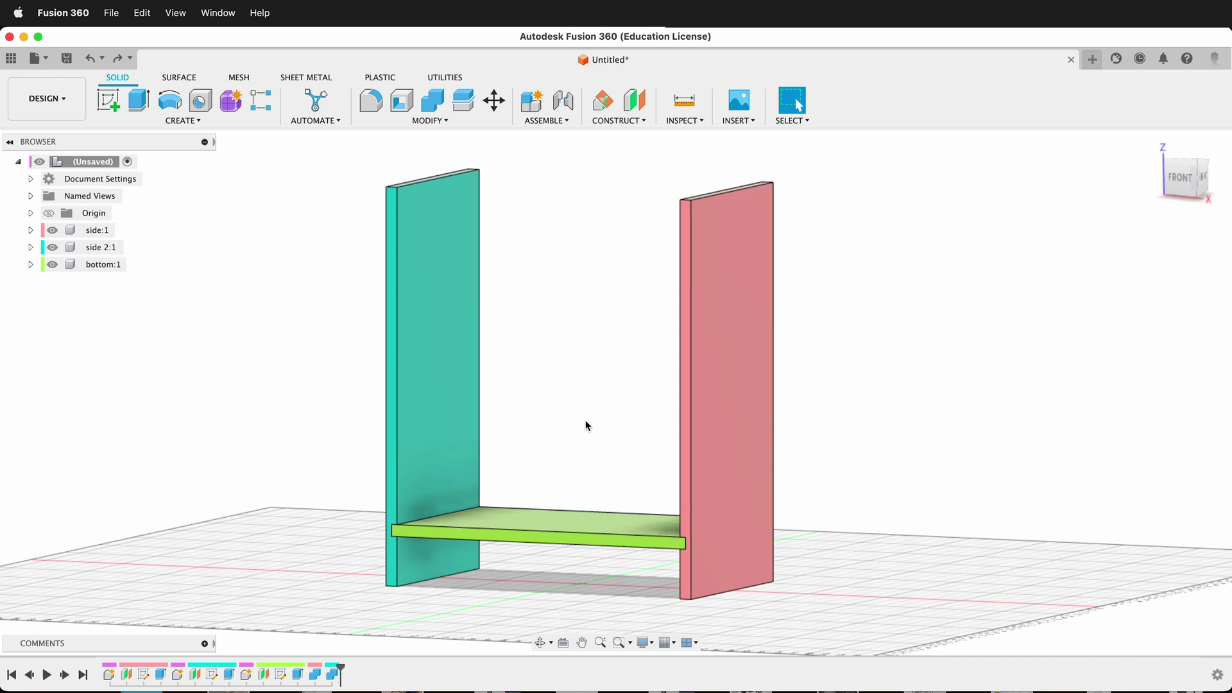
Step: Add a Section Analysis on the XZ plane at -50 mm and view the hatched boards from the back
click(696, 122)
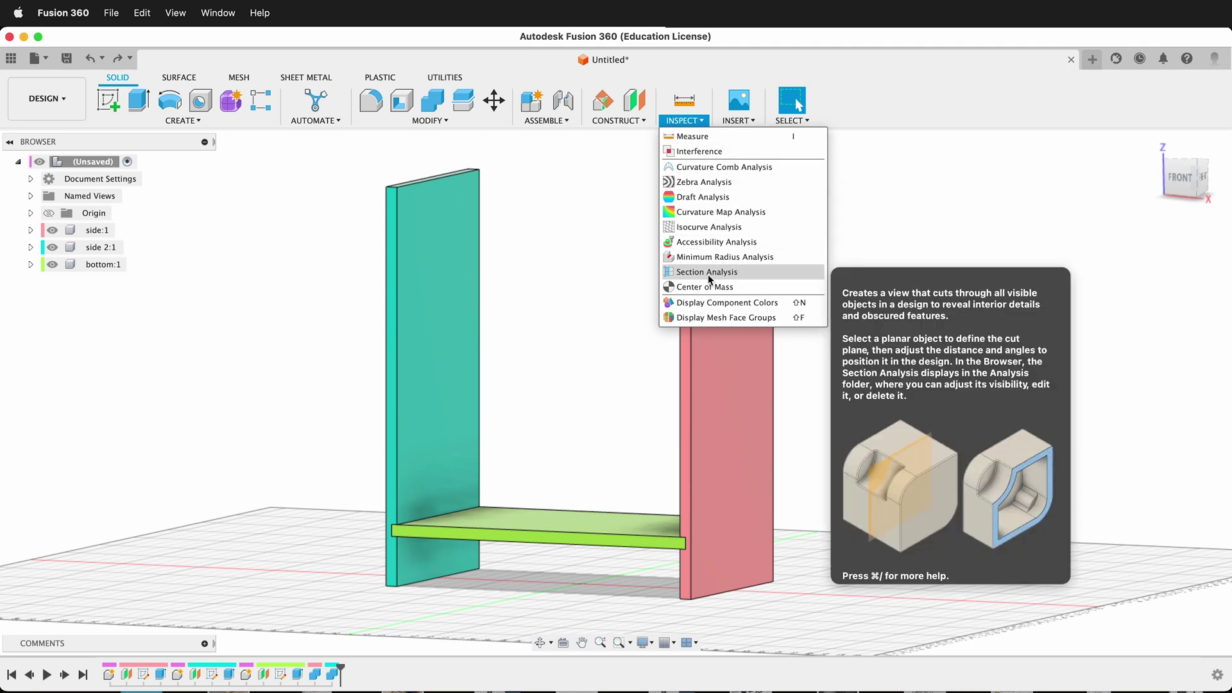
click(708, 274)
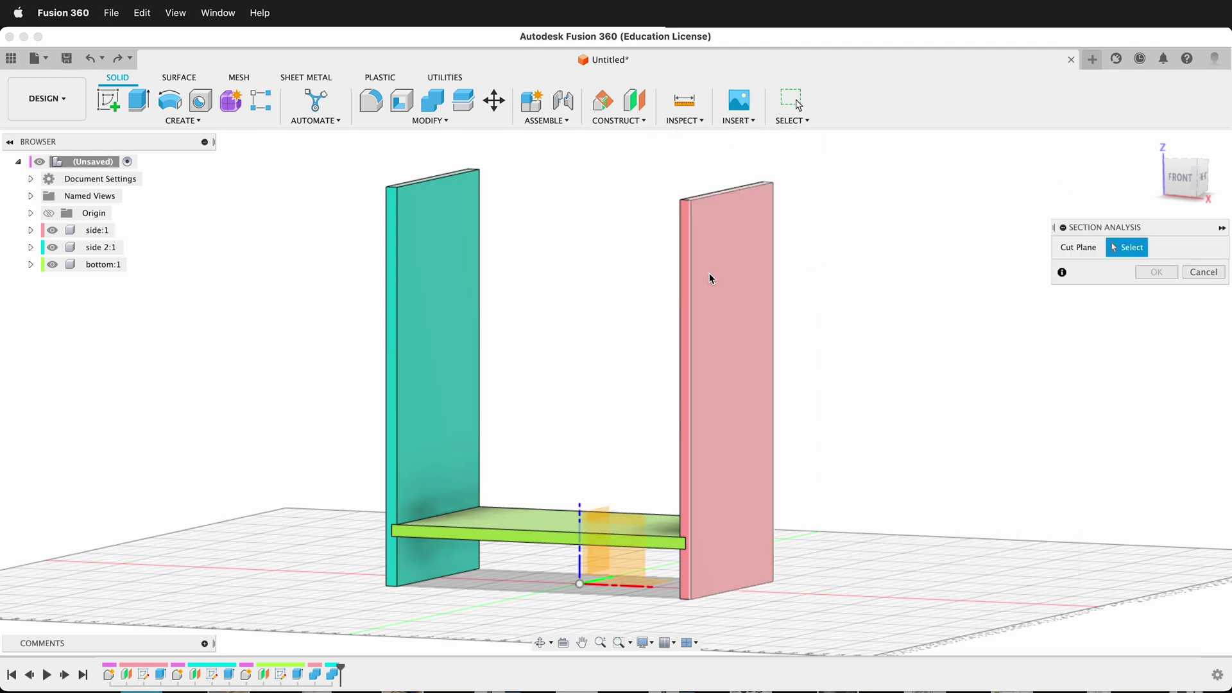
click(619, 565)
drag(597, 579, 575, 565)
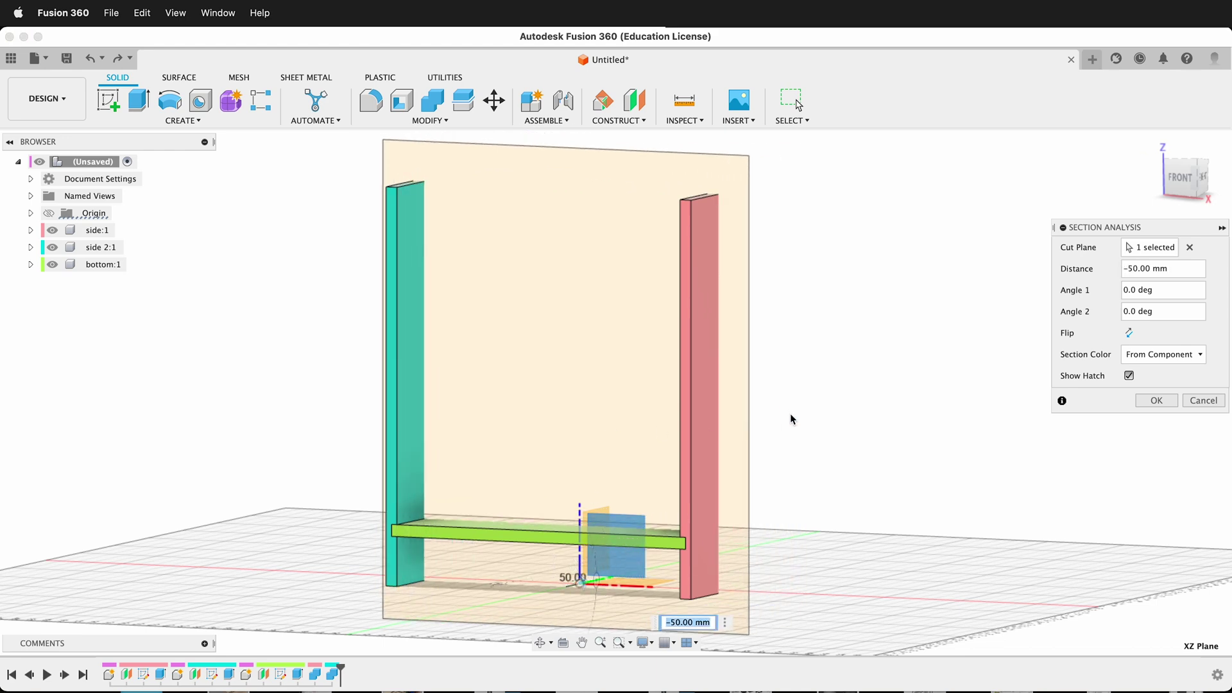
shift+middle_drag(791, 413, 613, 443)
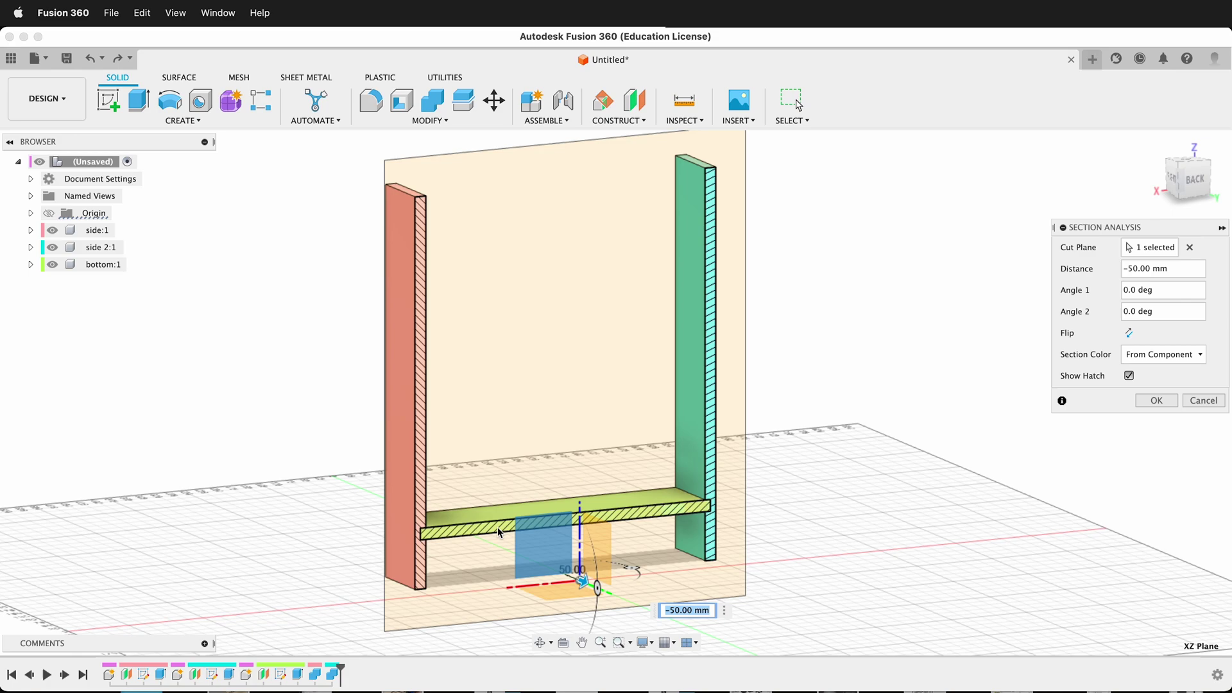
click(1156, 400)
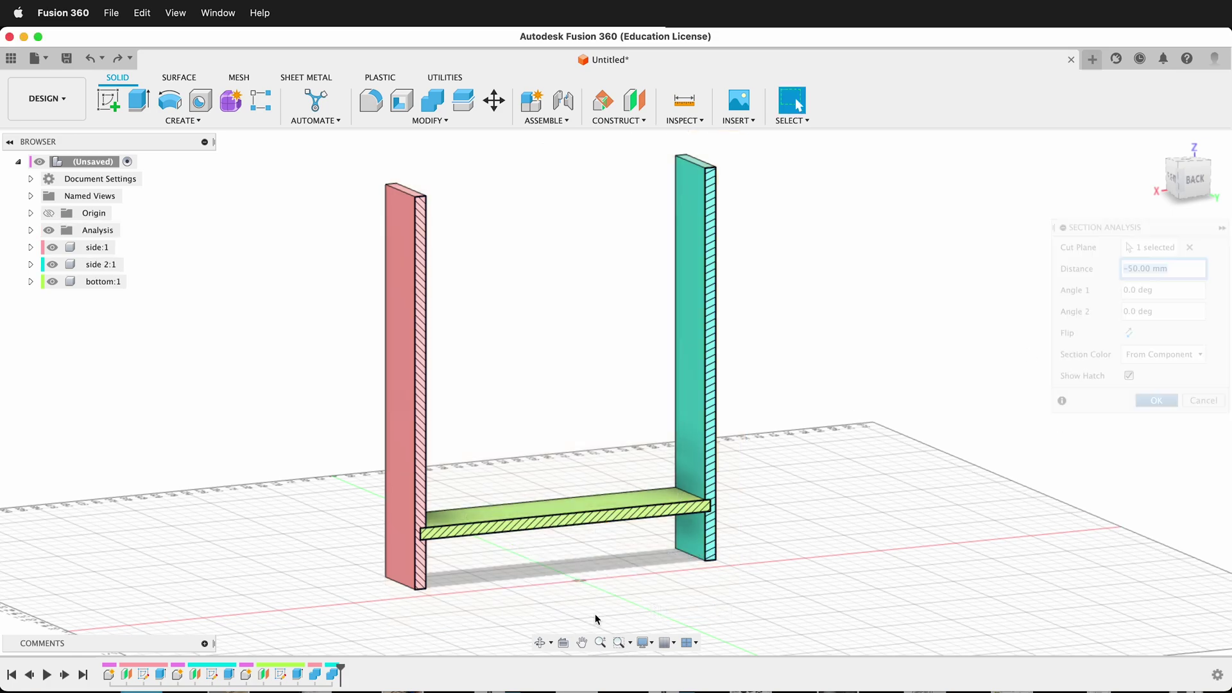
scroll(406, 521, down, 3)
scroll(405, 522, up, 10)
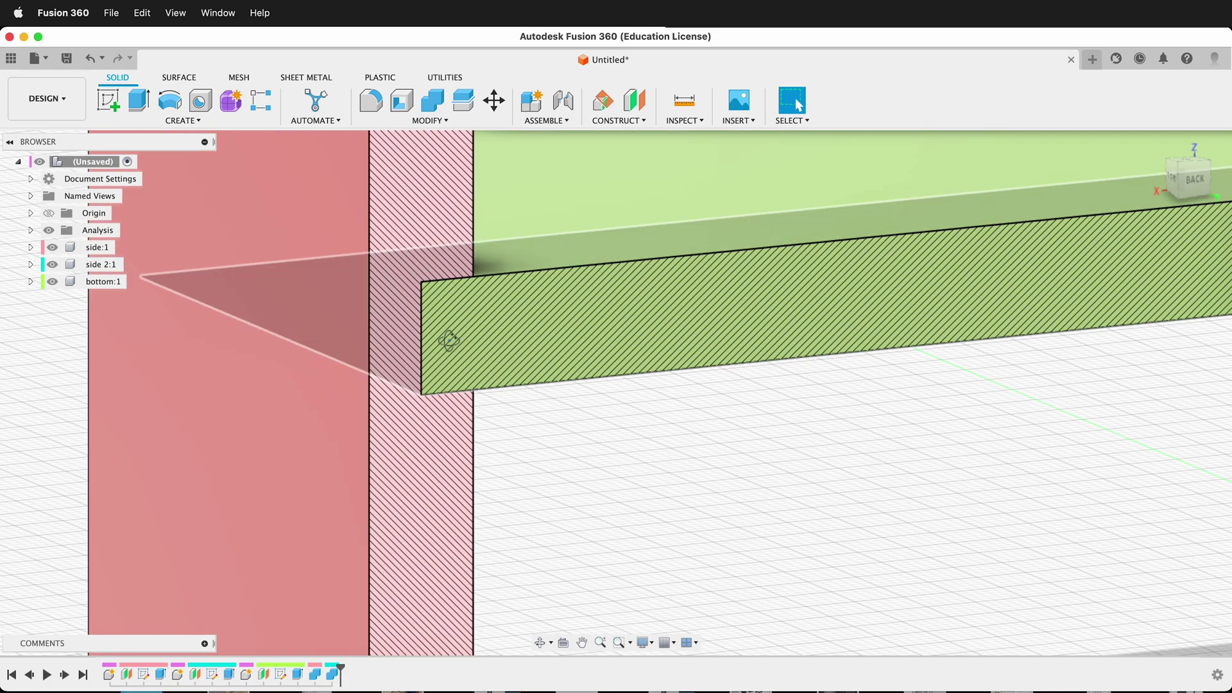
shift+middle_drag(449, 342, 749, 475)
click(1192, 180)
scroll(583, 344, up, 5)
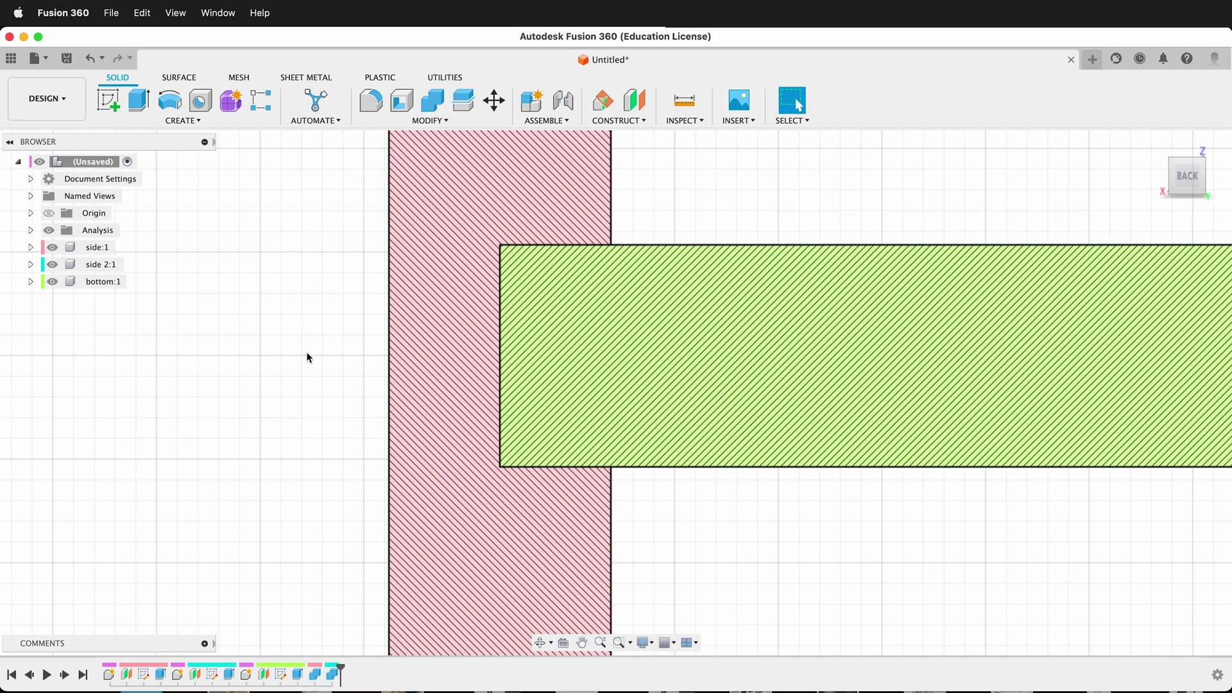
scroll(443, 333, down, 1)
scroll(442, 333, up, 2)
scroll(442, 336, down, 5)
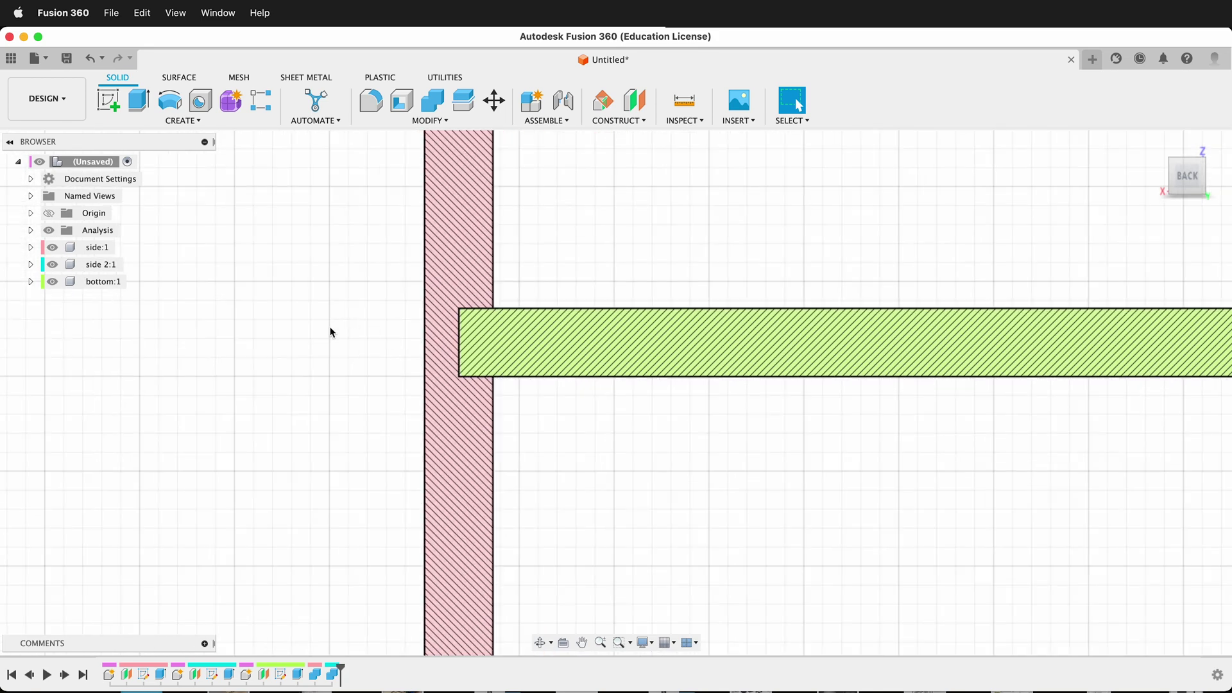
shift+middle_drag(331, 333, 388, 355)
scroll(387, 355, up, 3)
scroll(387, 355, down, 5)
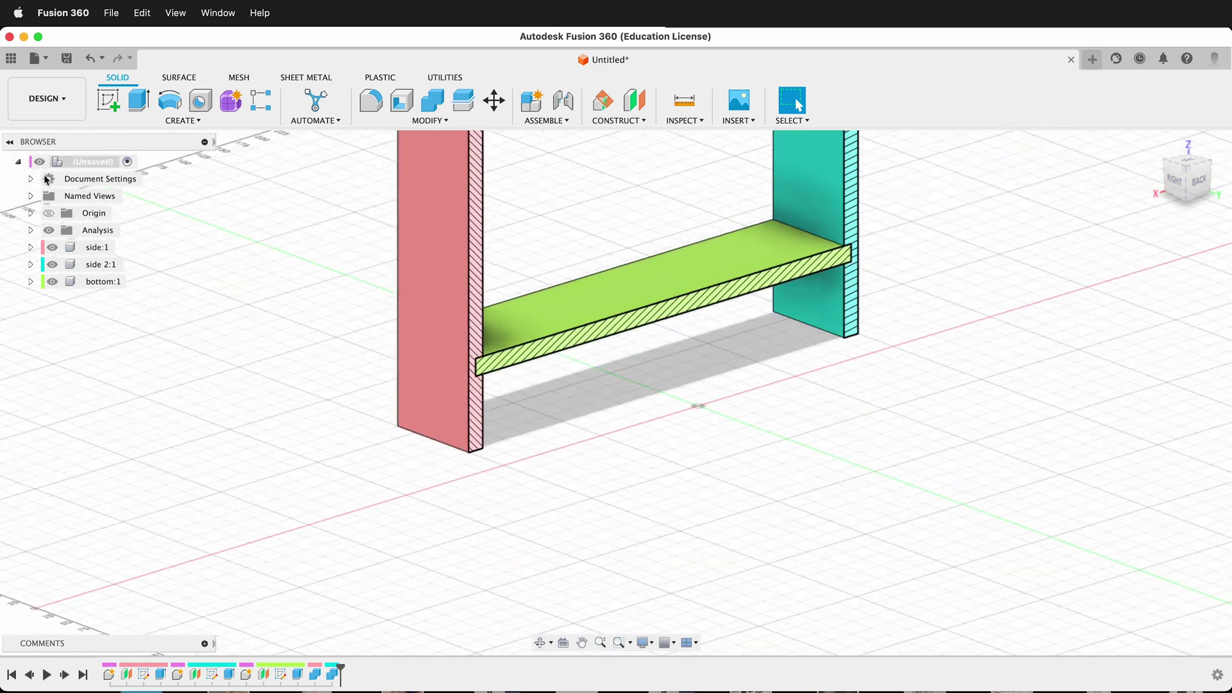
Step: Turn the Analysis section off so the side and bottom boards show whole around the shelf joint
click(50, 229)
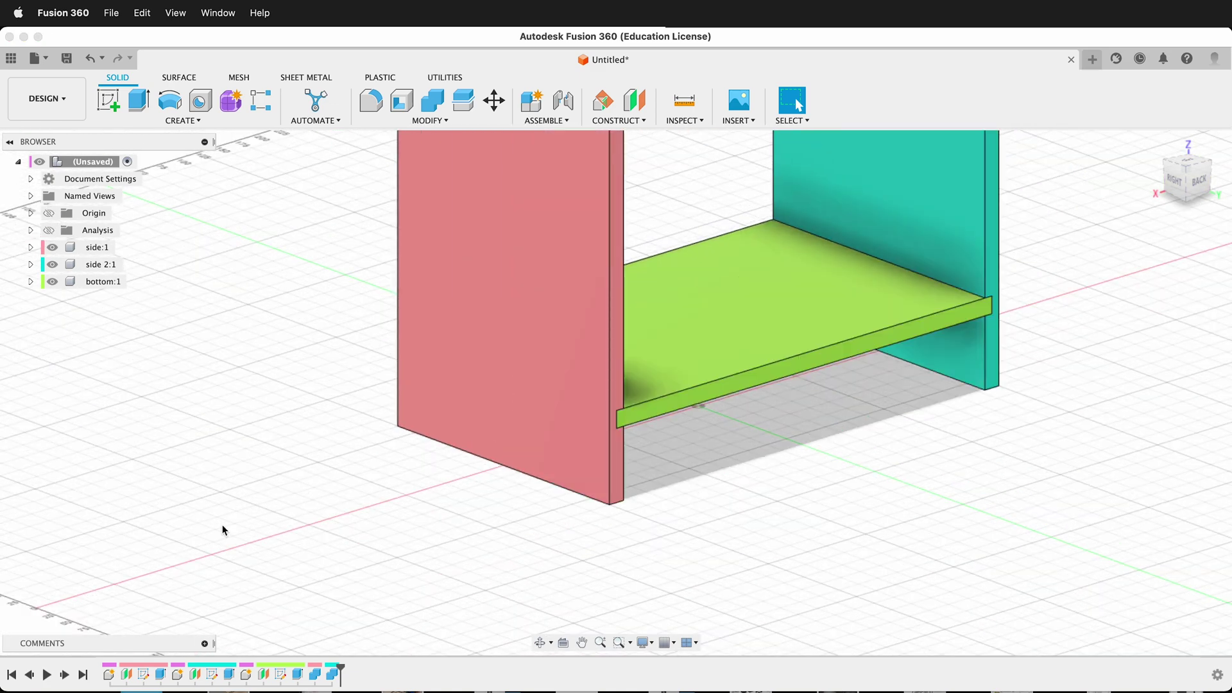
click(50, 230)
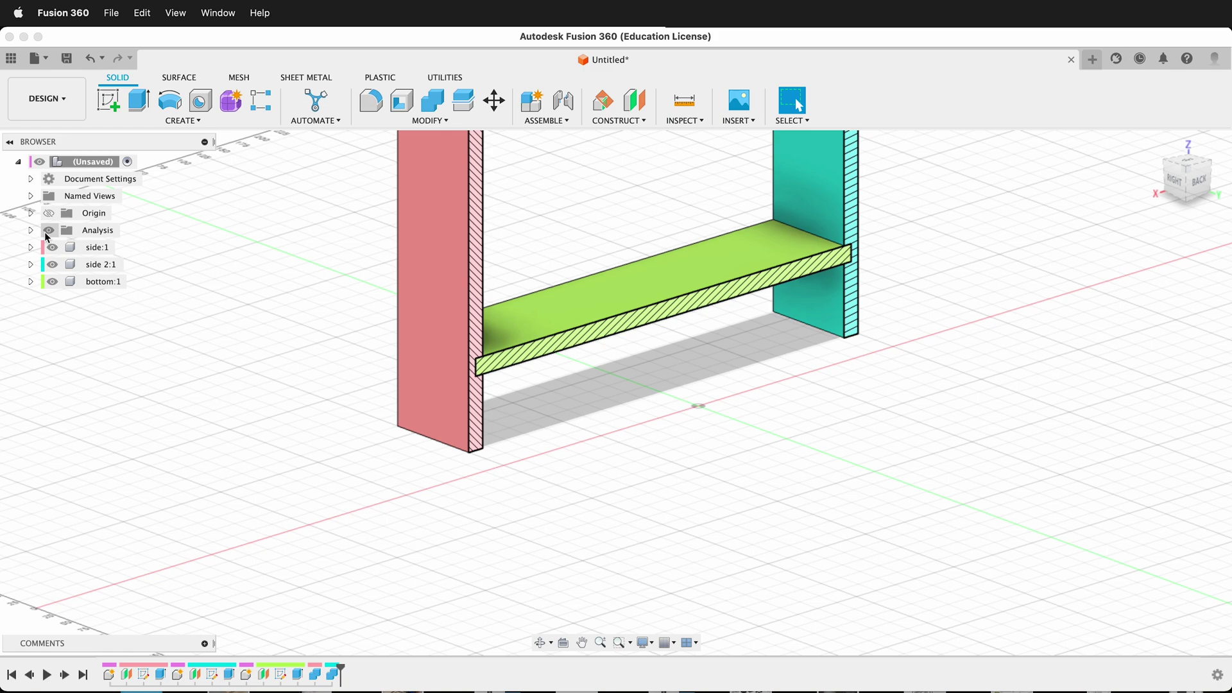
click(50, 229)
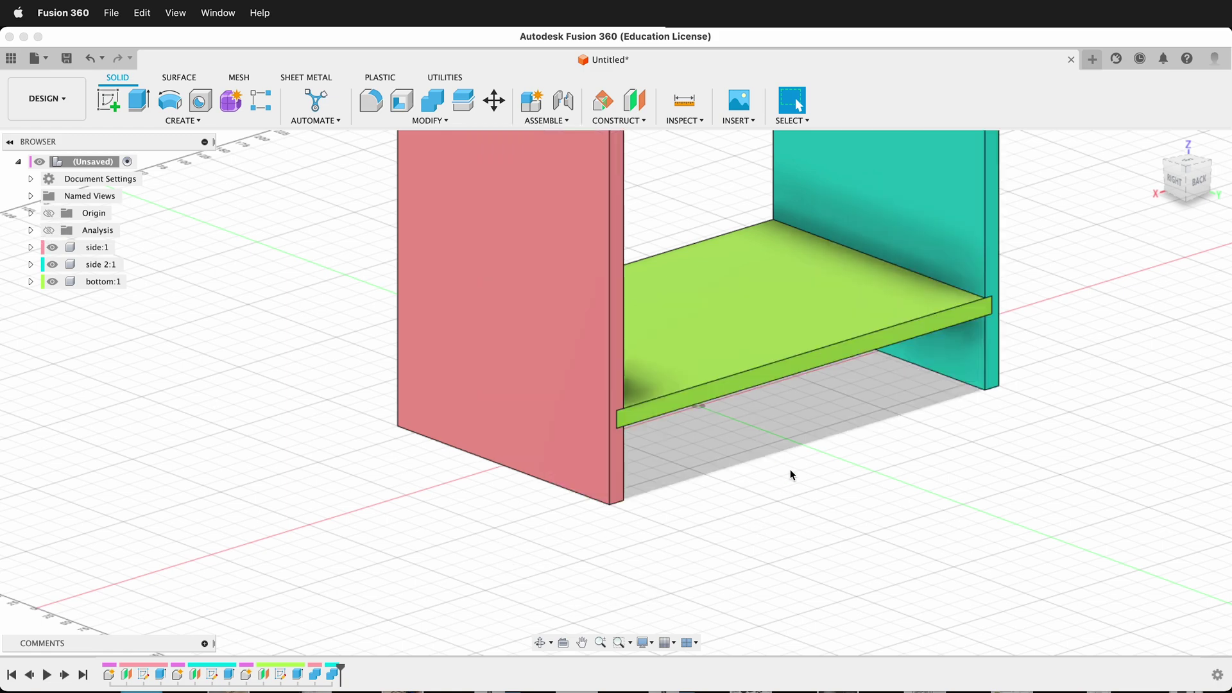
shift+middle_drag(790, 468, 729, 459)
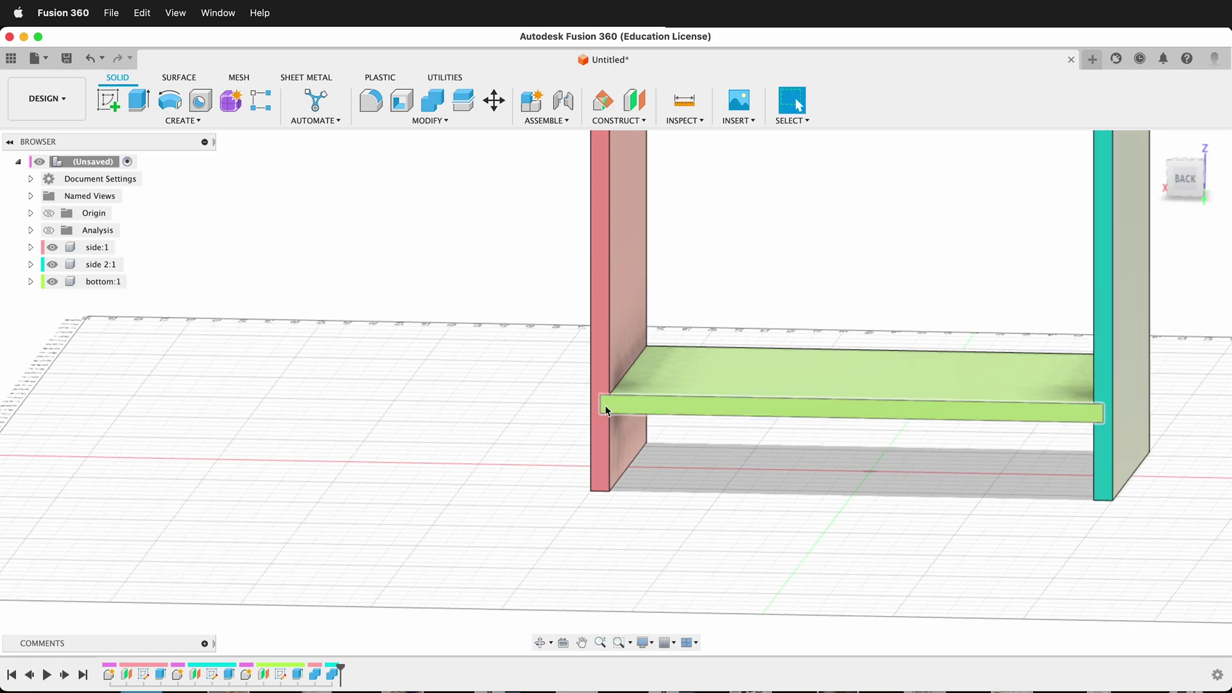
scroll(597, 420, up, 6)
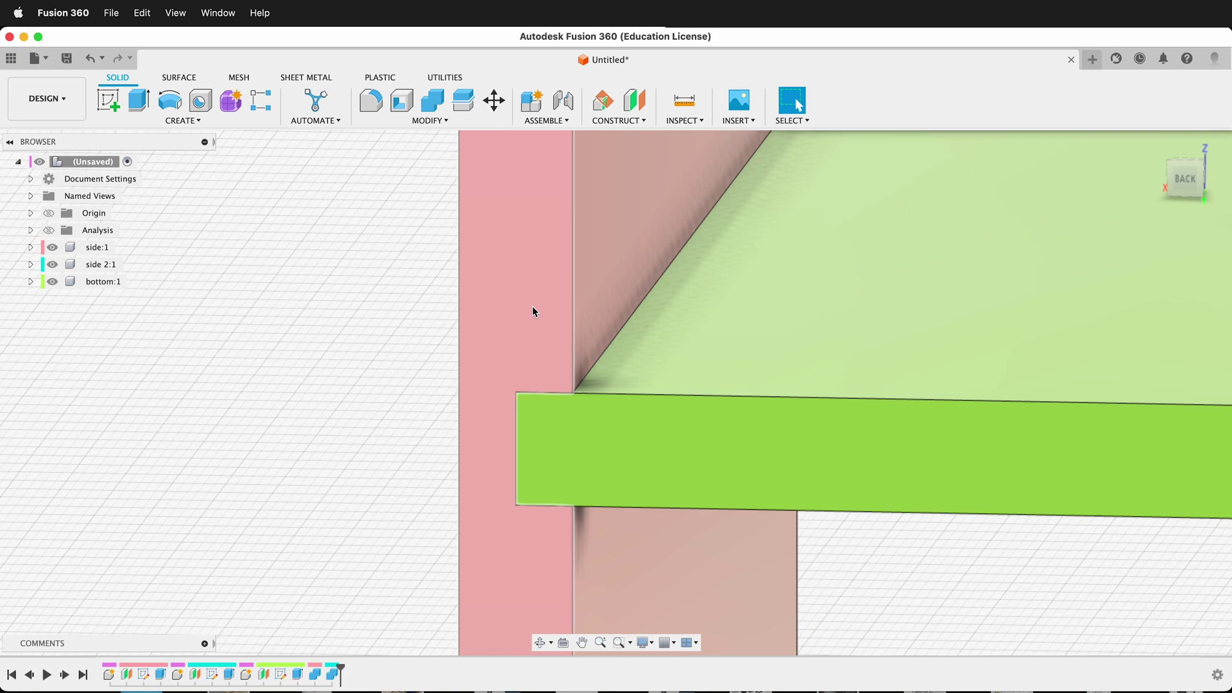
scroll(533, 306, down, 5)
scroll(518, 342, down, 1)
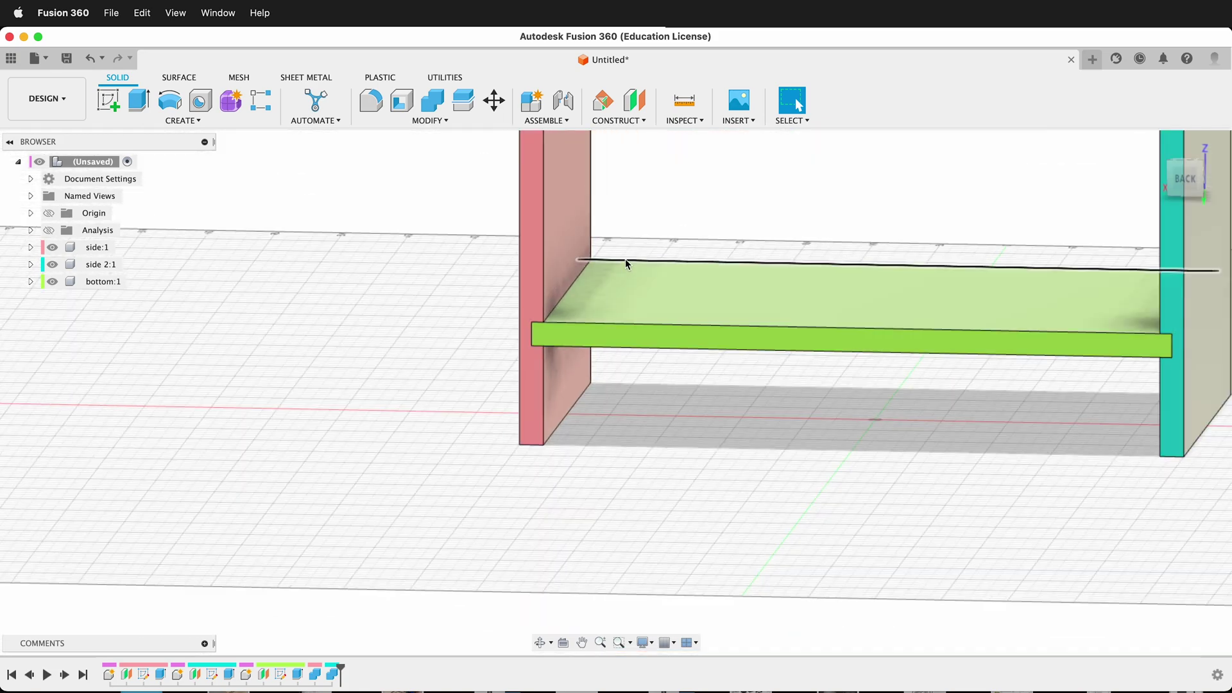
middle_drag(696, 207, 622, 361)
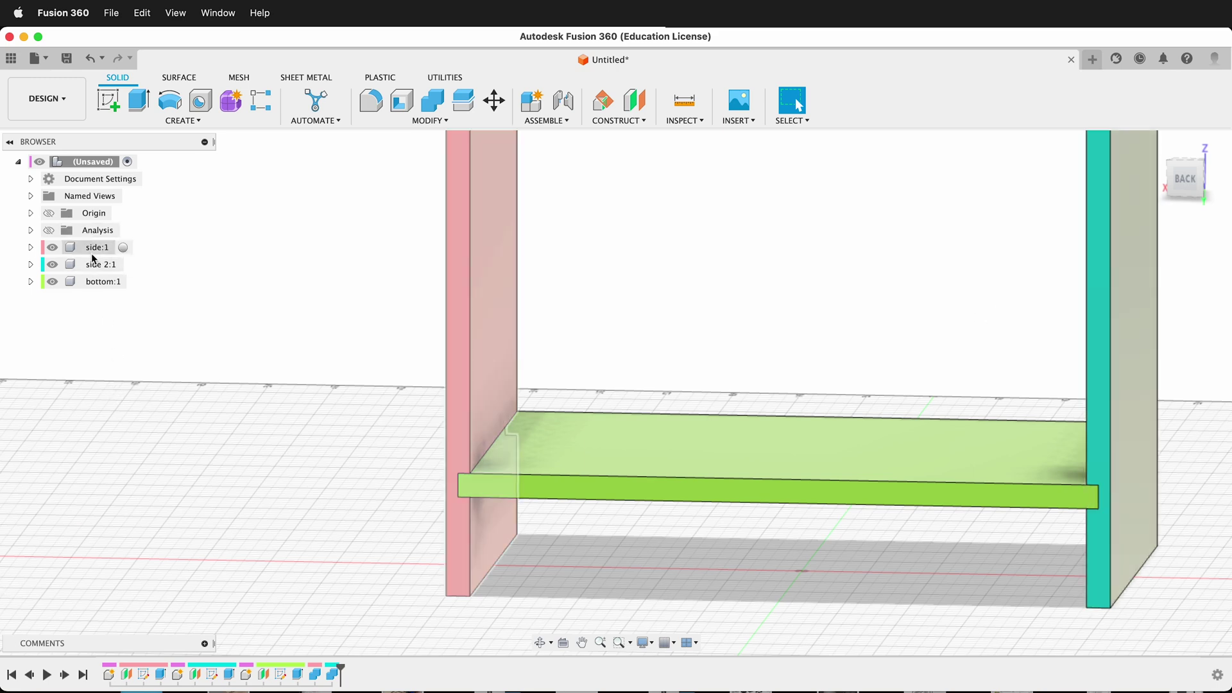
Step: Activate side:1 and hide side 2:1 and bottom:1 to isolate the side board's dado slot
click(124, 249)
click(53, 264)
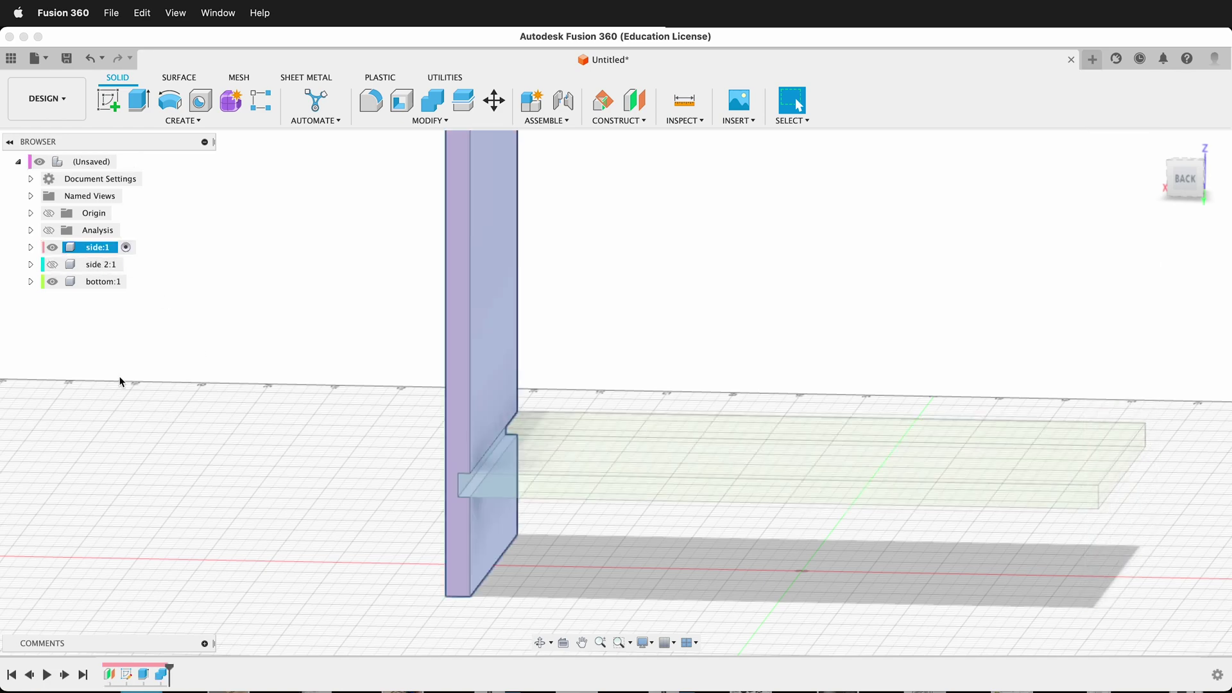
click(52, 281)
scroll(486, 552, down, 1)
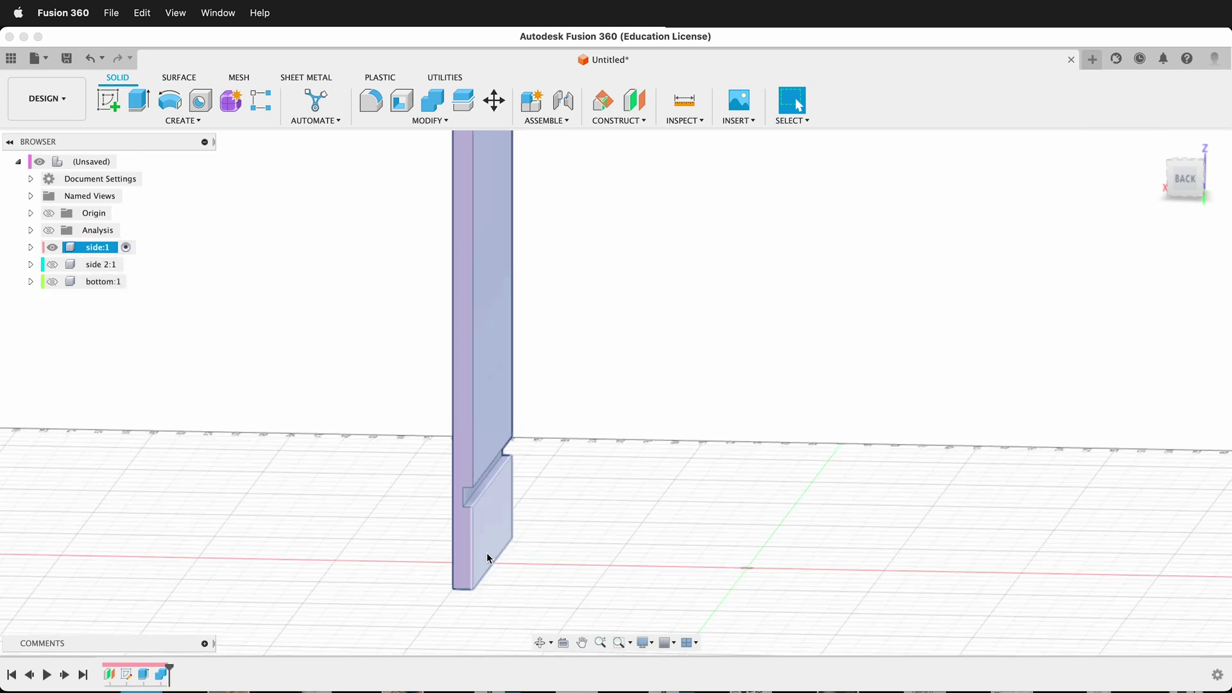
scroll(486, 553, up, 3)
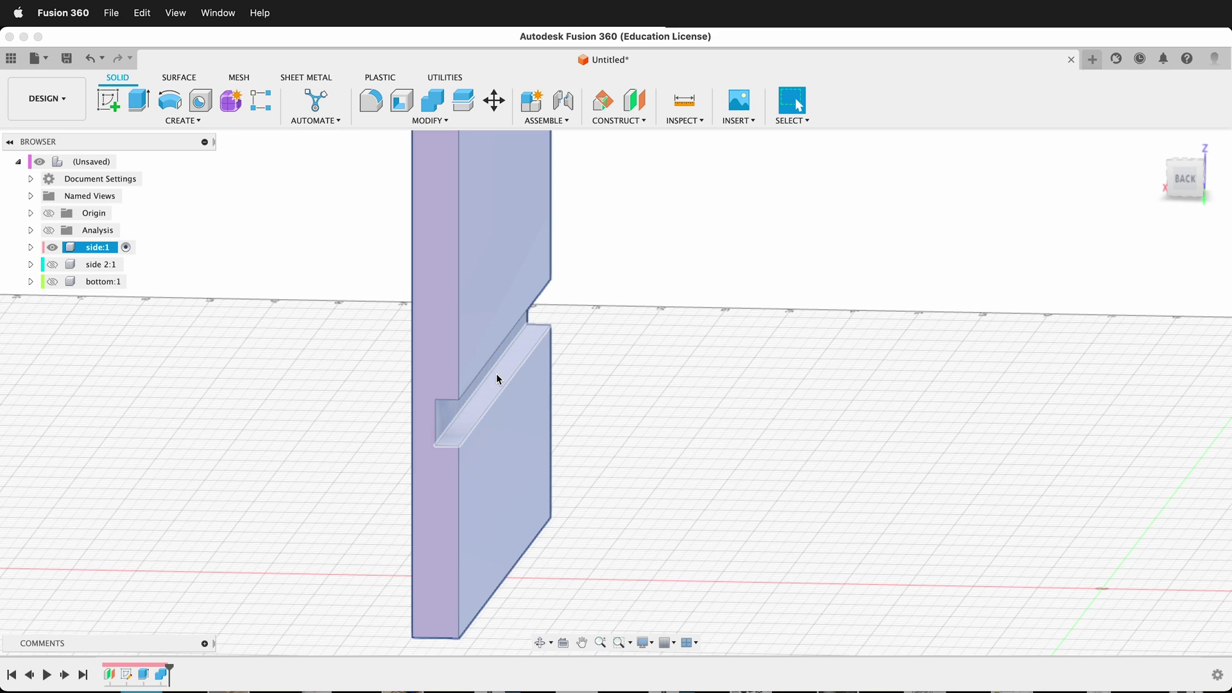
scroll(471, 426, down, 1)
scroll(471, 426, up, 3)
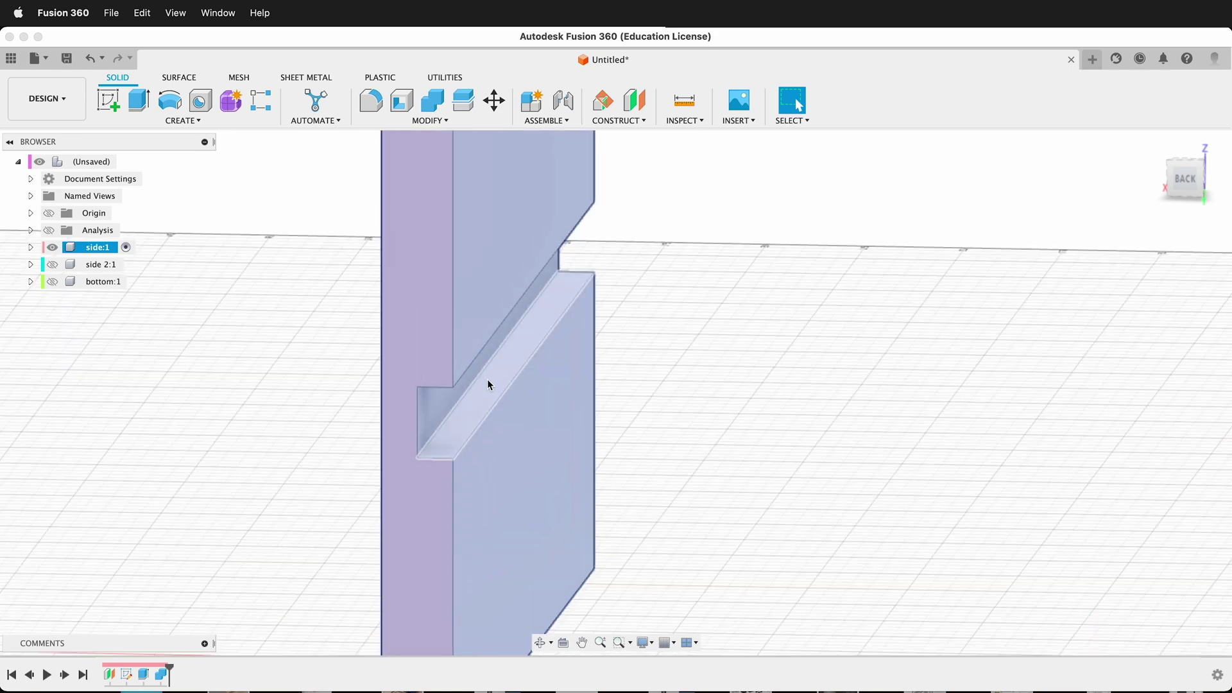
click(481, 121)
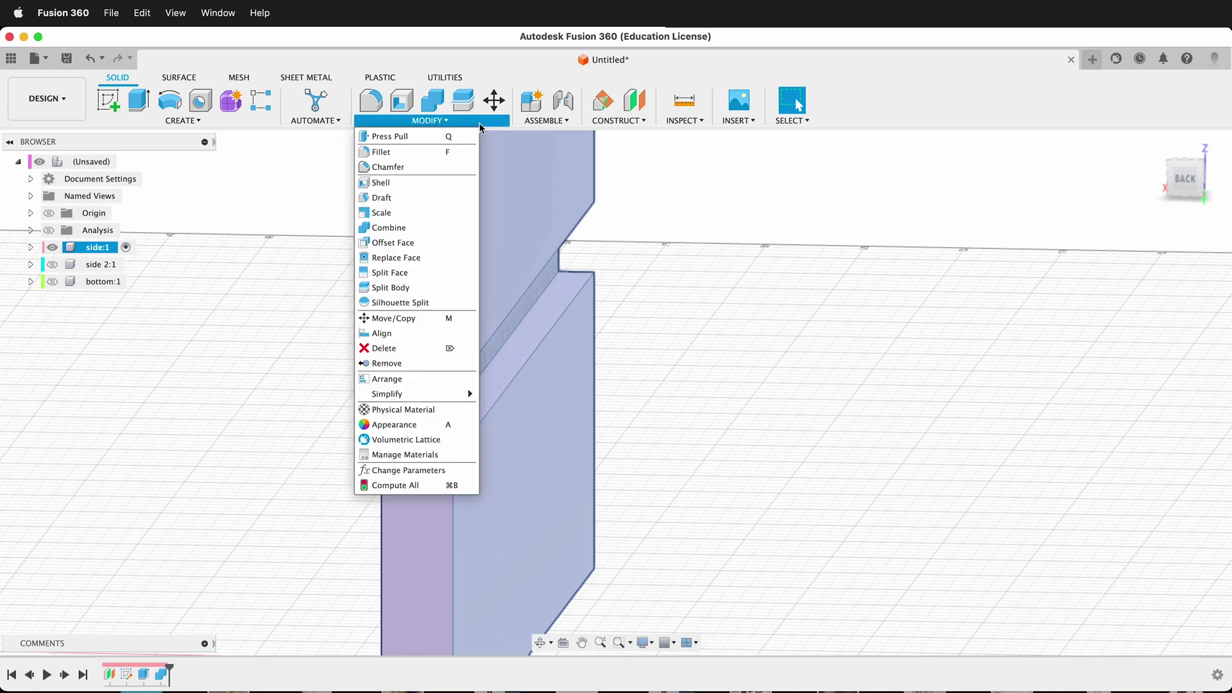
click(388, 136)
click(466, 425)
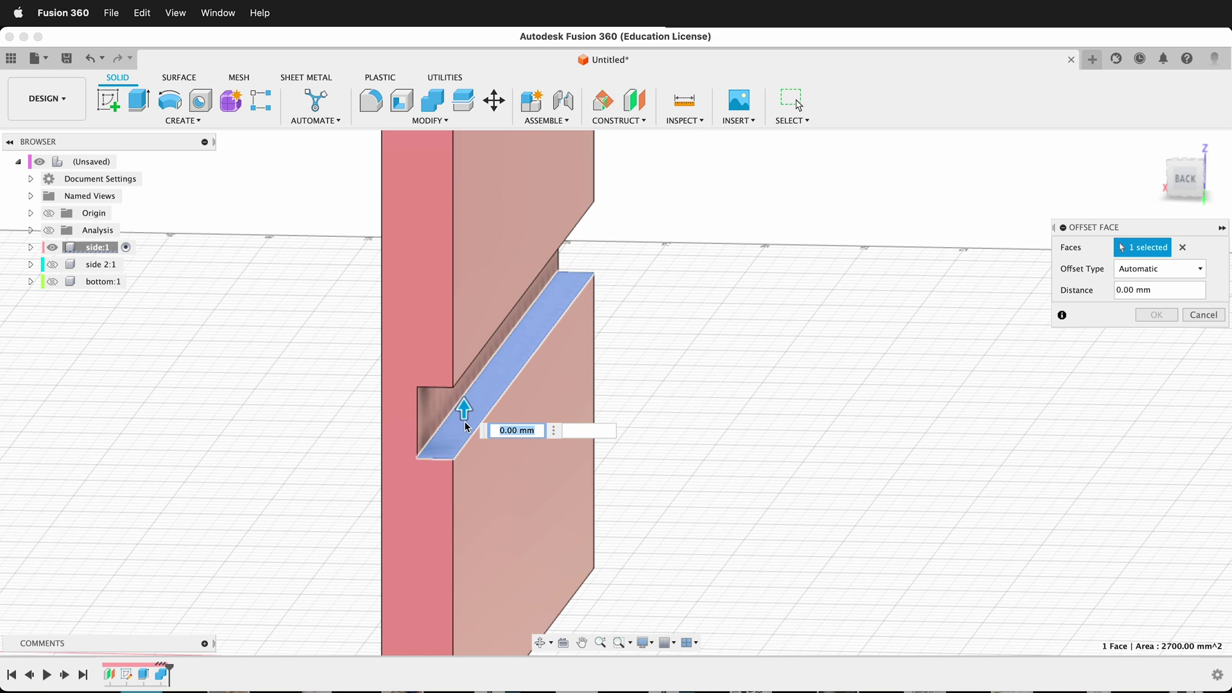
click(1205, 315)
click(430, 120)
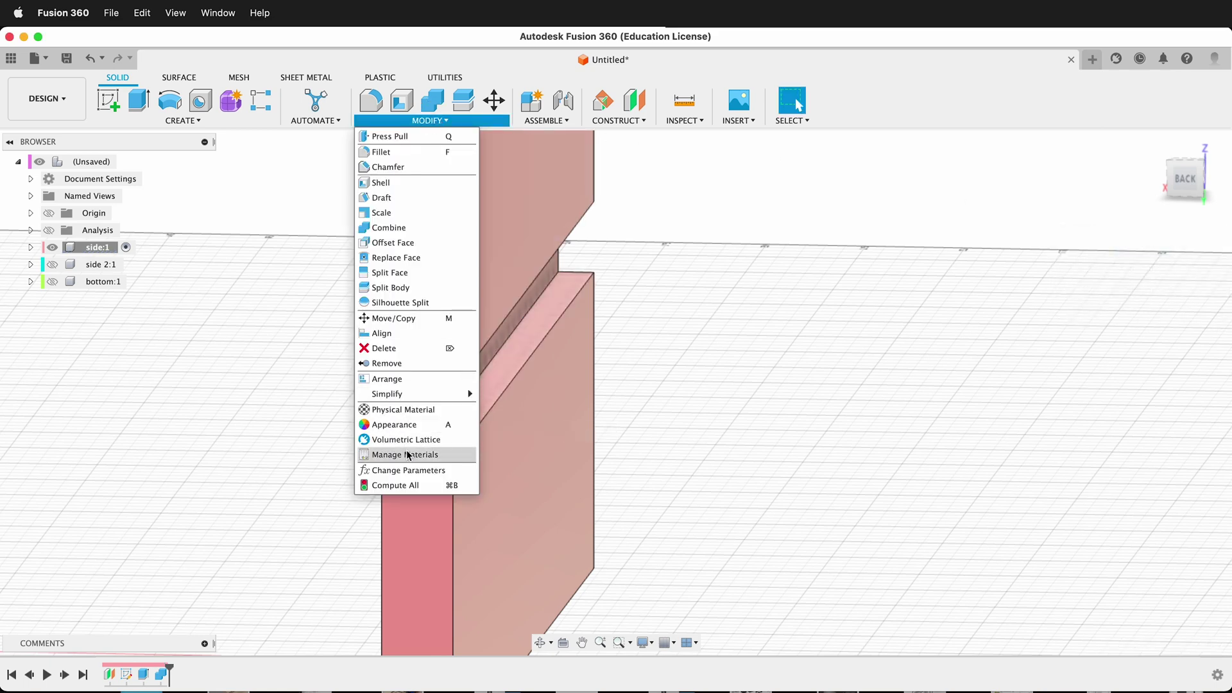
click(410, 471)
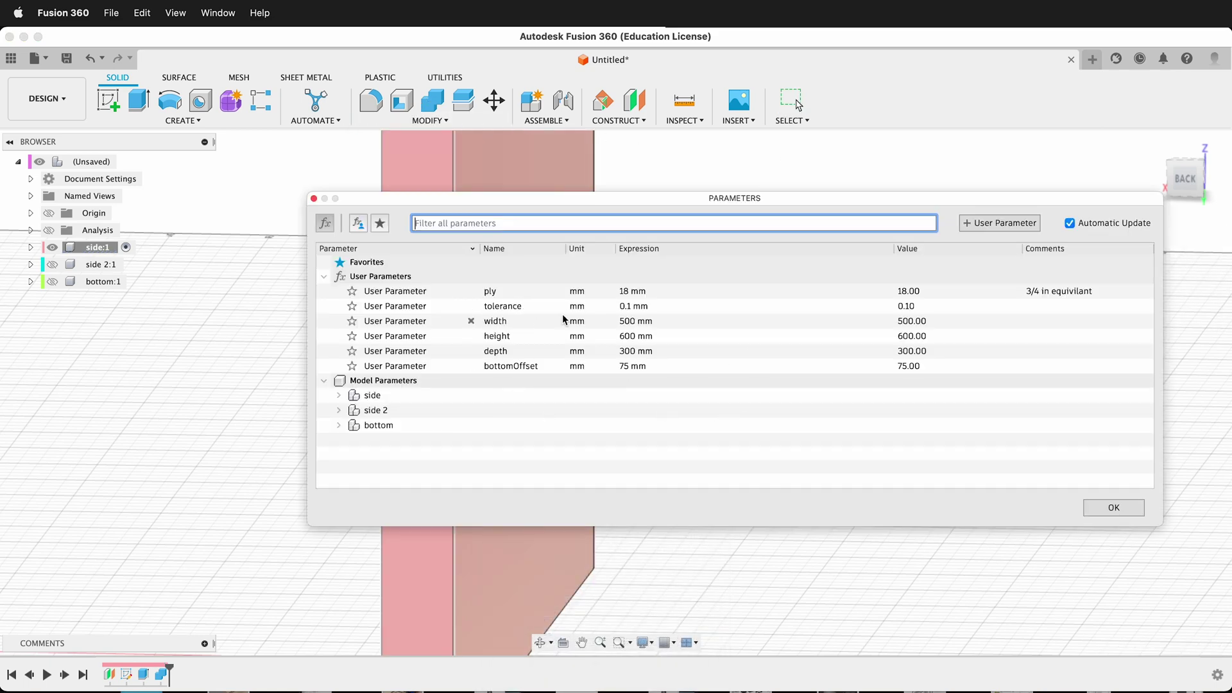
click(1128, 513)
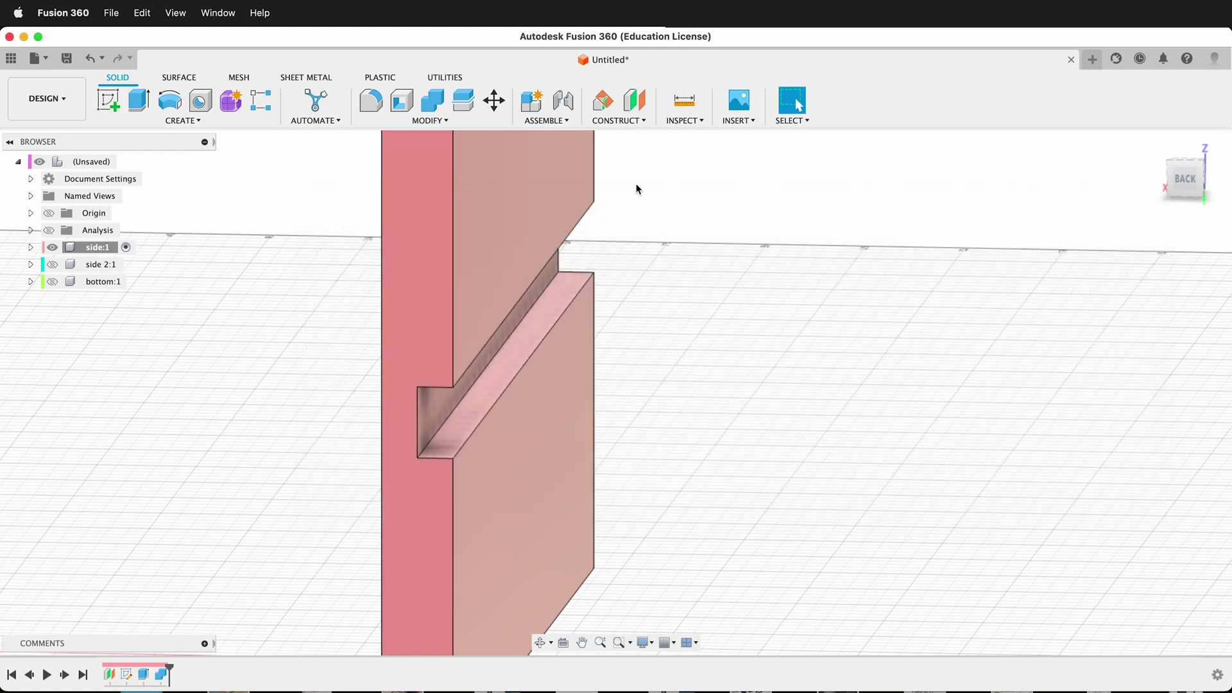
Step: Try offsetting the slot's bottom face by -tolerance, then clear that selection
click(430, 121)
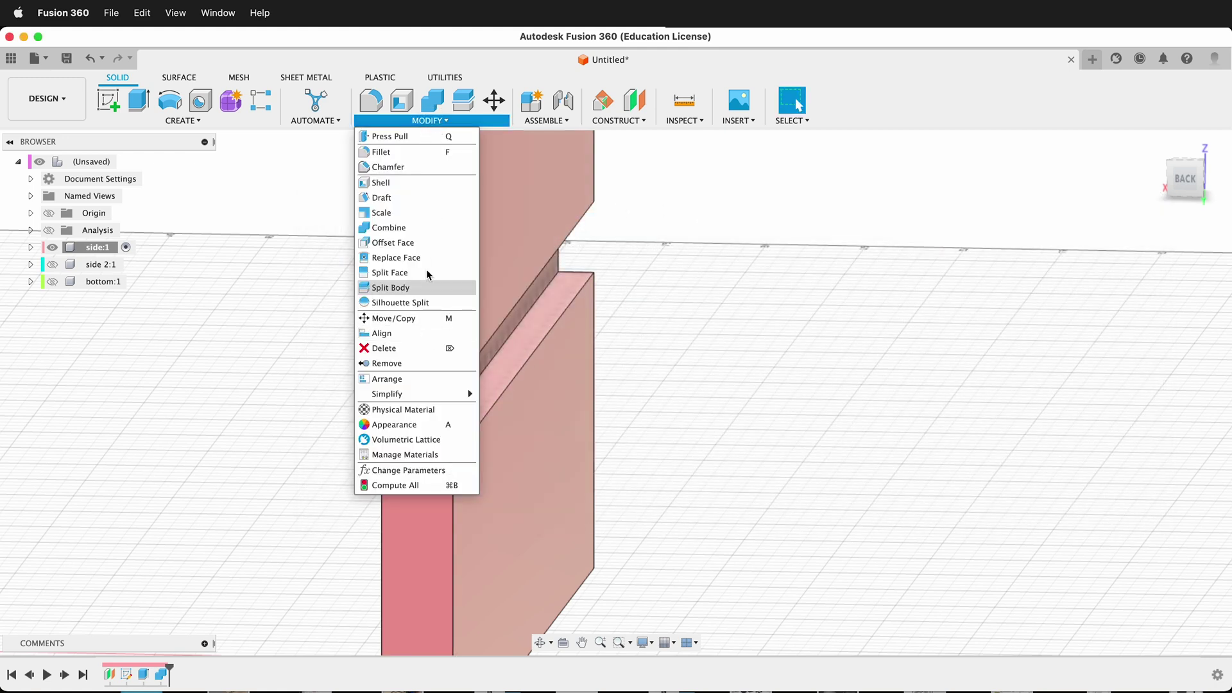
click(396, 137)
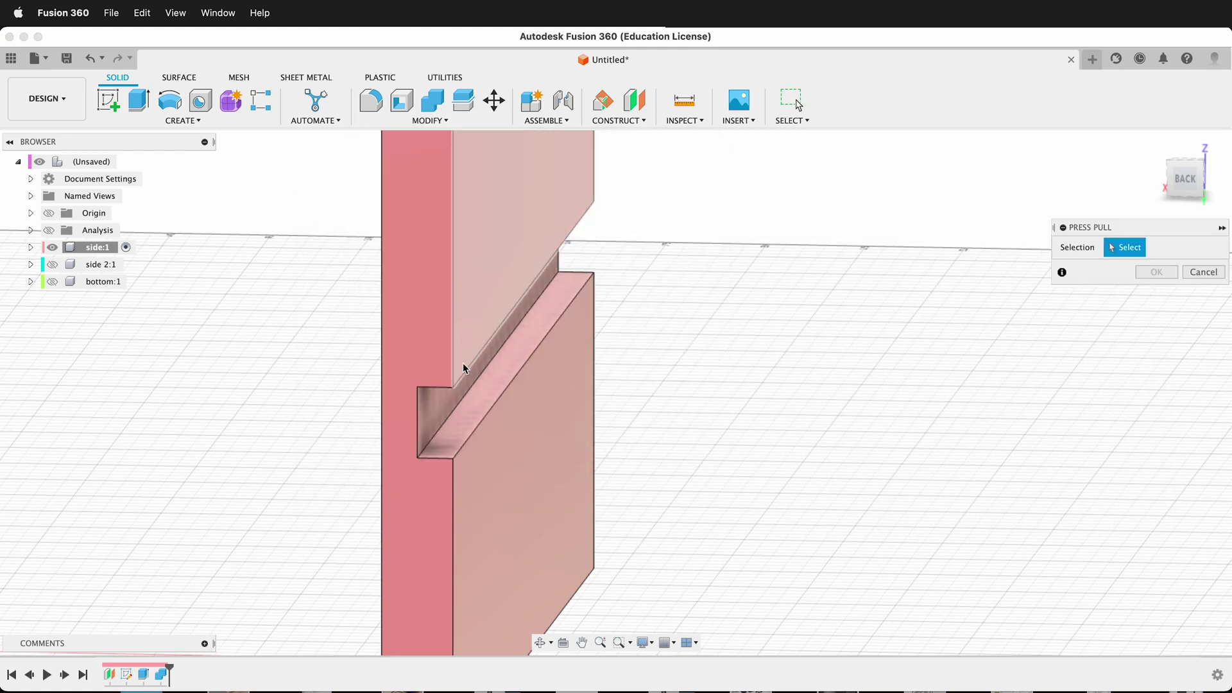
click(459, 431)
text(-tolerance)
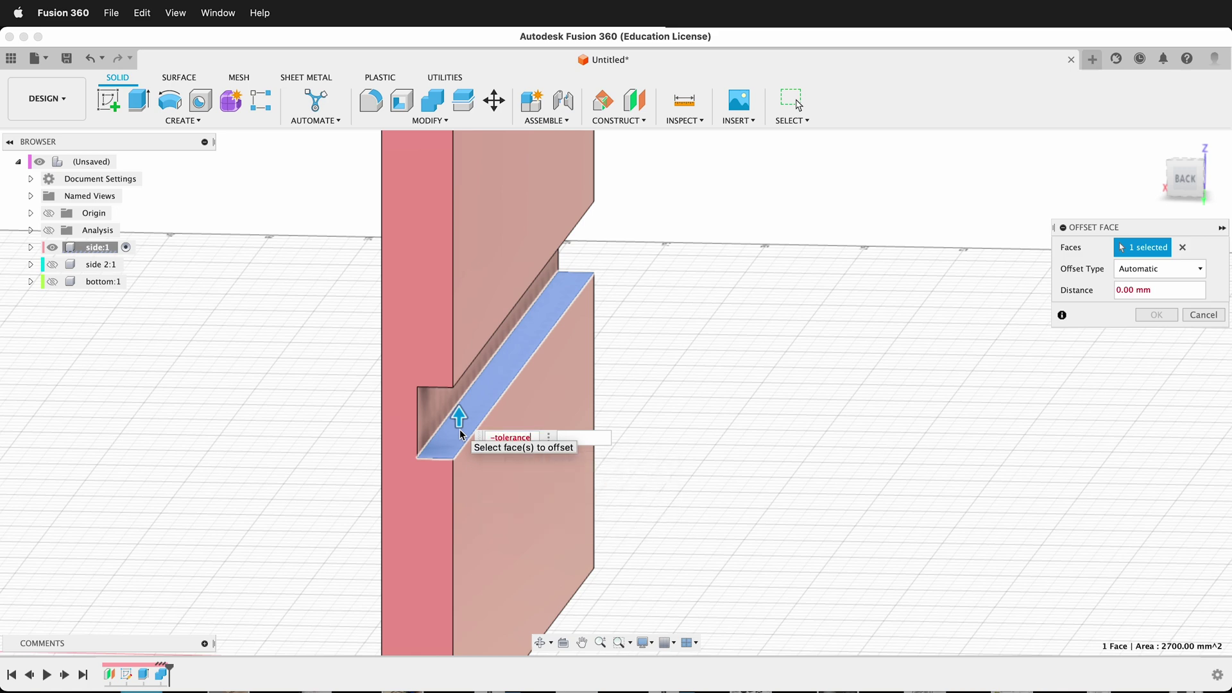
key(Return)
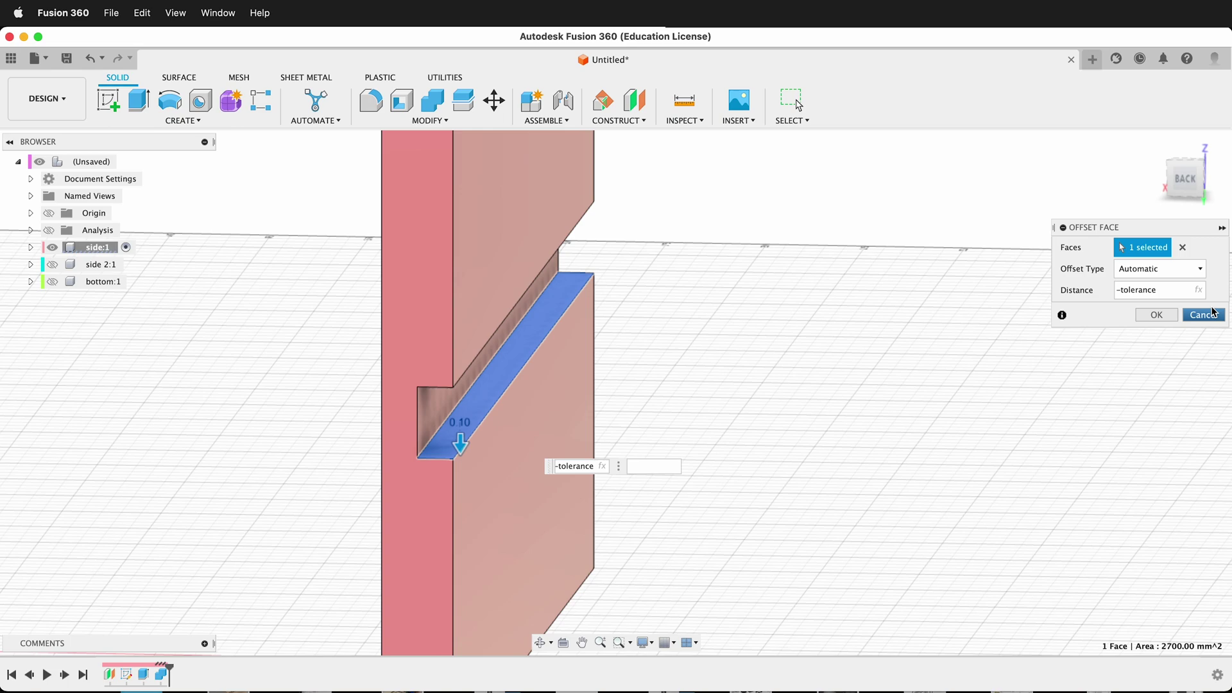
click(1183, 248)
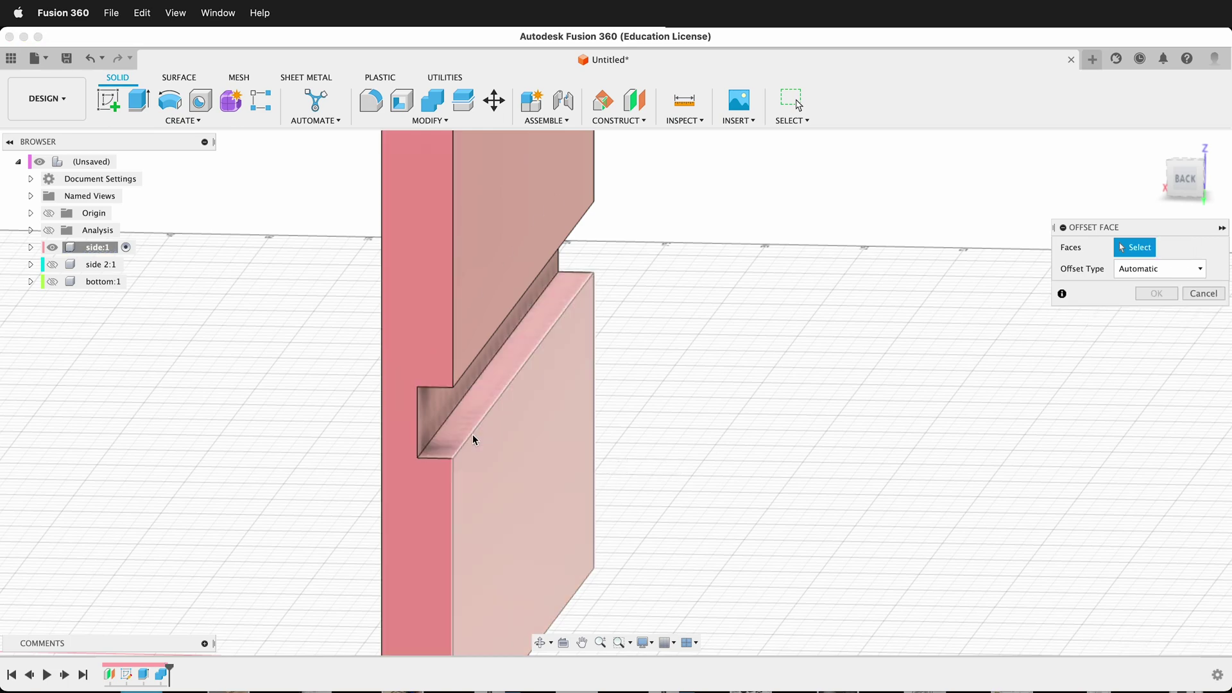
Step: Offset all three notch faces by the -tolerance parameter
click(453, 431)
click(438, 416)
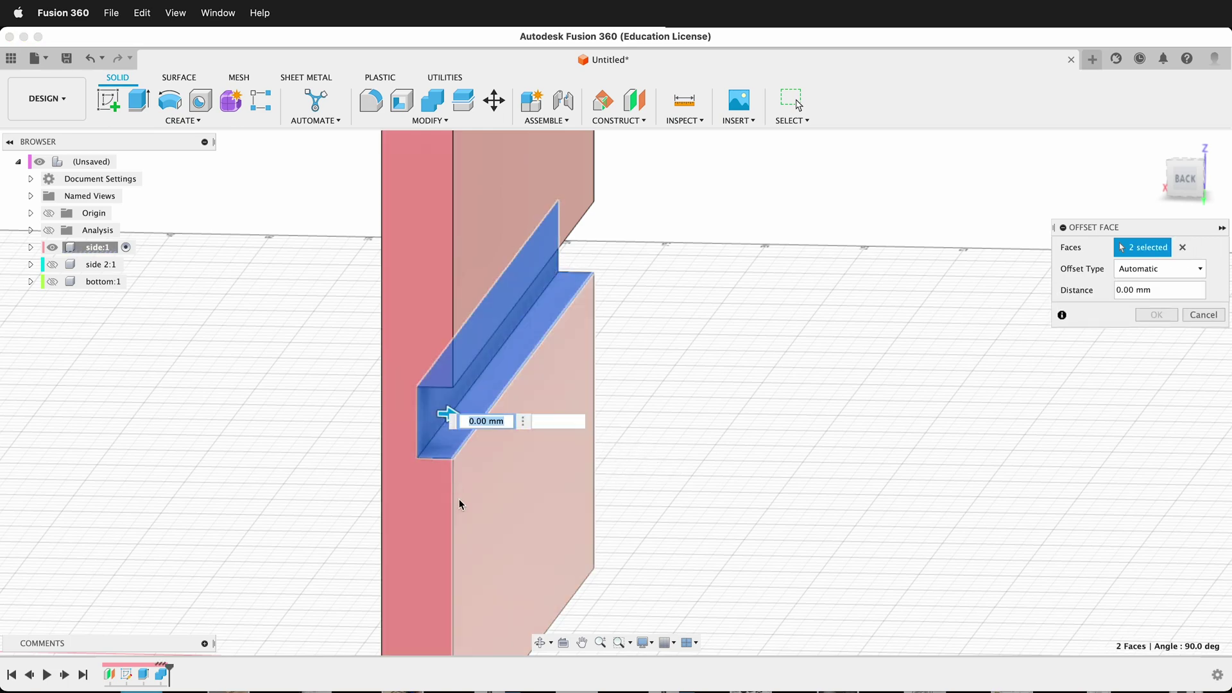
shift+middle_drag(452, 494, 442, 360)
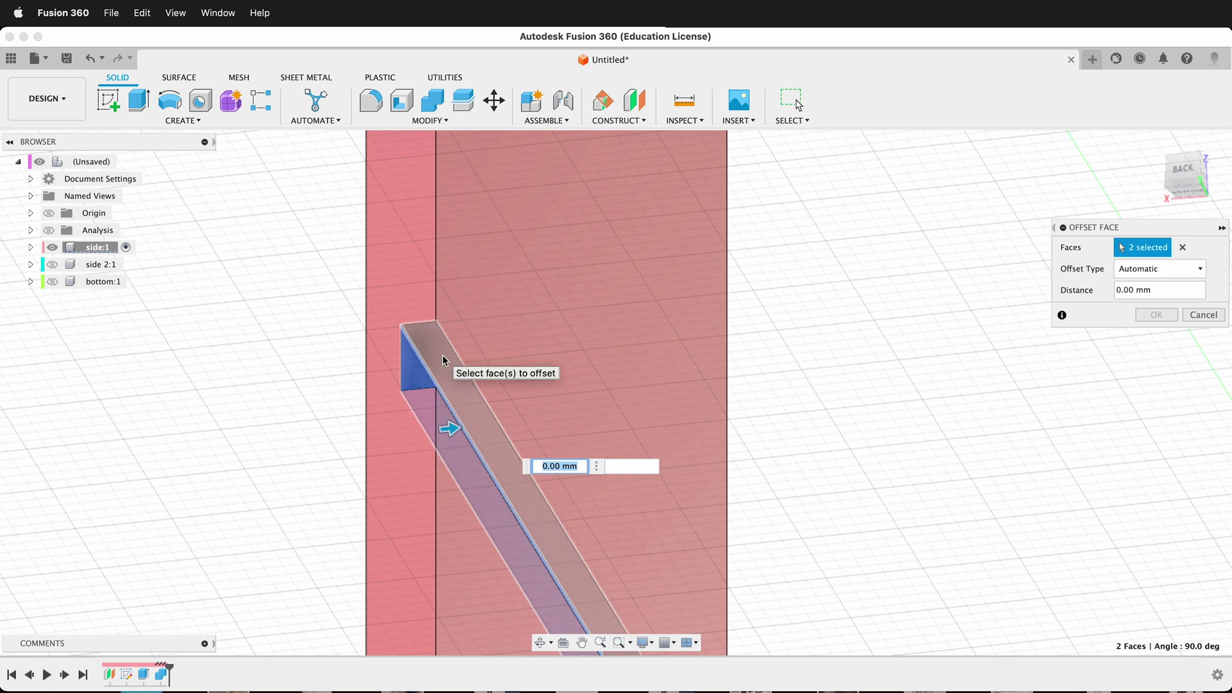
click(442, 357)
scroll(706, 301, down, 2)
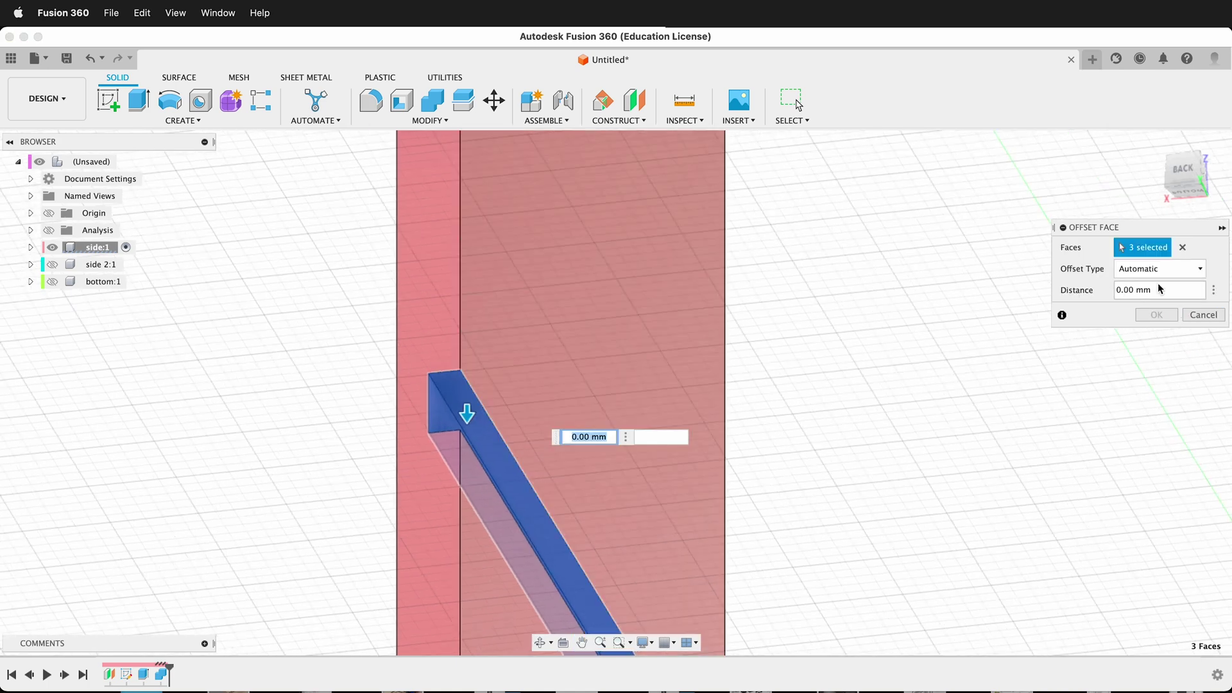
click(1160, 289)
text(-tomm)
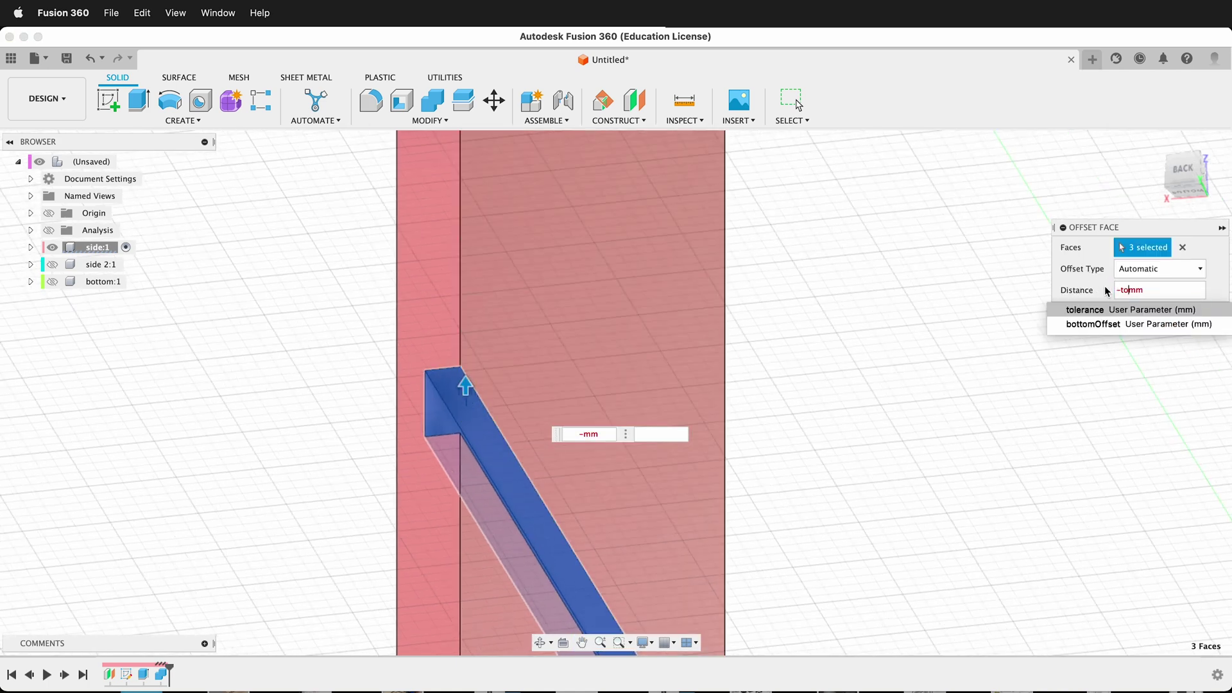
click(1152, 307)
click(1156, 315)
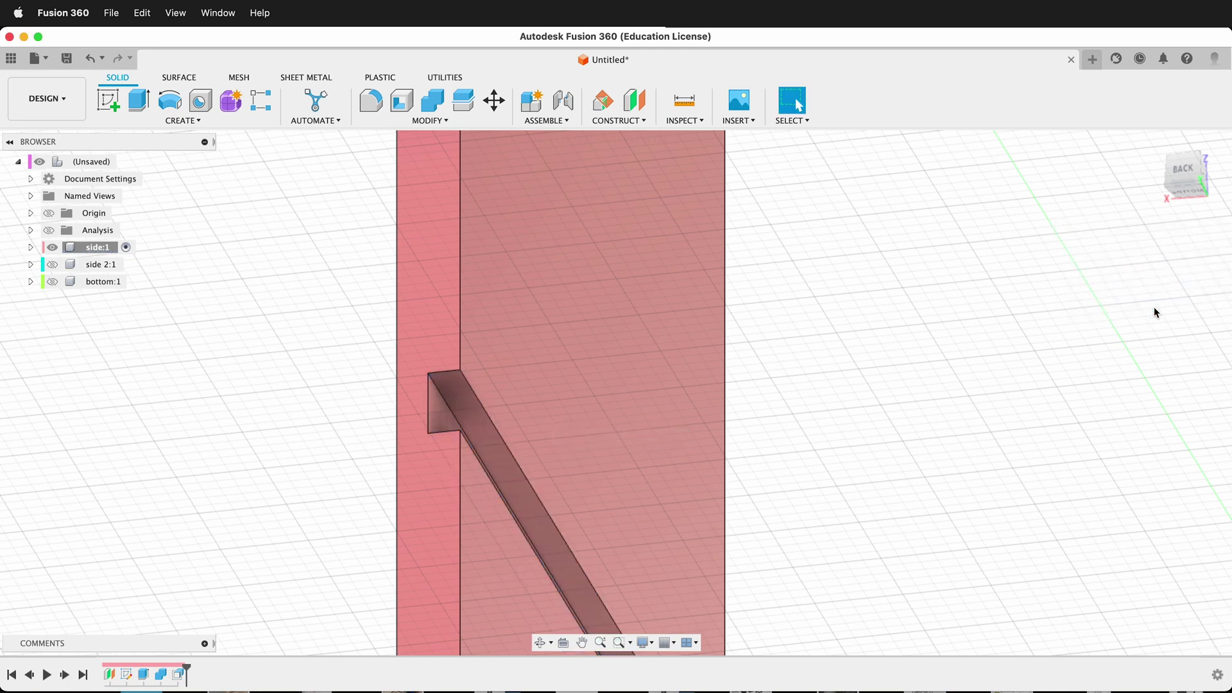
Step: Make the side 2:1 and bottom:1 boards visible again
shift+middle_drag(795, 333, 772, 390)
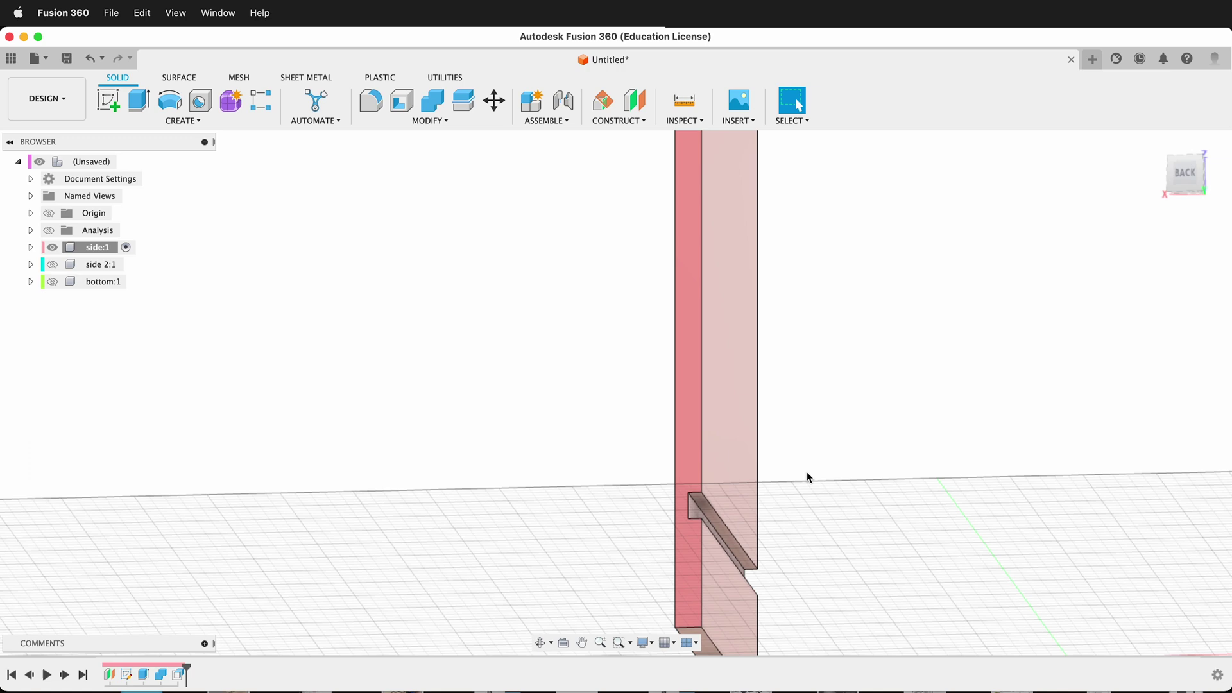
shift+middle_drag(806, 476, 779, 490)
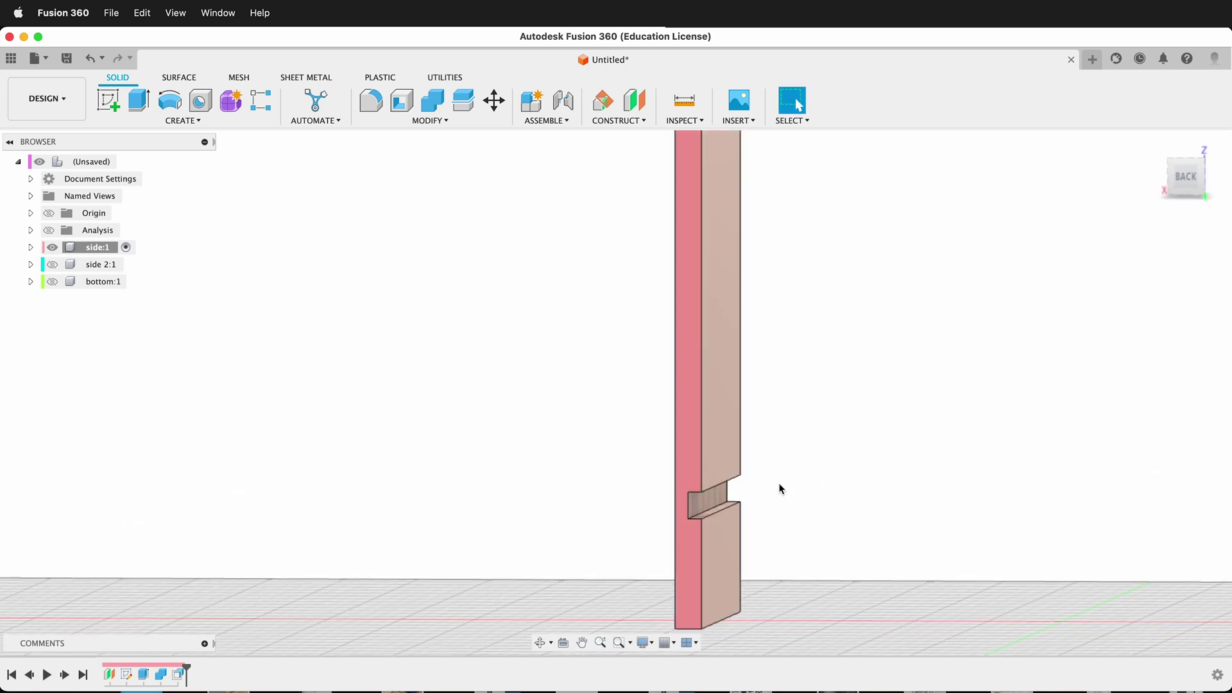
click(64, 266)
click(52, 264)
click(52, 282)
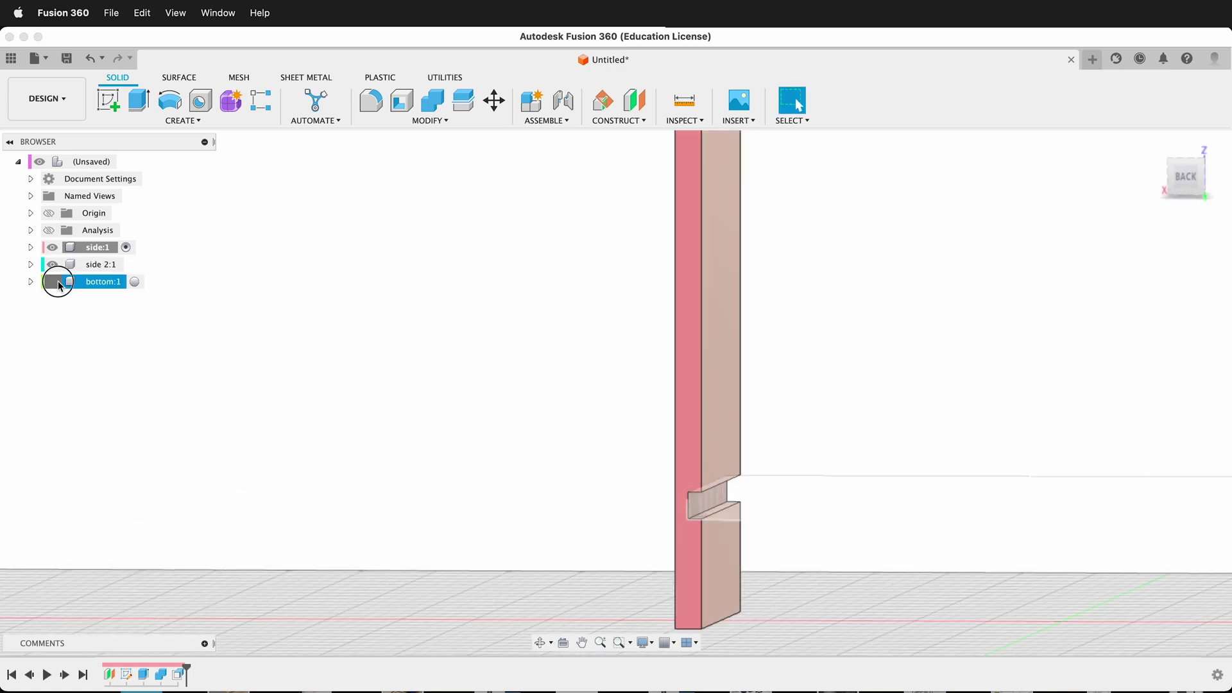
Step: Activate the root component, turn on the section cut, and inspect the dado gap from BACK
click(128, 162)
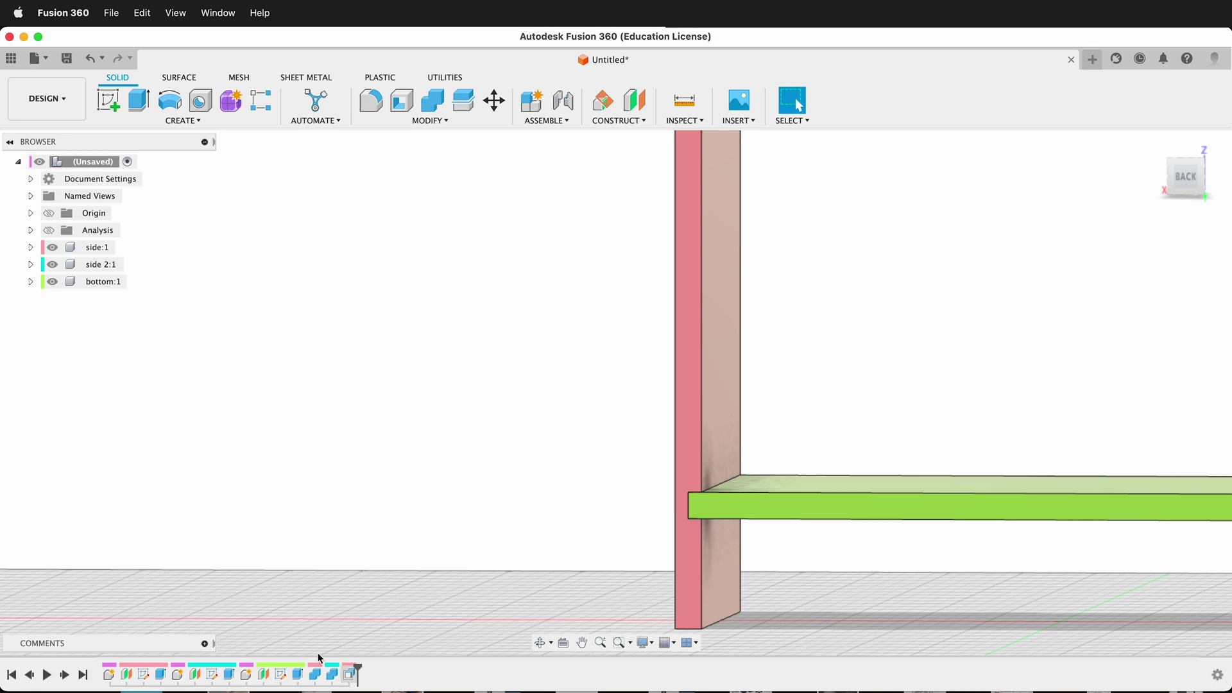
click(50, 230)
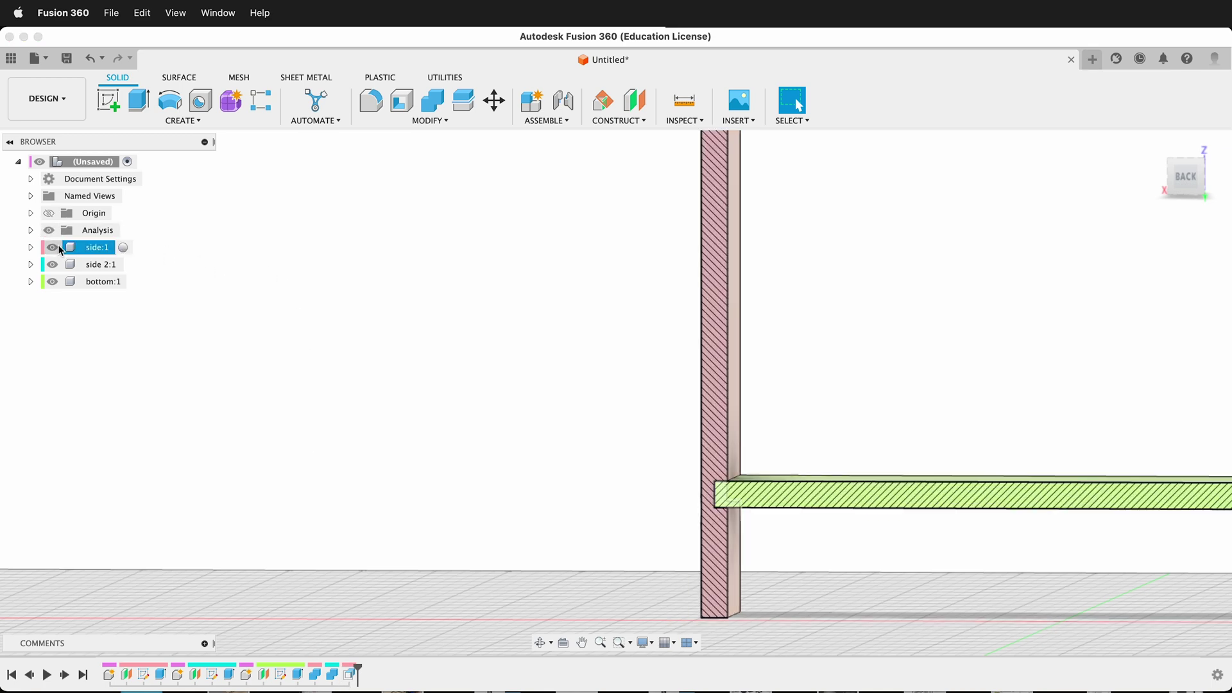
click(1186, 177)
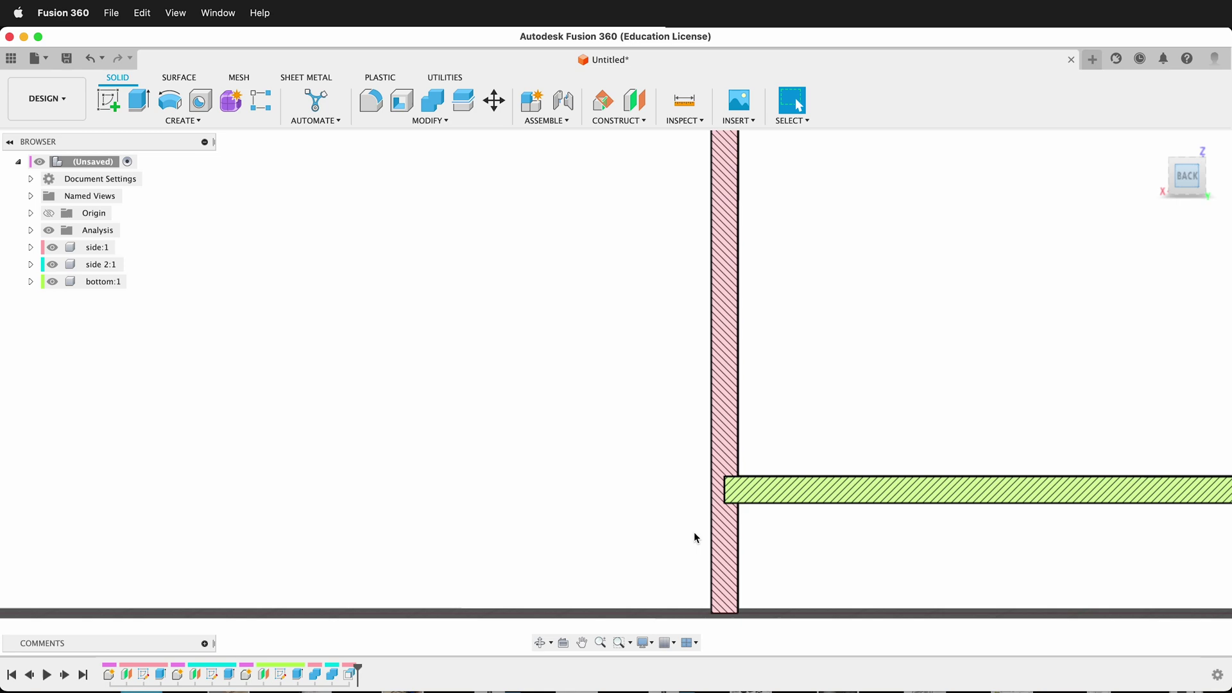
scroll(898, 558, down, 2)
scroll(748, 502, up, 6)
scroll(667, 507, up, 5)
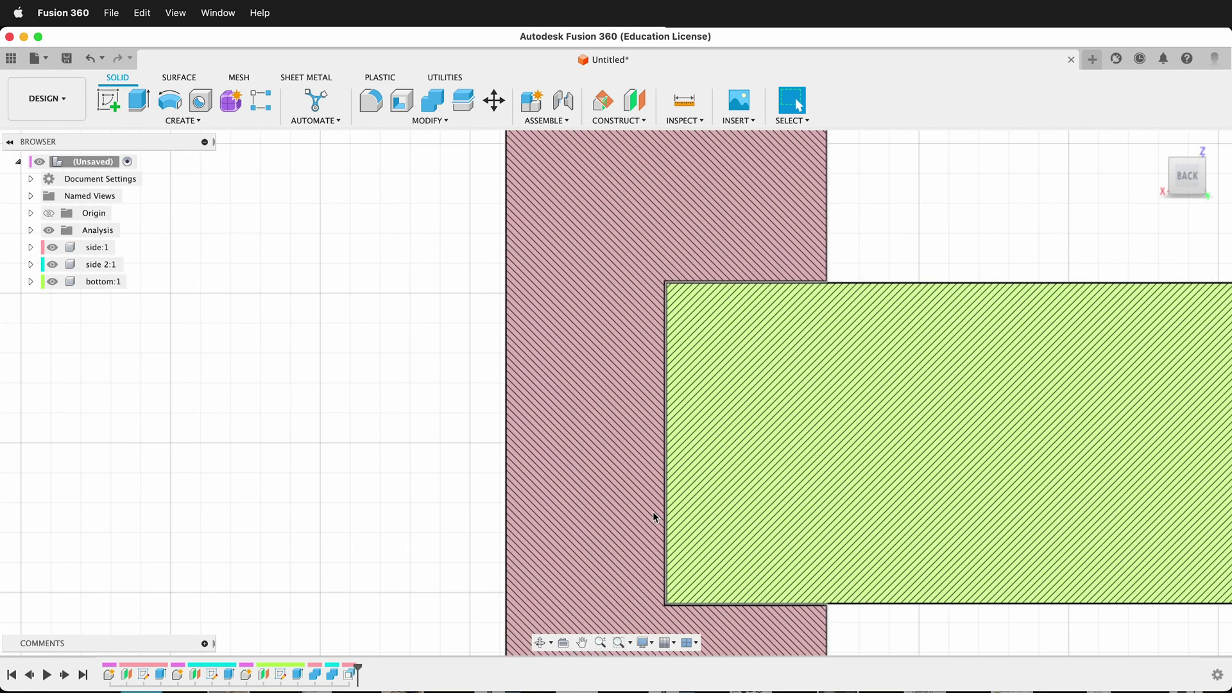
scroll(761, 291, down, 1)
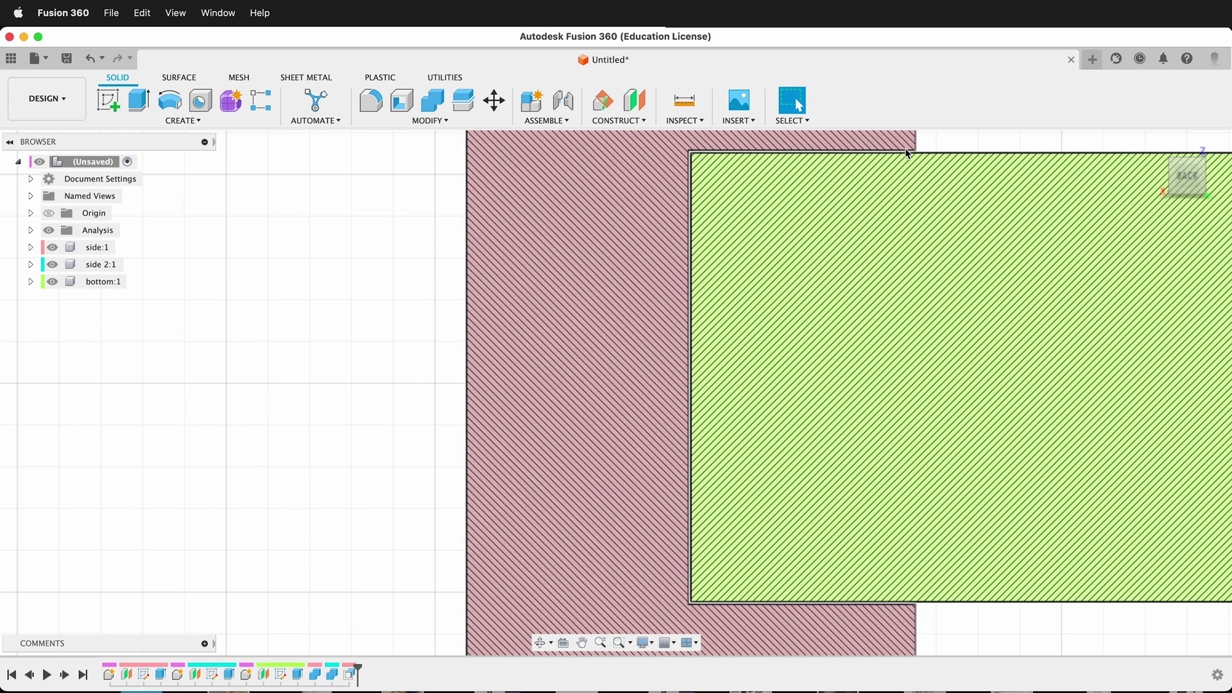
scroll(355, 445, down, 10)
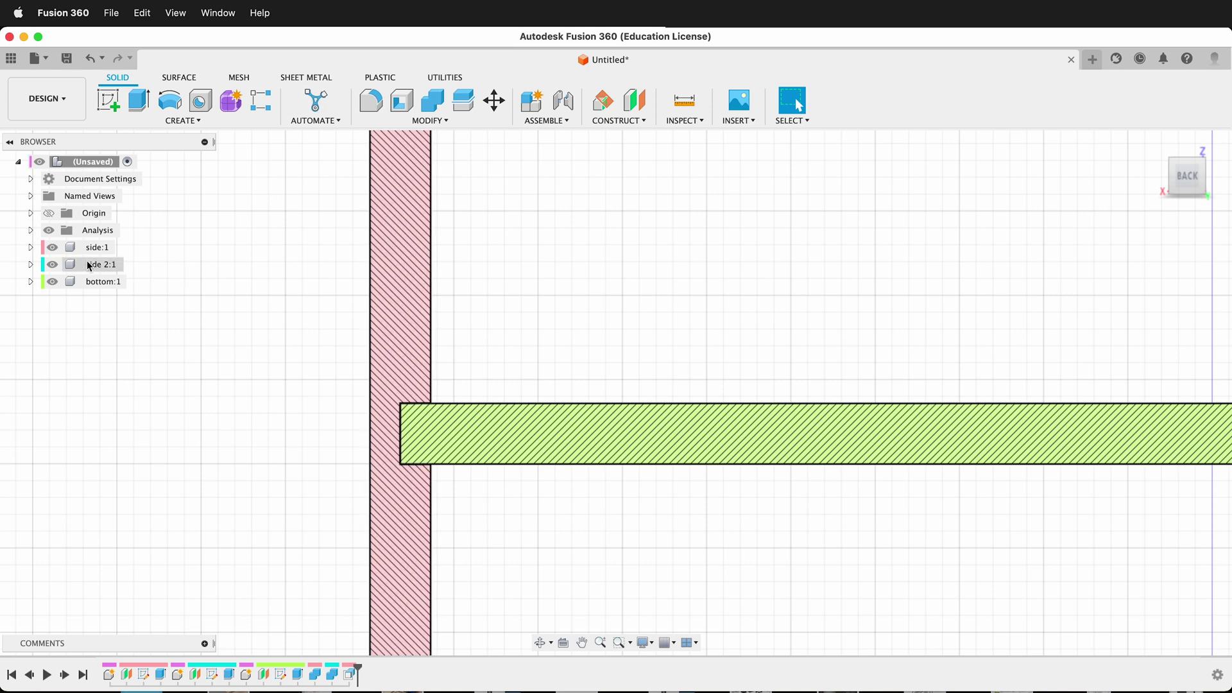
Step: Turn off the section cut and tilt the view of the boards
click(50, 231)
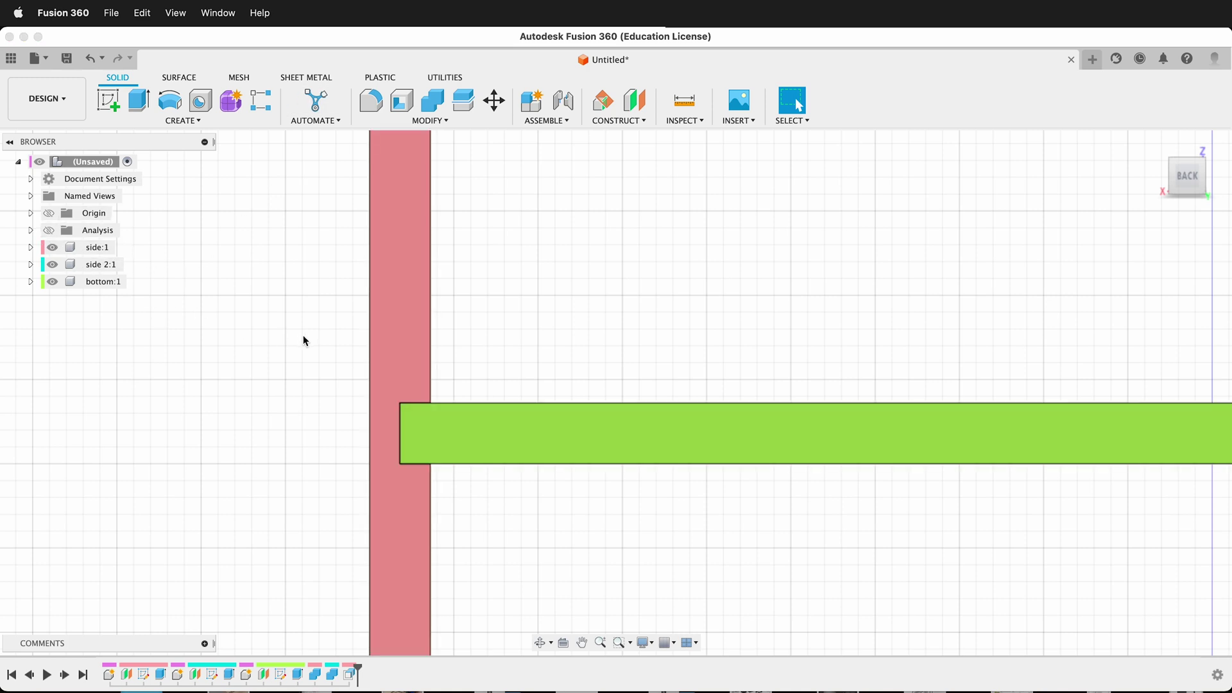
scroll(311, 379, down, 5)
shift+middle_drag(538, 241, 560, 425)
Step: Switch to the MANUFACTURE workspace and create Manufacturing Model 1 from the design
click(67, 102)
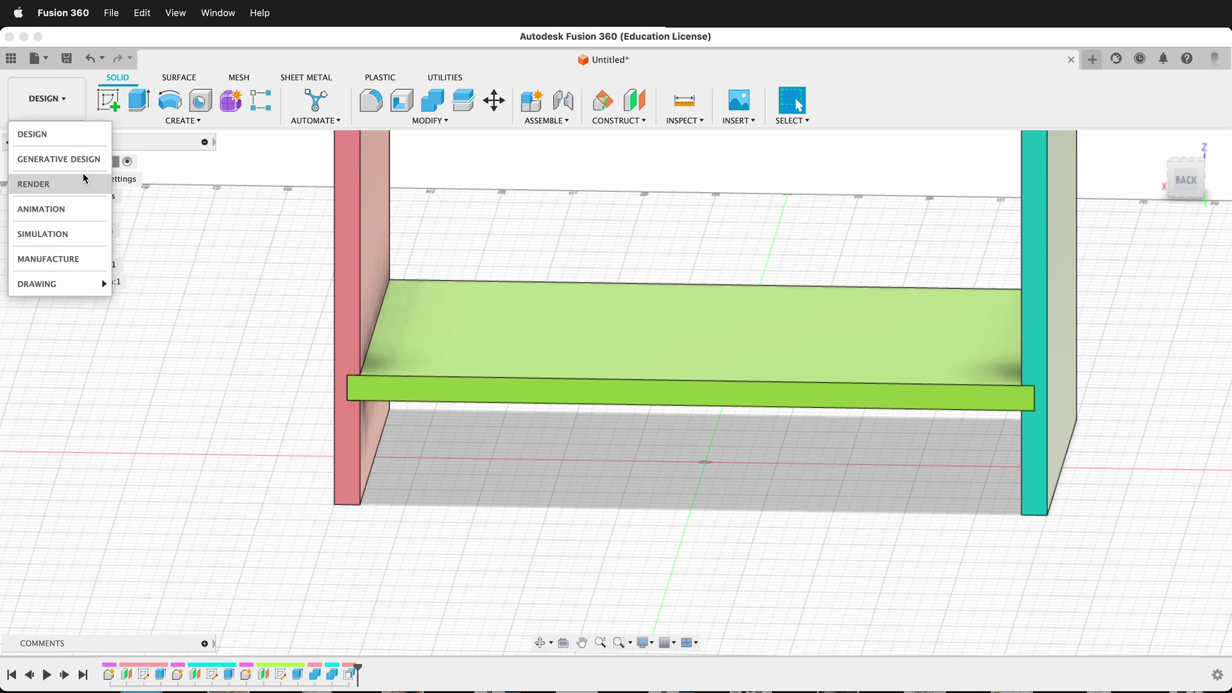
click(70, 258)
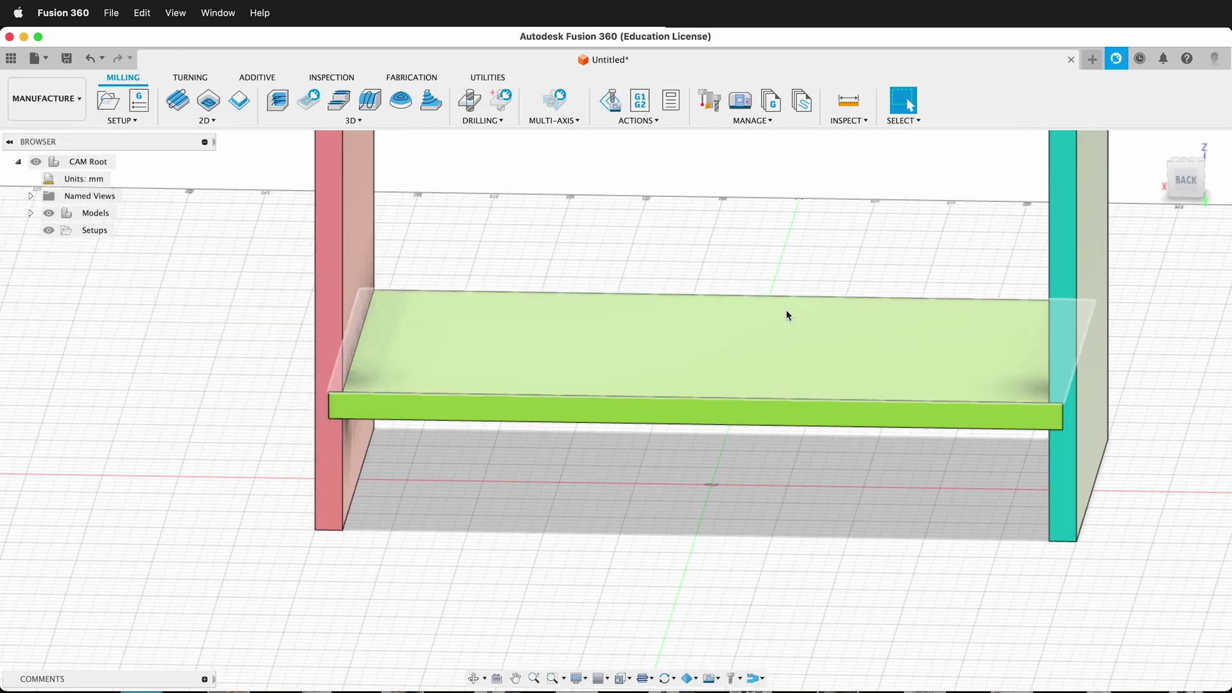
click(134, 121)
click(157, 226)
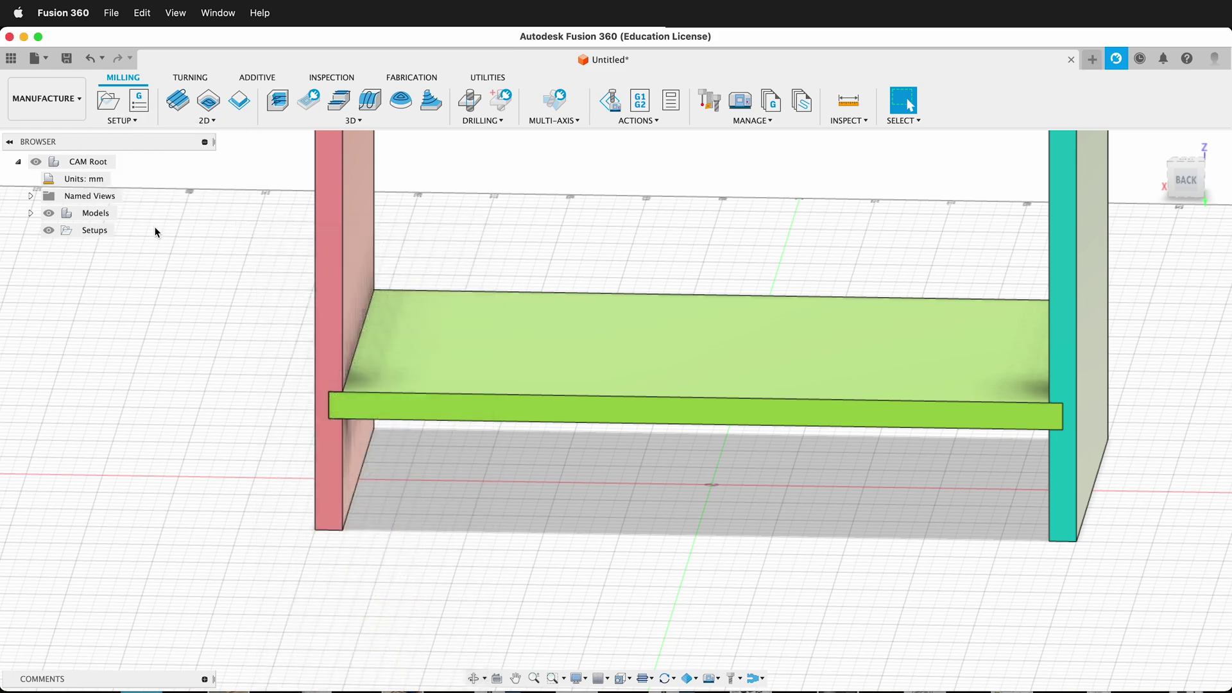
scroll(736, 590, up, 3)
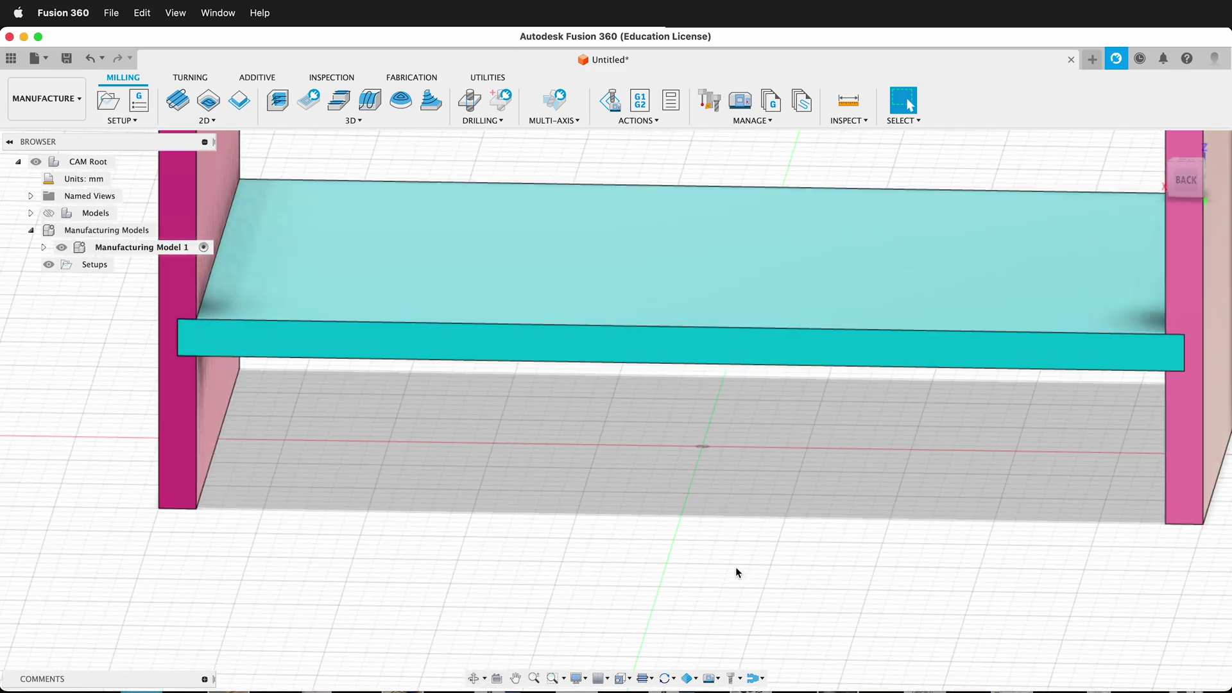
scroll(681, 520, down, 5)
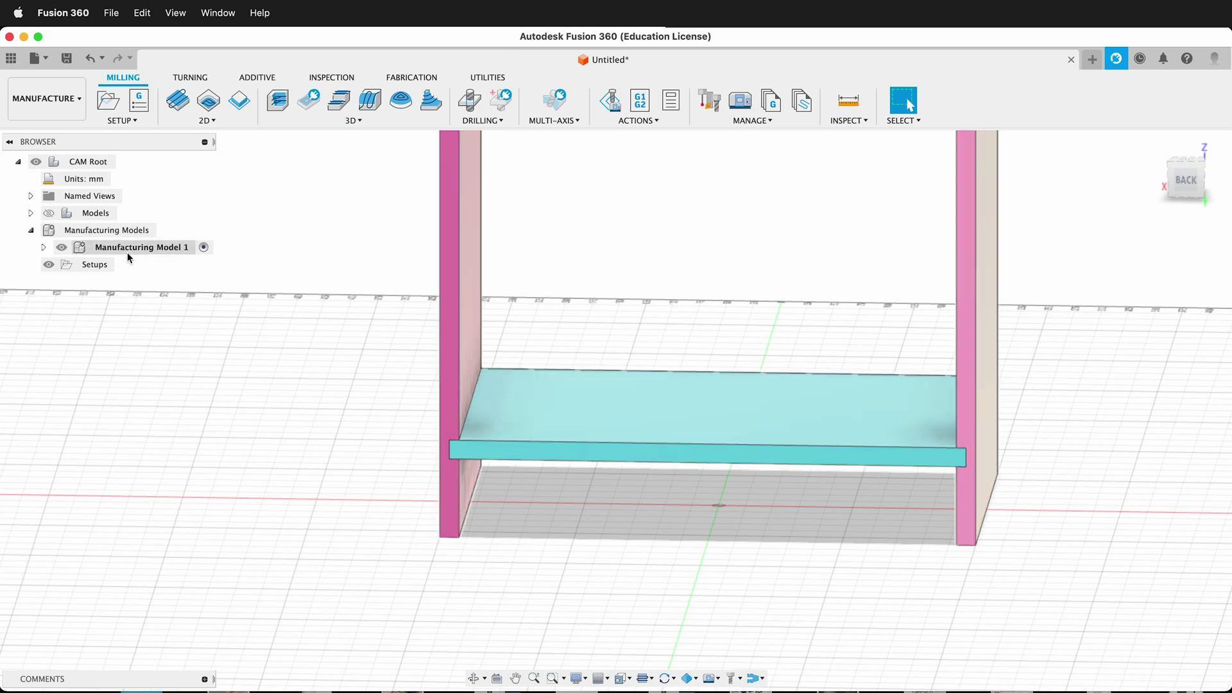
Step: Start editing Manufacturing Model 1 and view the boards from above
right_click(127, 251)
click(195, 266)
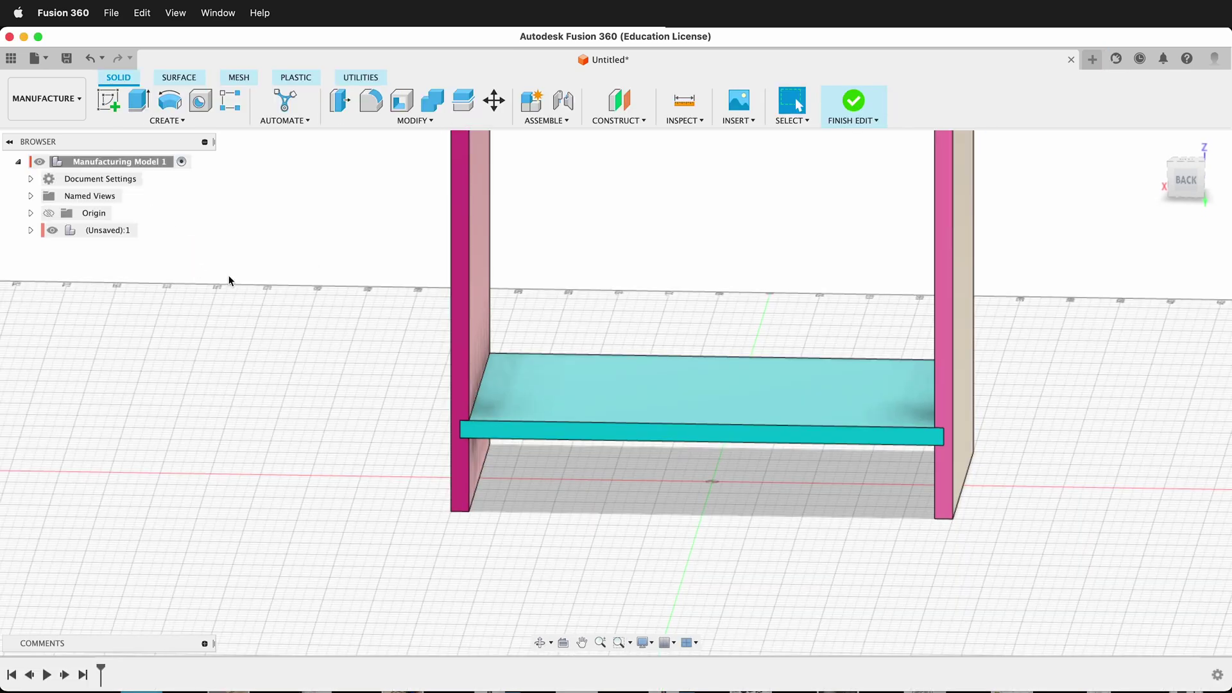
scroll(414, 401, up, 3)
scroll(412, 409, down, 5)
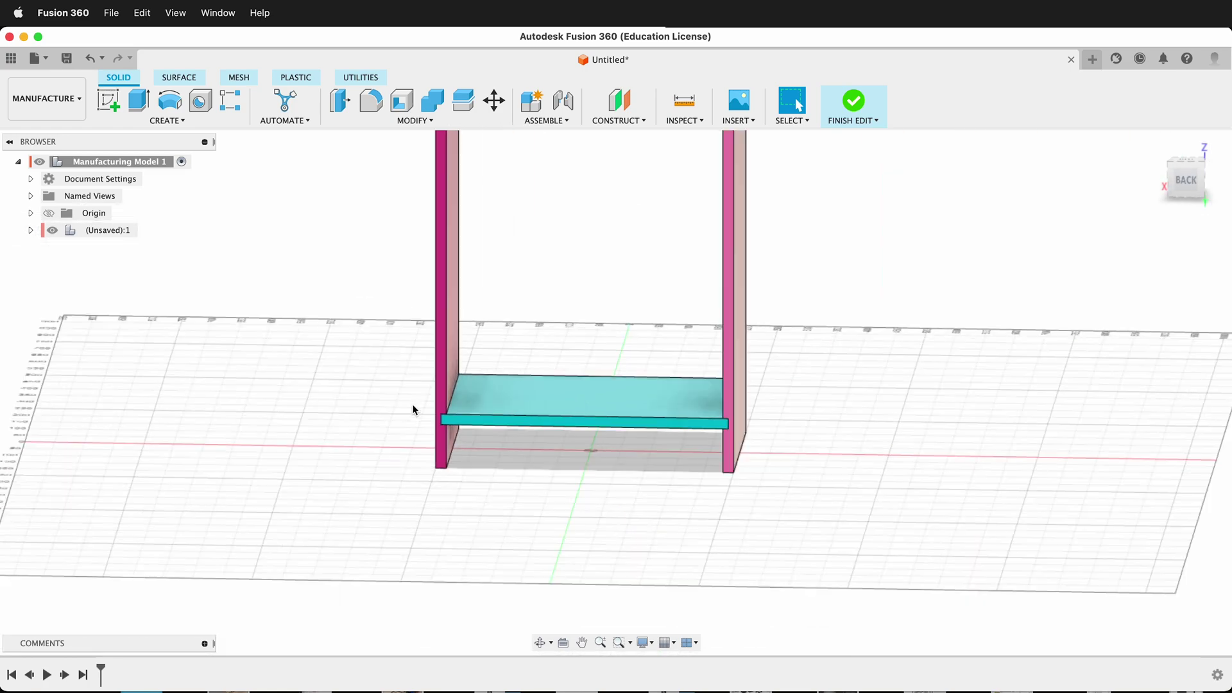
shift+middle_drag(383, 374, 366, 415)
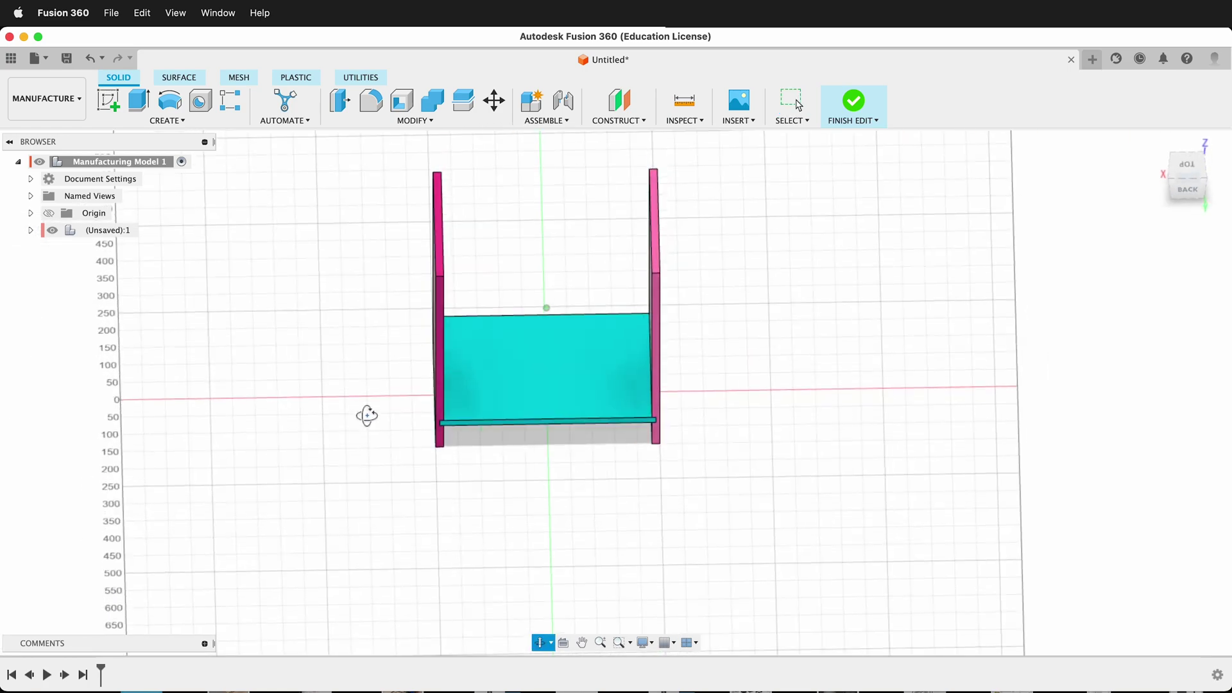
Step: Sketch an 8' × 4' plywood sheet rectangle on the ground plane
click(108, 101)
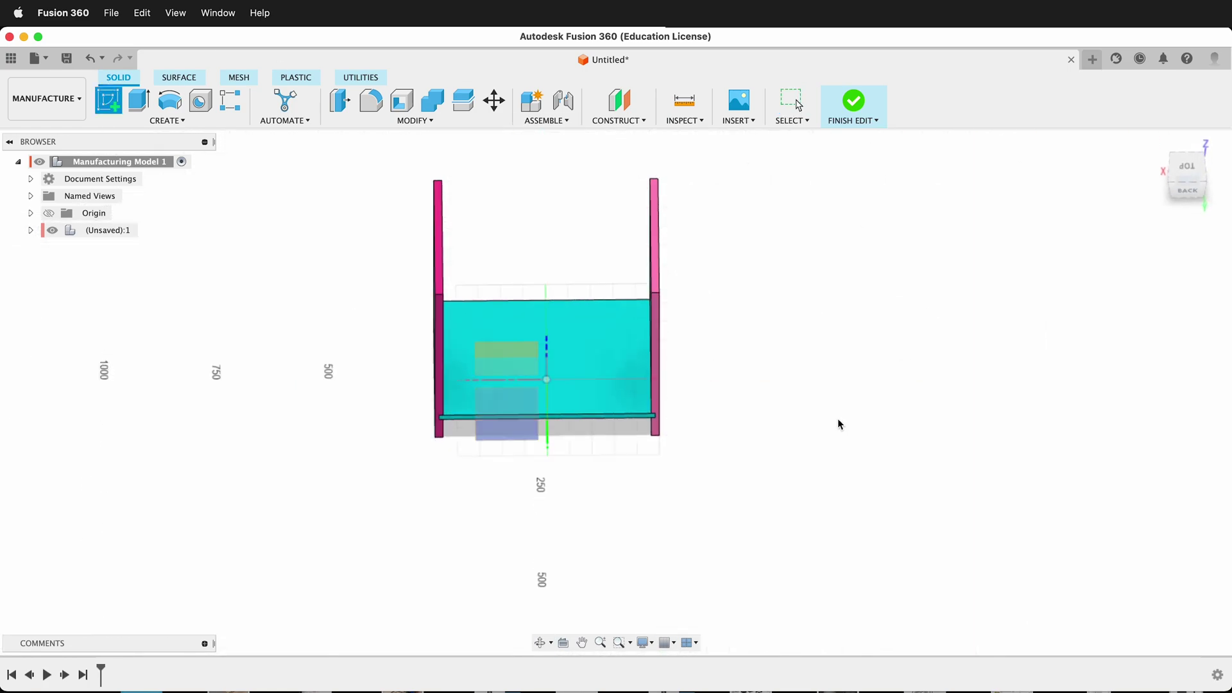
click(499, 426)
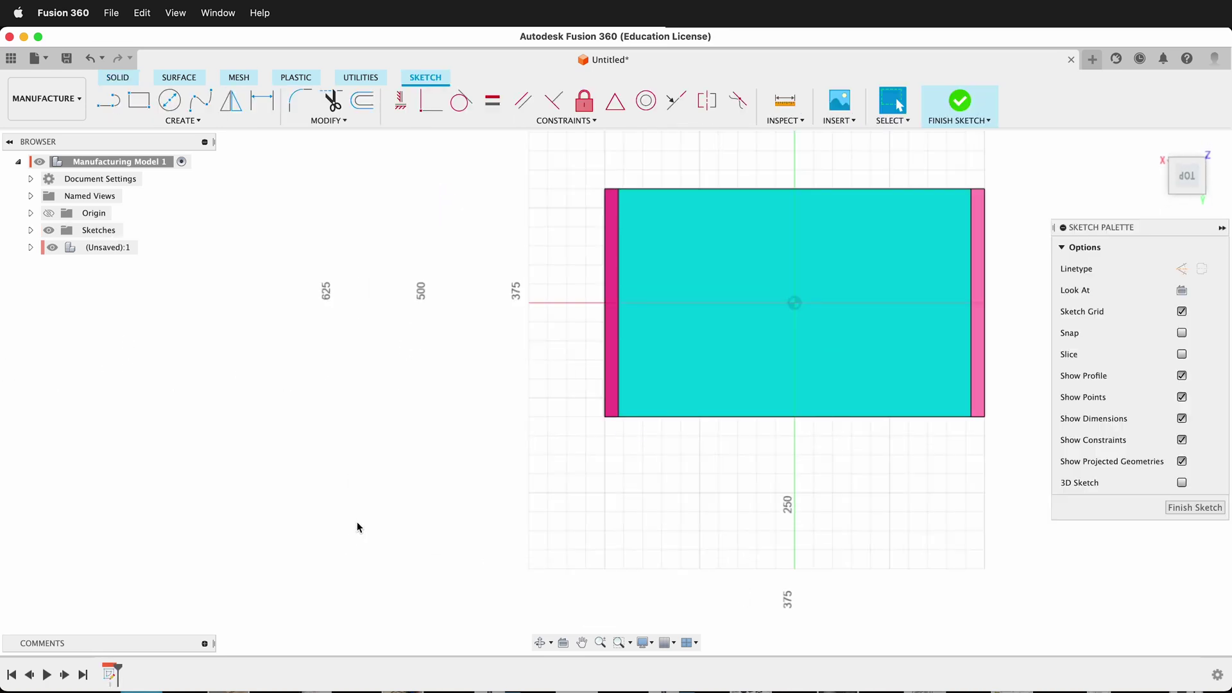
scroll(357, 521, down, 6)
key(r)
click(578, 426)
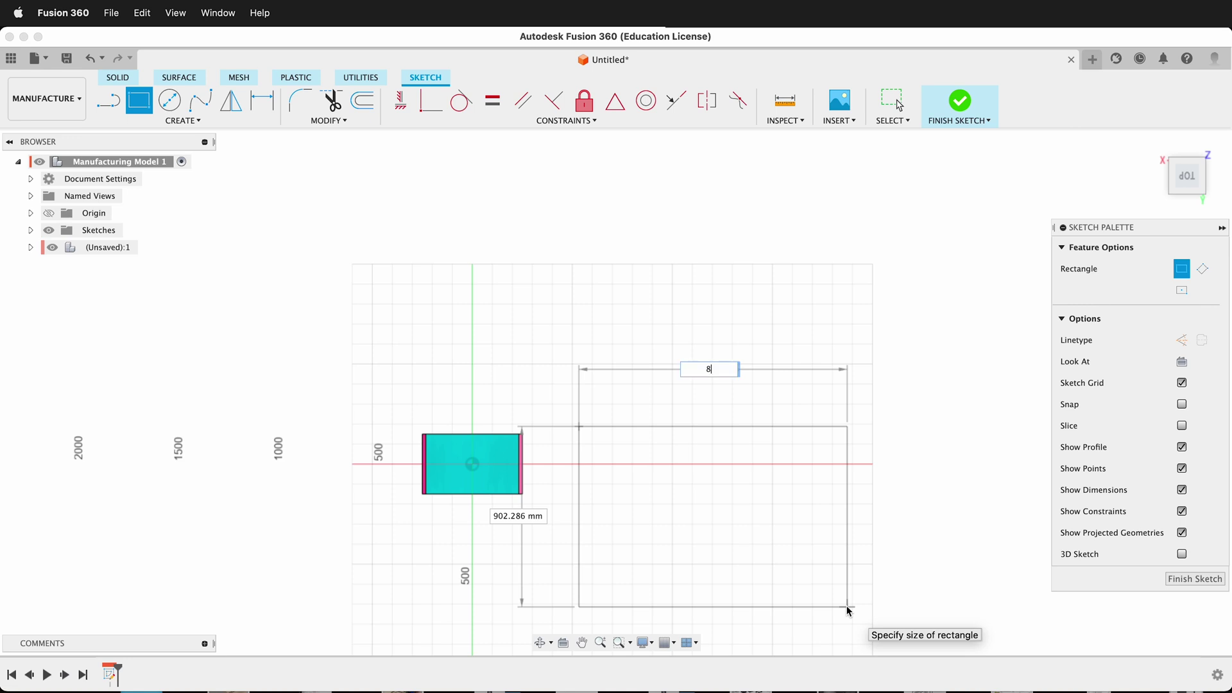
text(8)
key(Tab)
text(')
key(Tab)
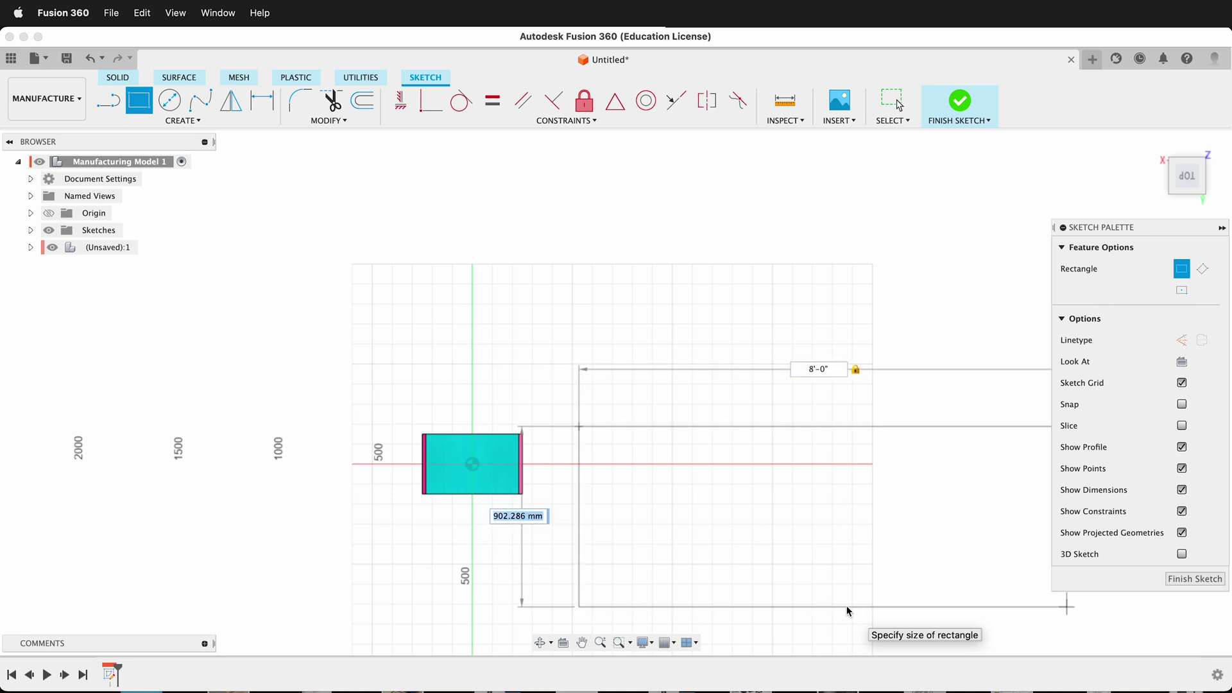
text(4')
key(Return)
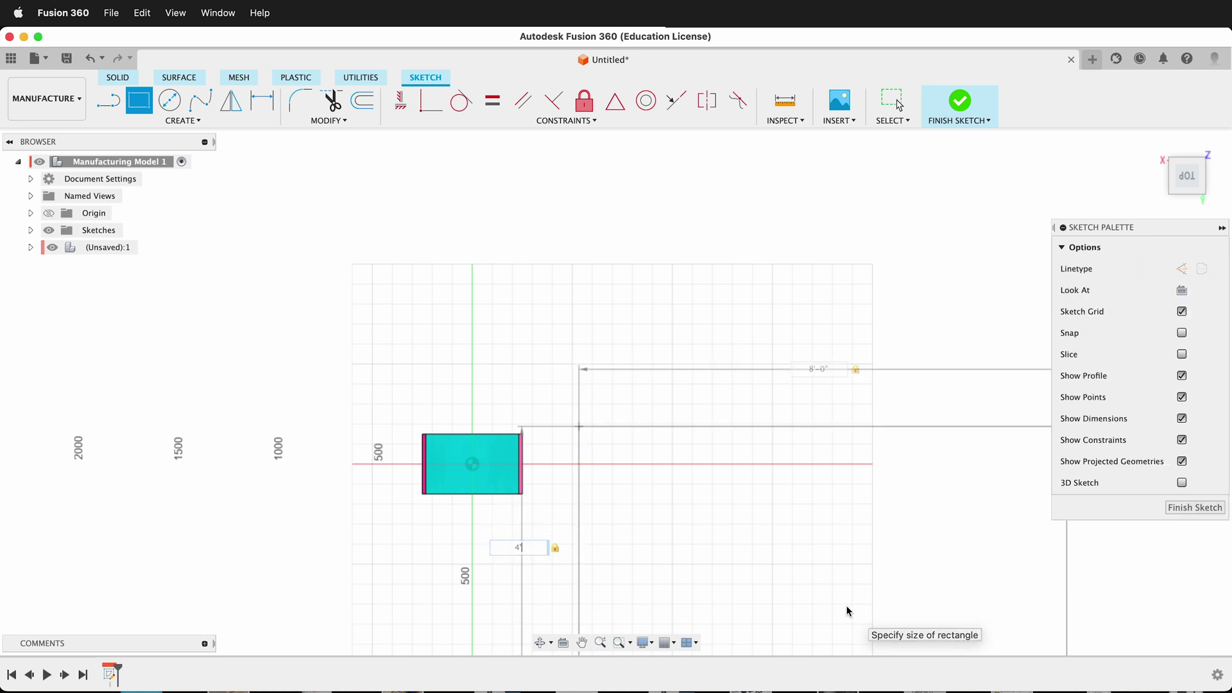
scroll(499, 417, down, 1)
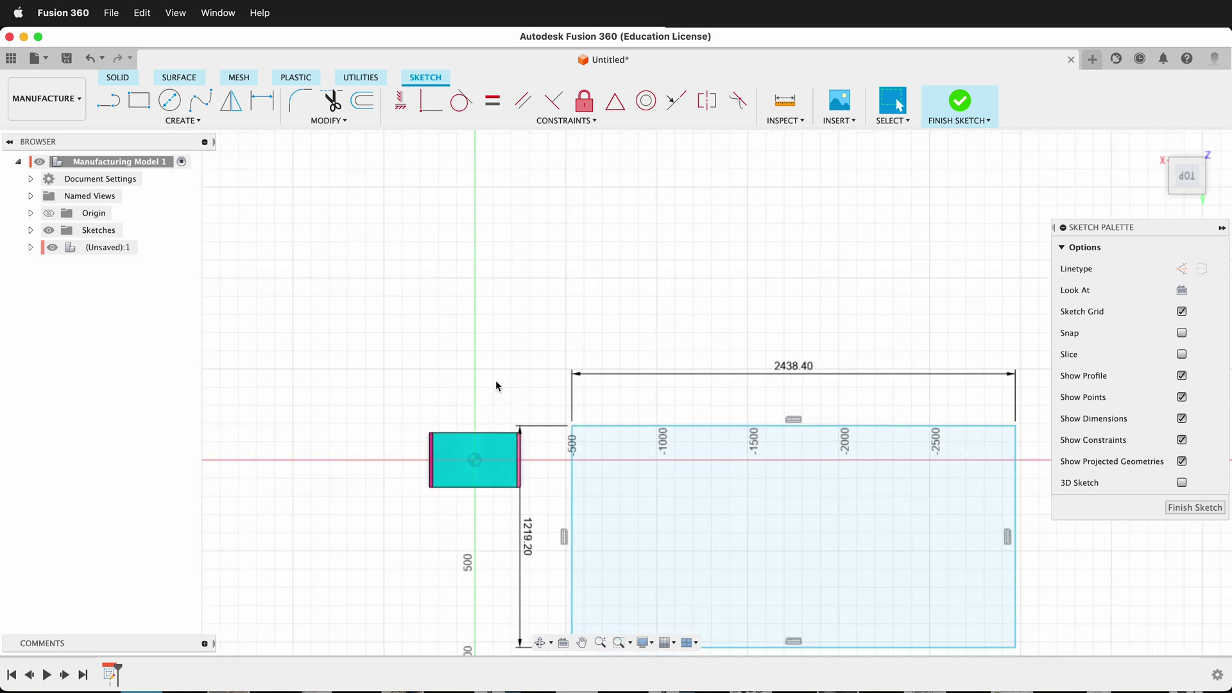
Step: Make the sheet's top edge coincident with the part centre and dimension its left edge 550 mm away
click(676, 100)
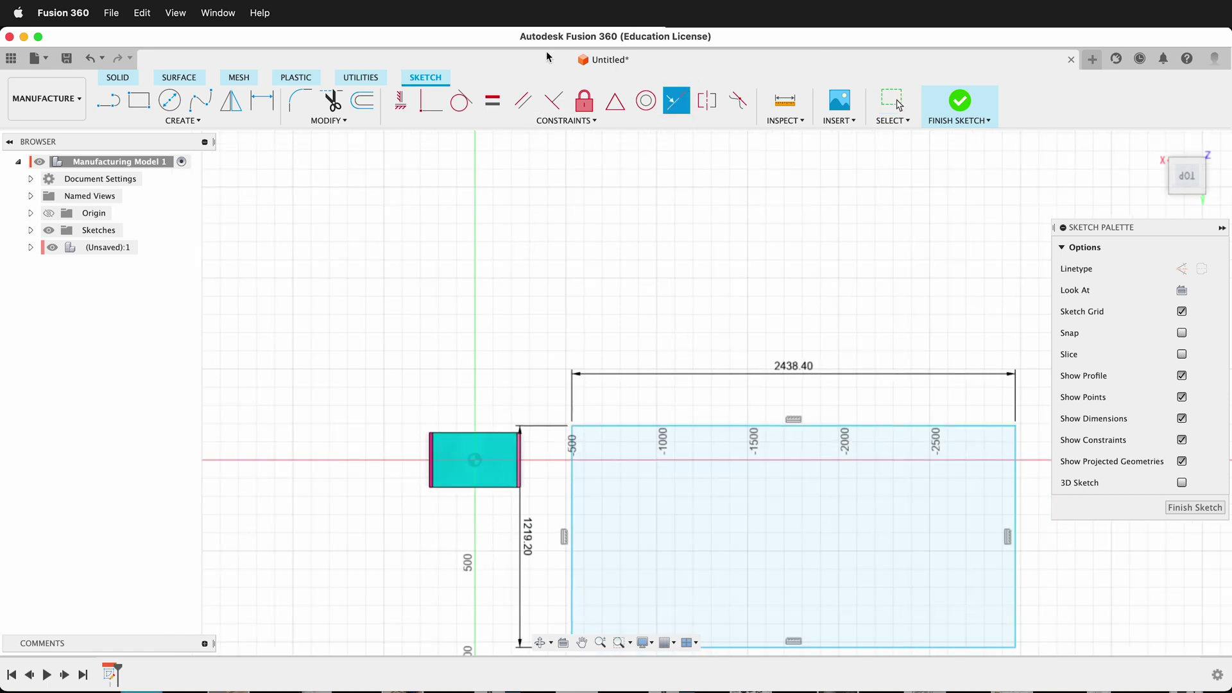
click(430, 101)
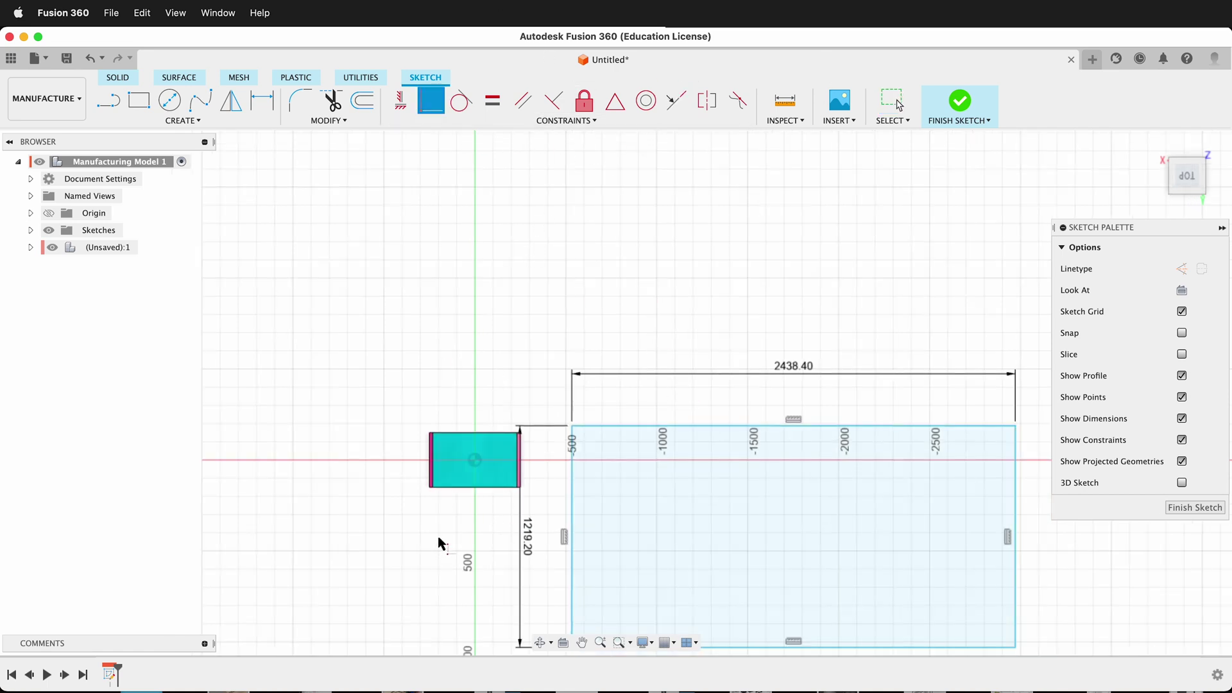
click(478, 461)
click(590, 426)
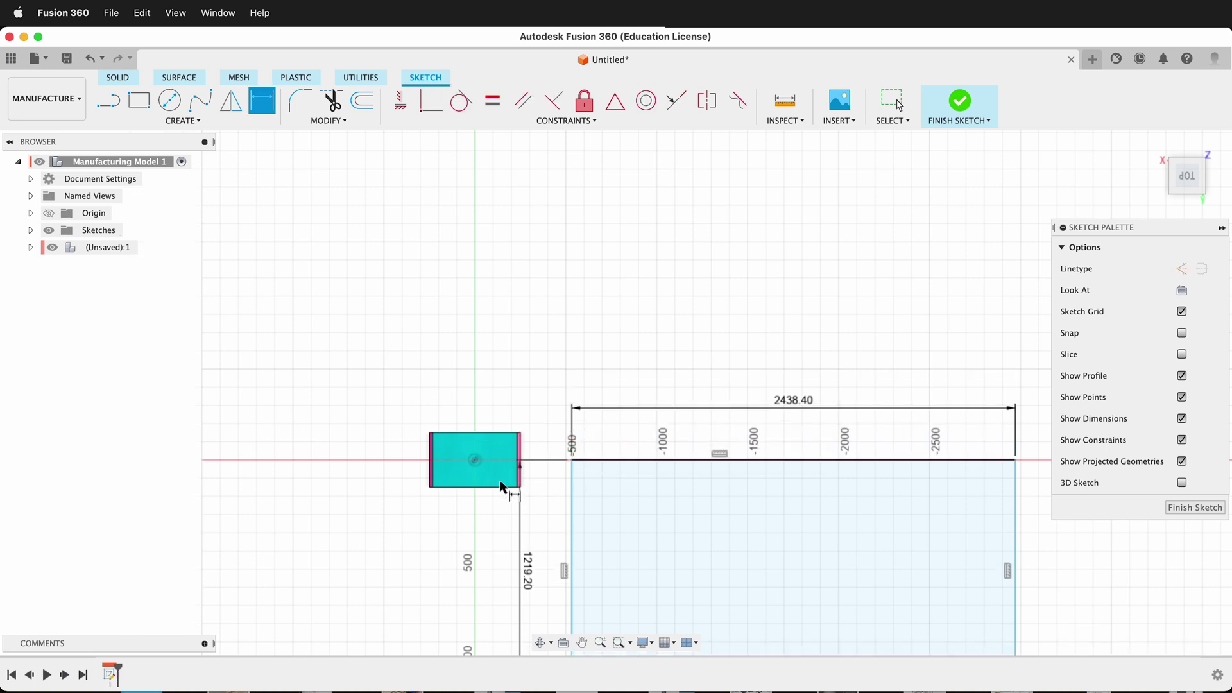
click(477, 460)
click(571, 487)
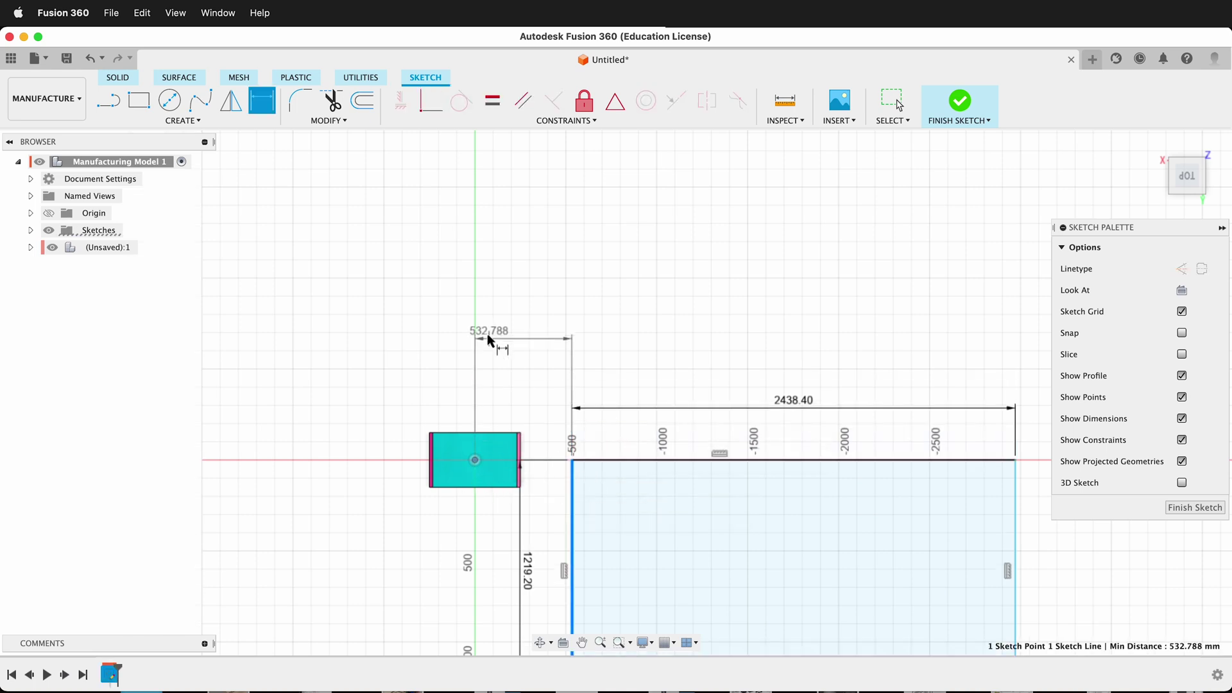
click(538, 358)
text(55)
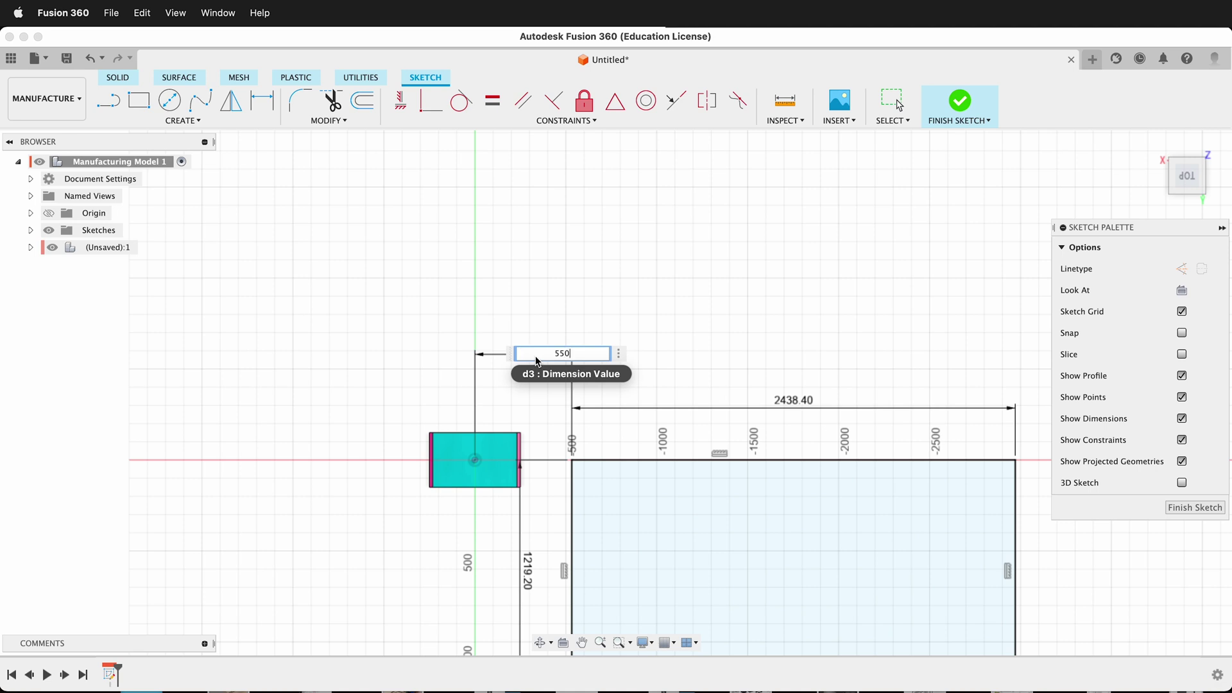
text(0)
key(Return)
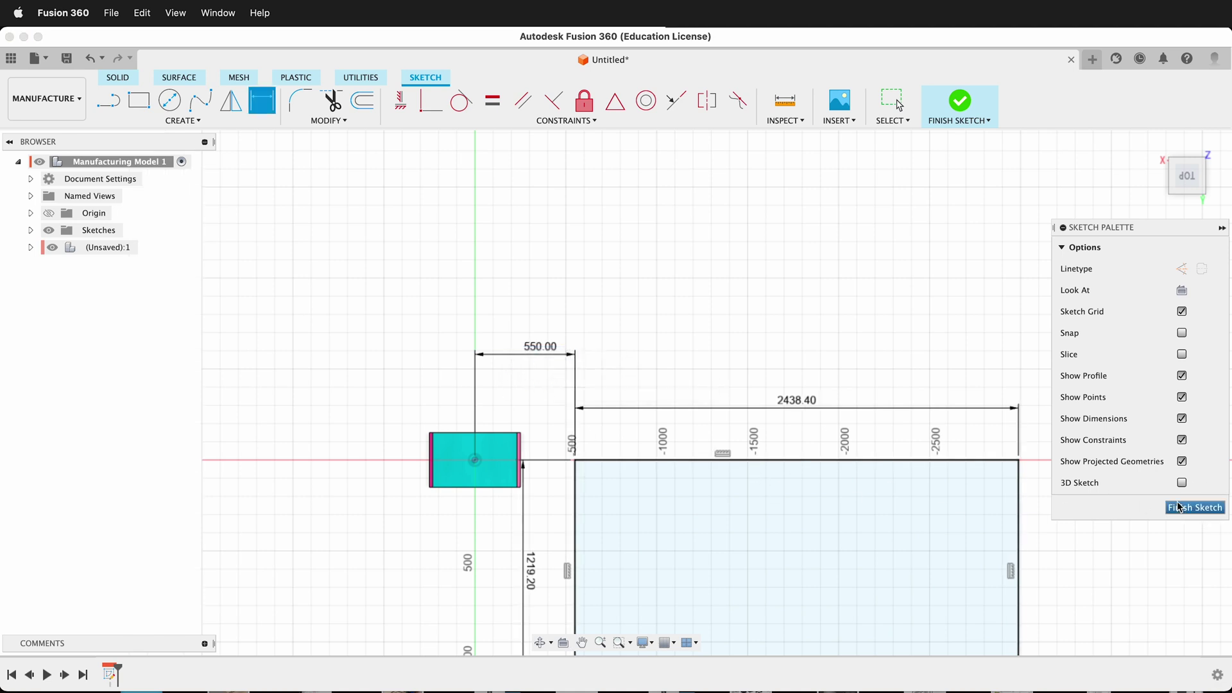
Step: Finish the sketch and Arrange the three boards flat onto the plywood sheet face
click(1184, 507)
click(419, 121)
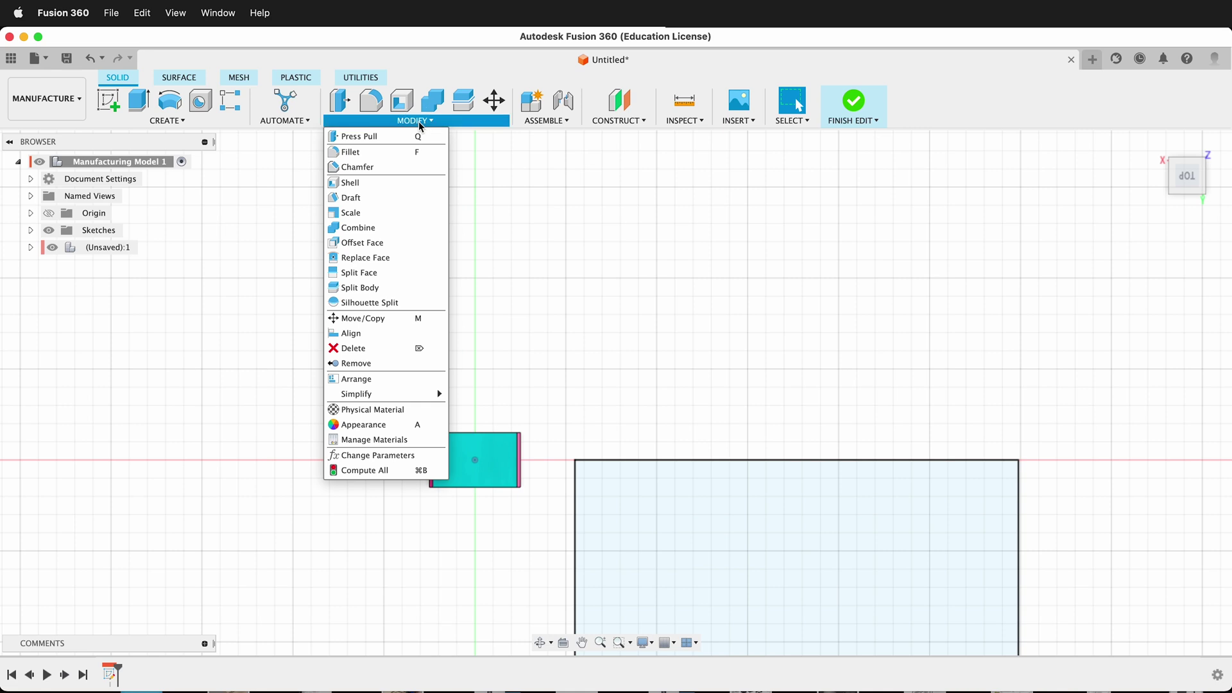
click(400, 381)
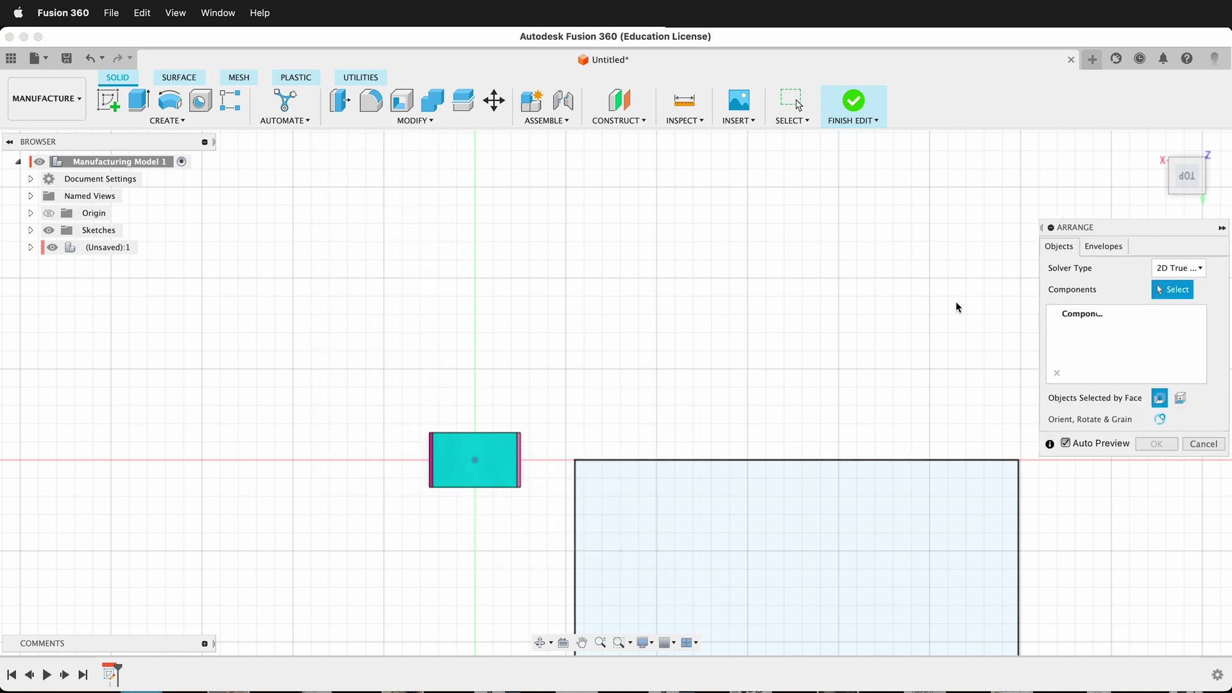
drag(1109, 228, 693, 226)
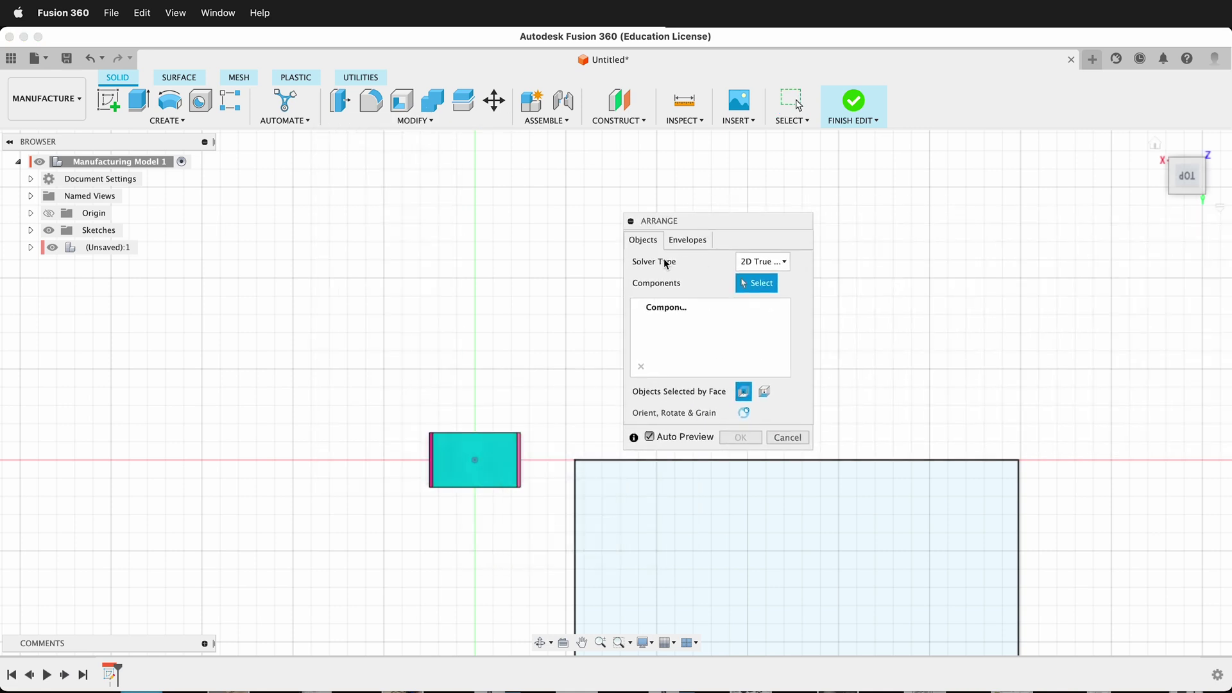
shift+middle_drag(479, 541, 406, 503)
drag(406, 503, 539, 635)
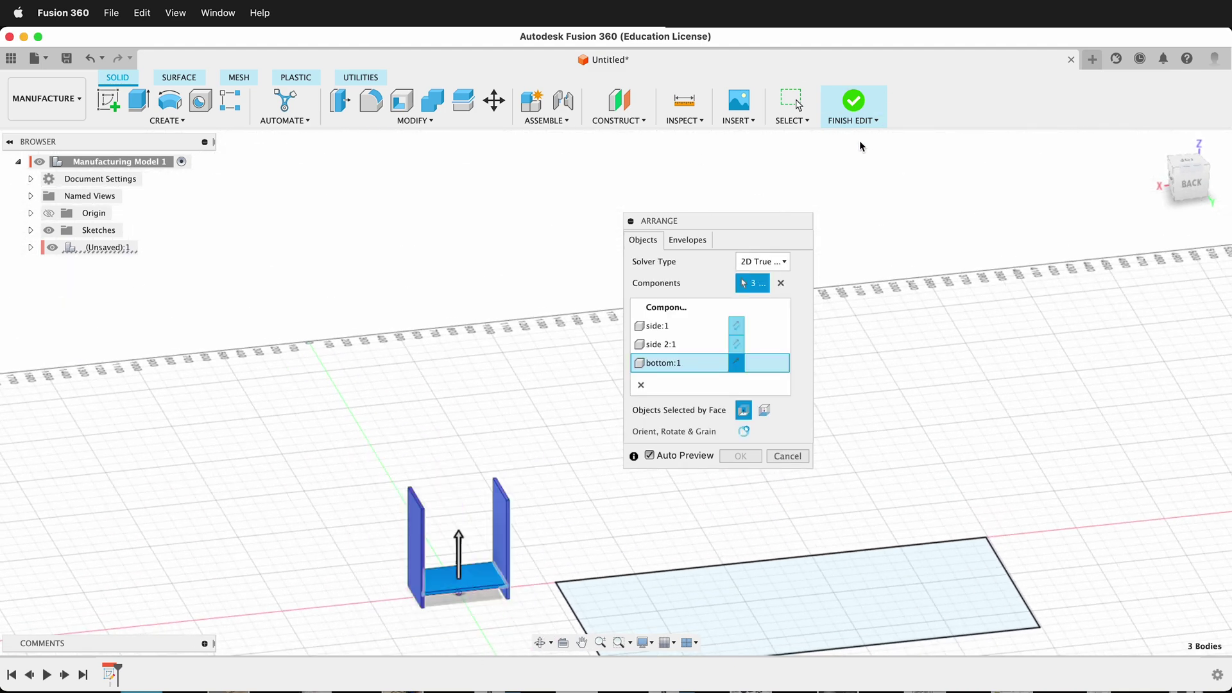
click(688, 240)
click(821, 608)
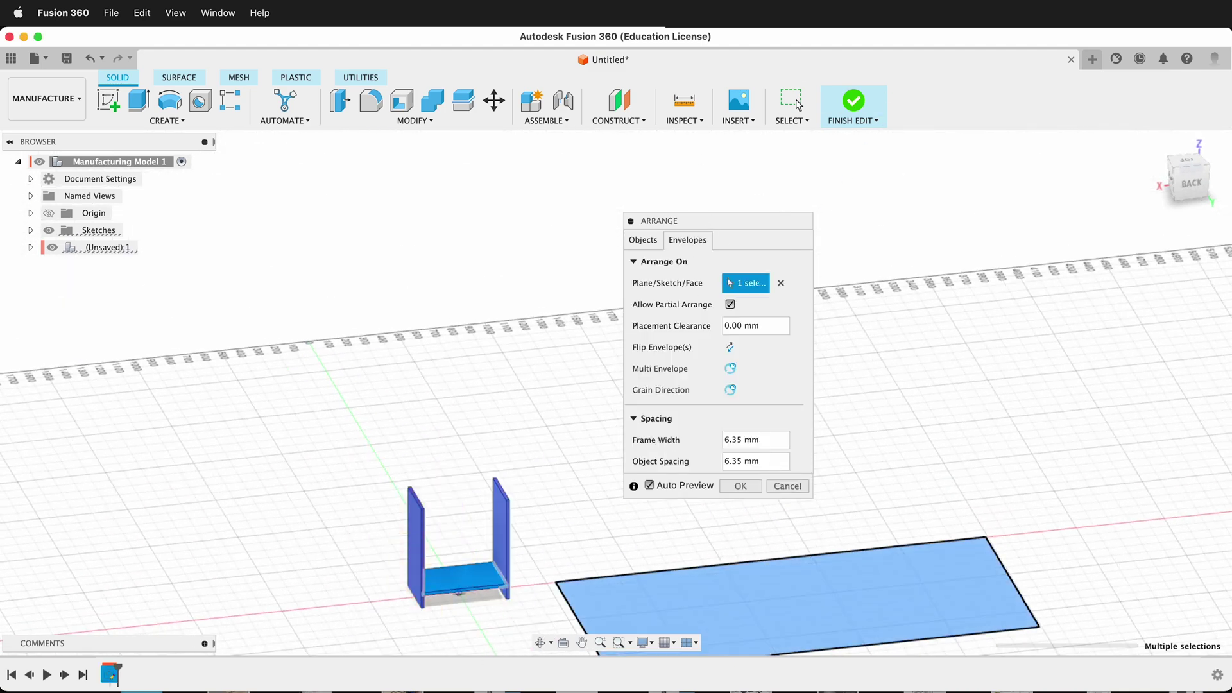
click(741, 486)
scroll(925, 544, down, 3)
scroll(969, 584, up, 5)
scroll(969, 581, up, 6)
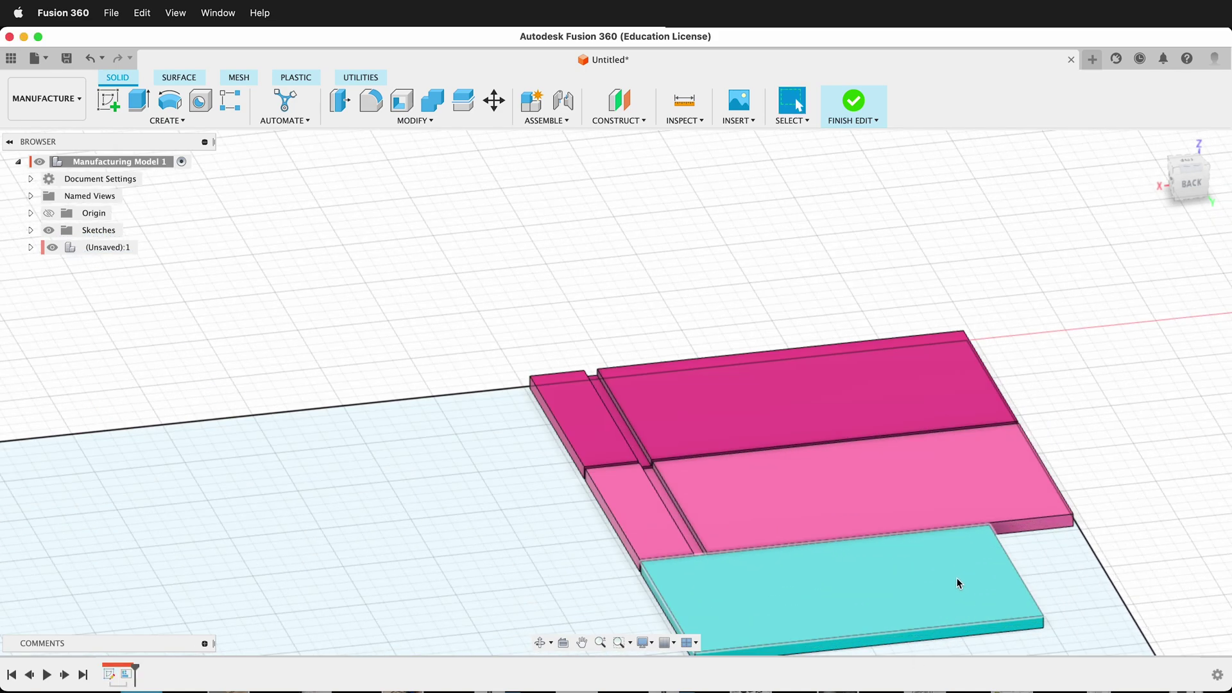
shift+middle_drag(455, 435, 388, 436)
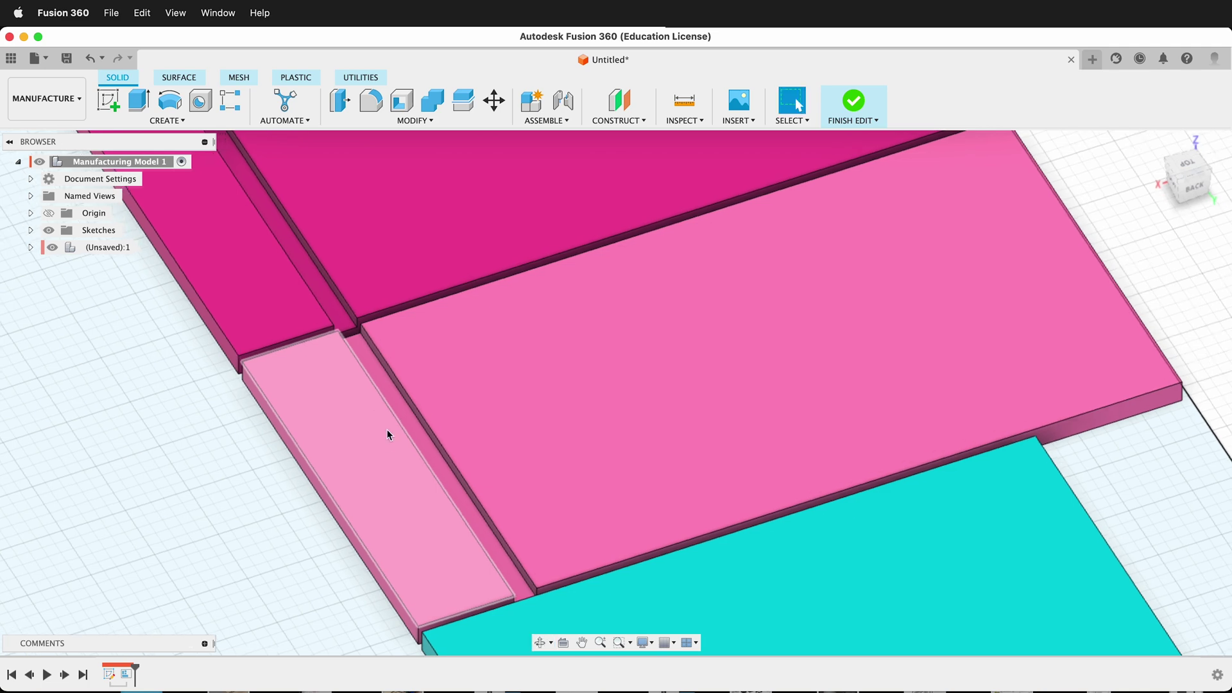
scroll(617, 391, up, 3)
scroll(620, 394, down, 6)
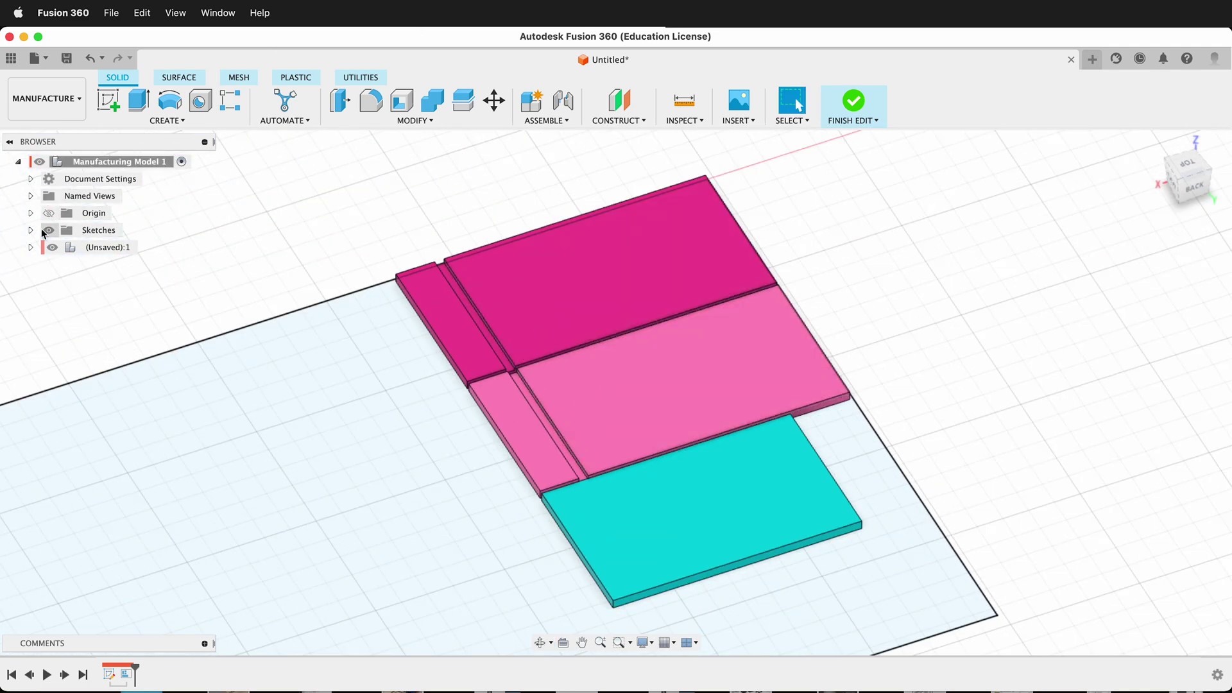
scroll(772, 352, up, 2)
scroll(770, 352, down, 5)
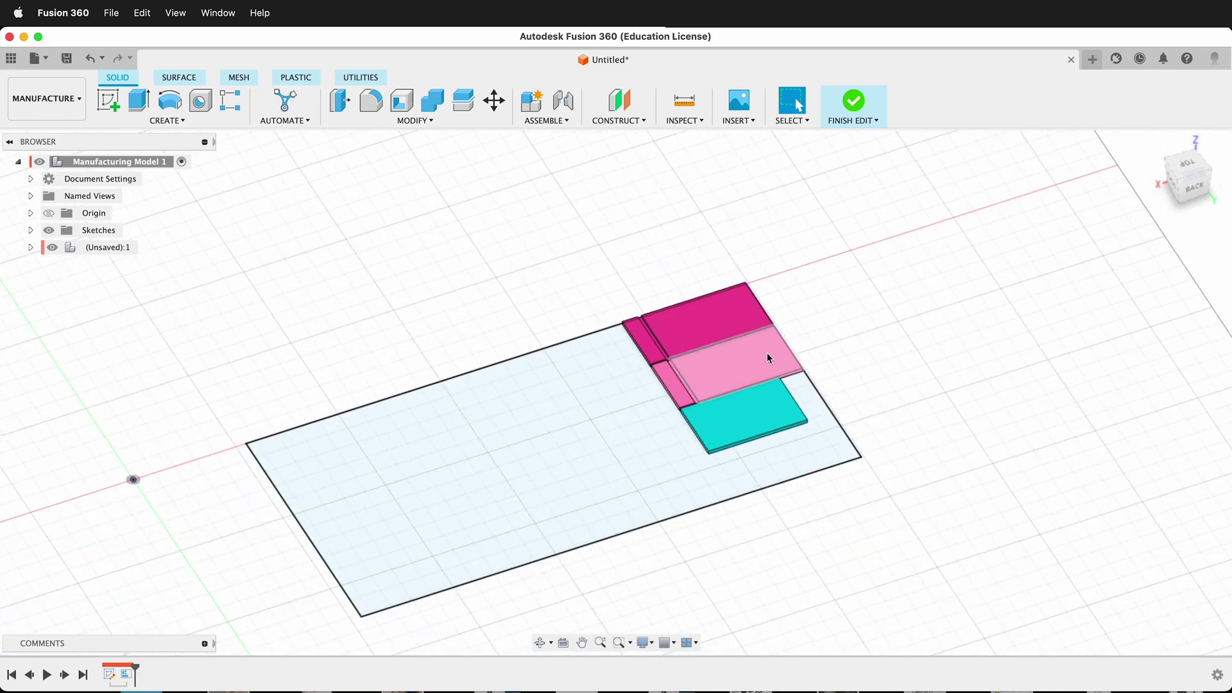
drag(132, 666, 115, 668)
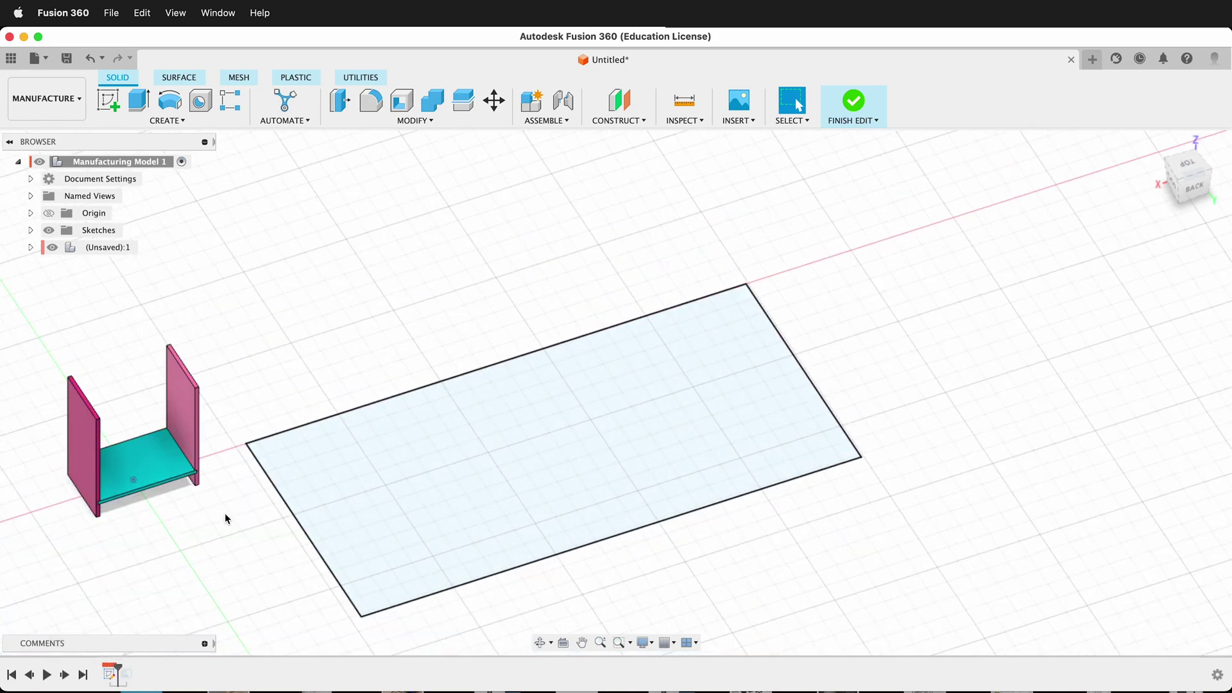
shift+middle_drag(225, 513, 219, 359)
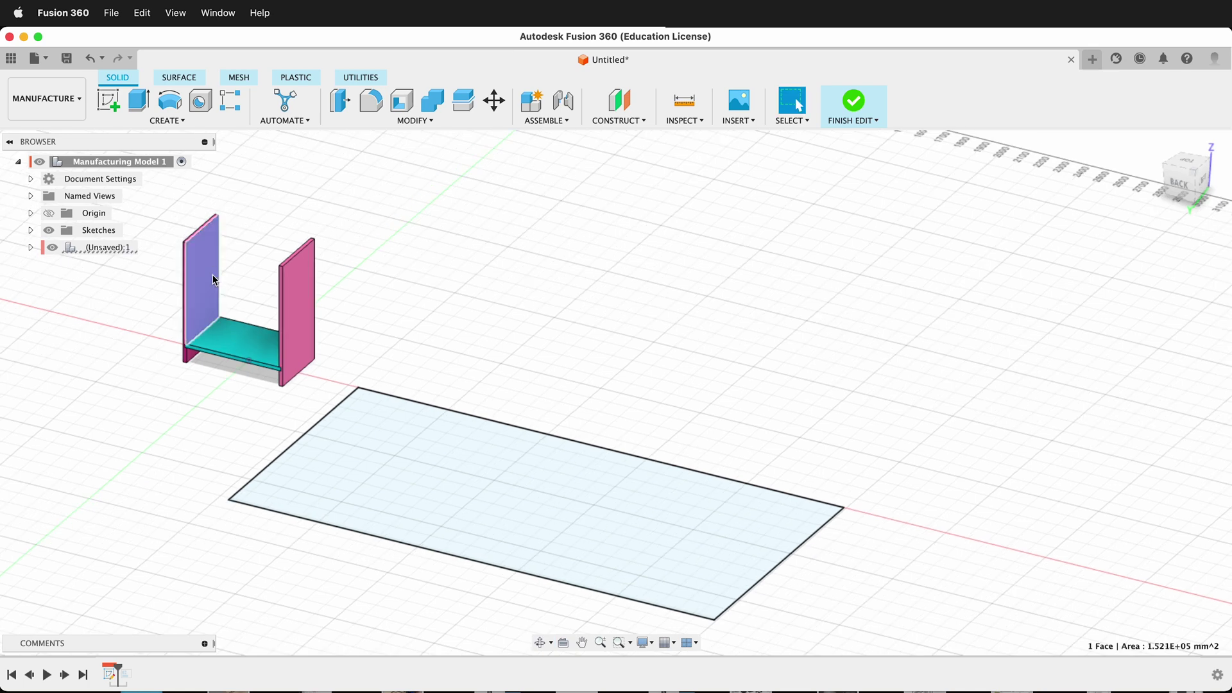
click(67, 674)
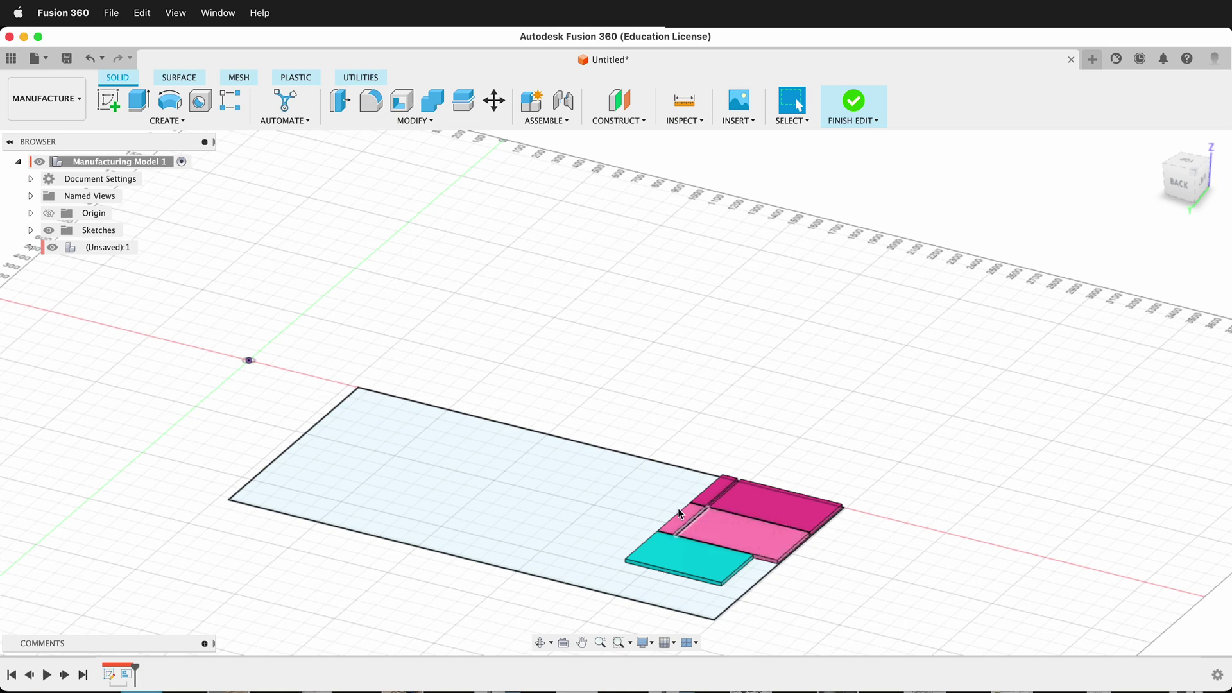
shift+middle_drag(678, 507, 652, 473)
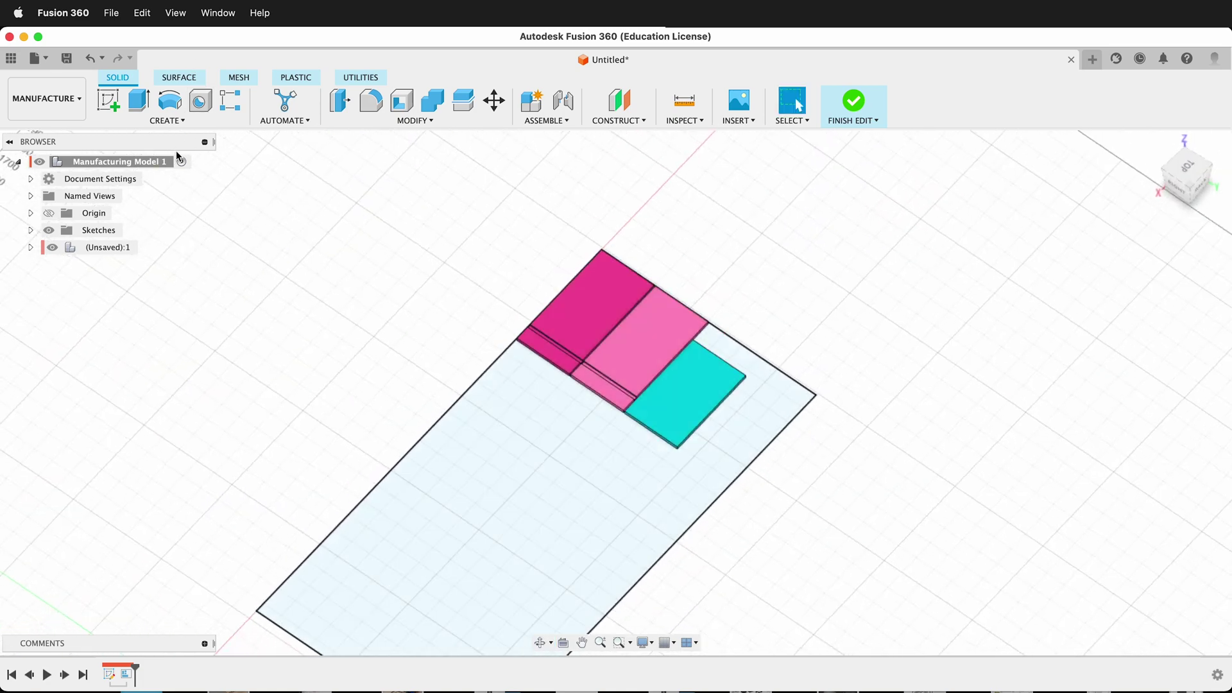
Step: Finish editing Manufacturing Model 1 and centre the sheet with its nested boards in view
click(853, 101)
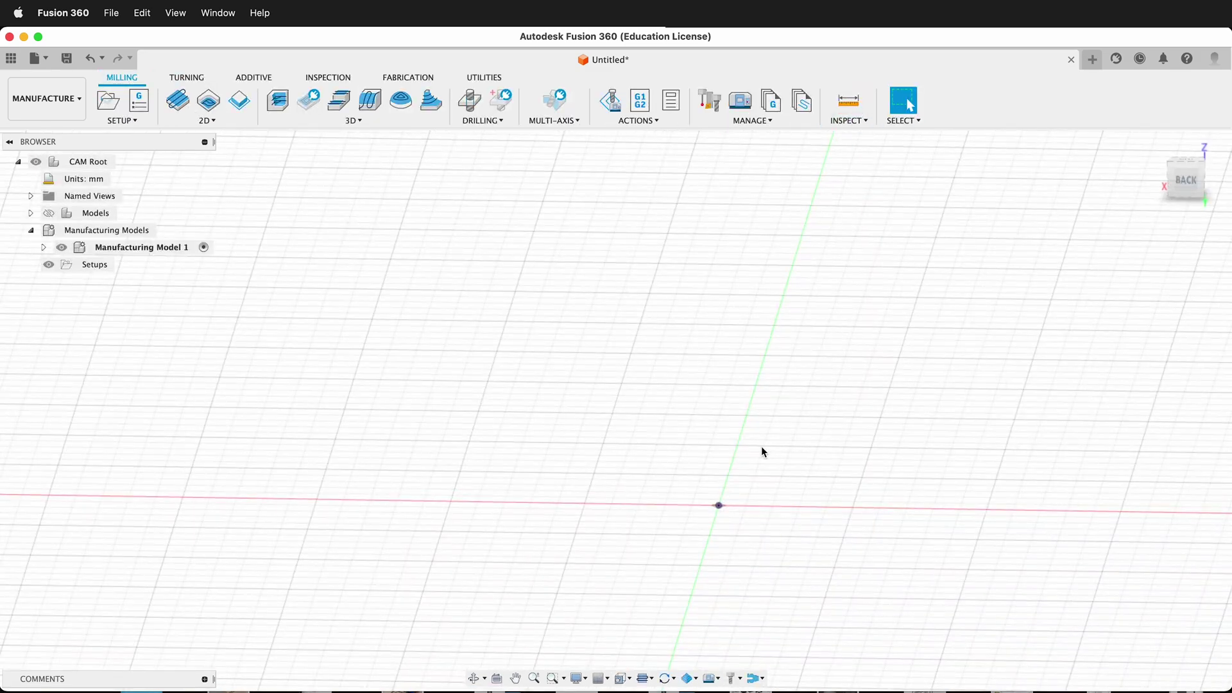
scroll(743, 459, down, 3)
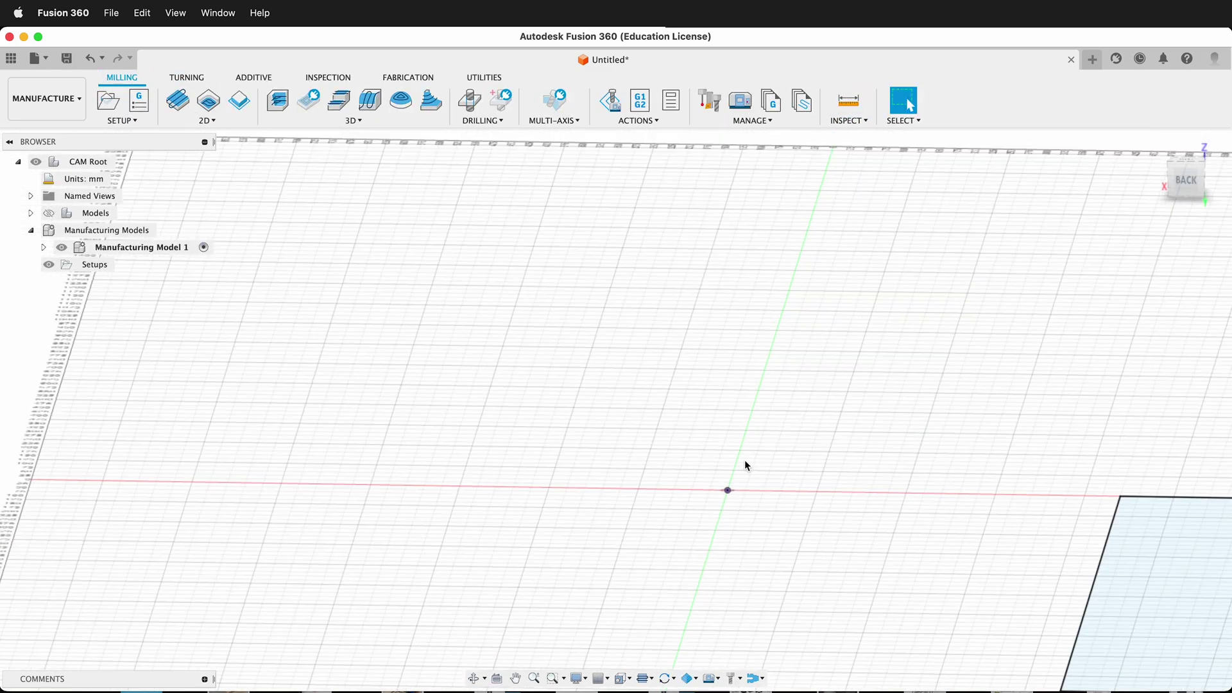
scroll(927, 411, down, 3)
middle_drag(927, 411, 185, 313)
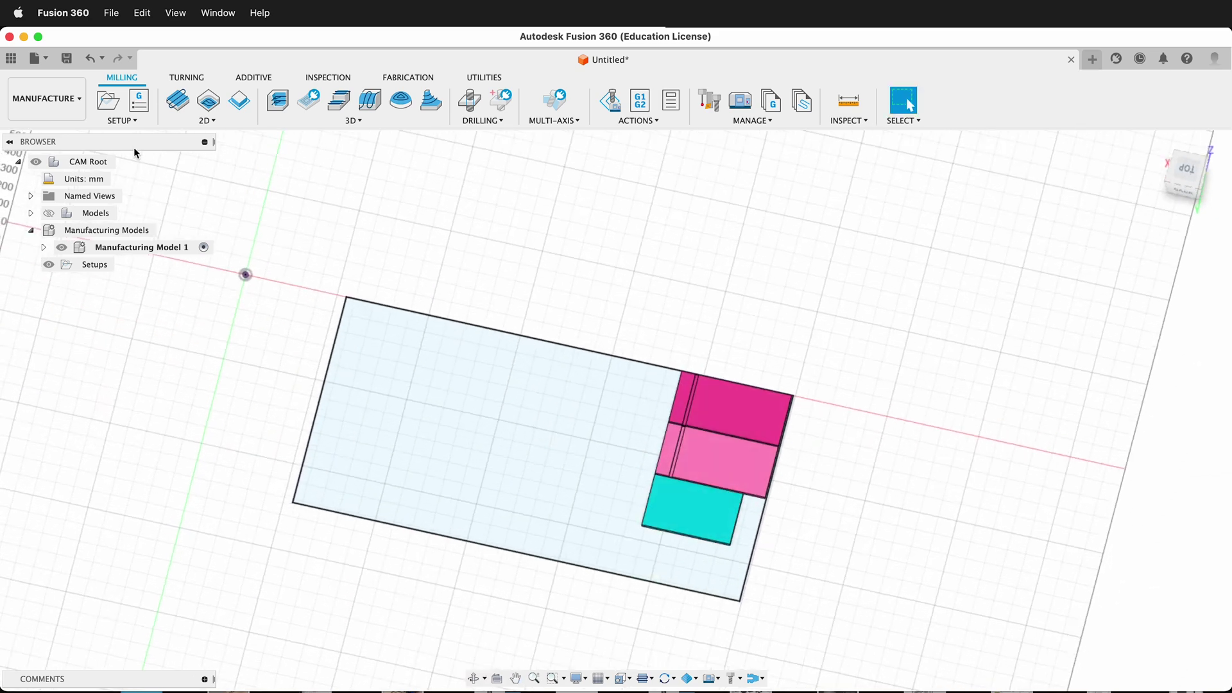
Step: Start a new machining setup
click(132, 123)
click(128, 131)
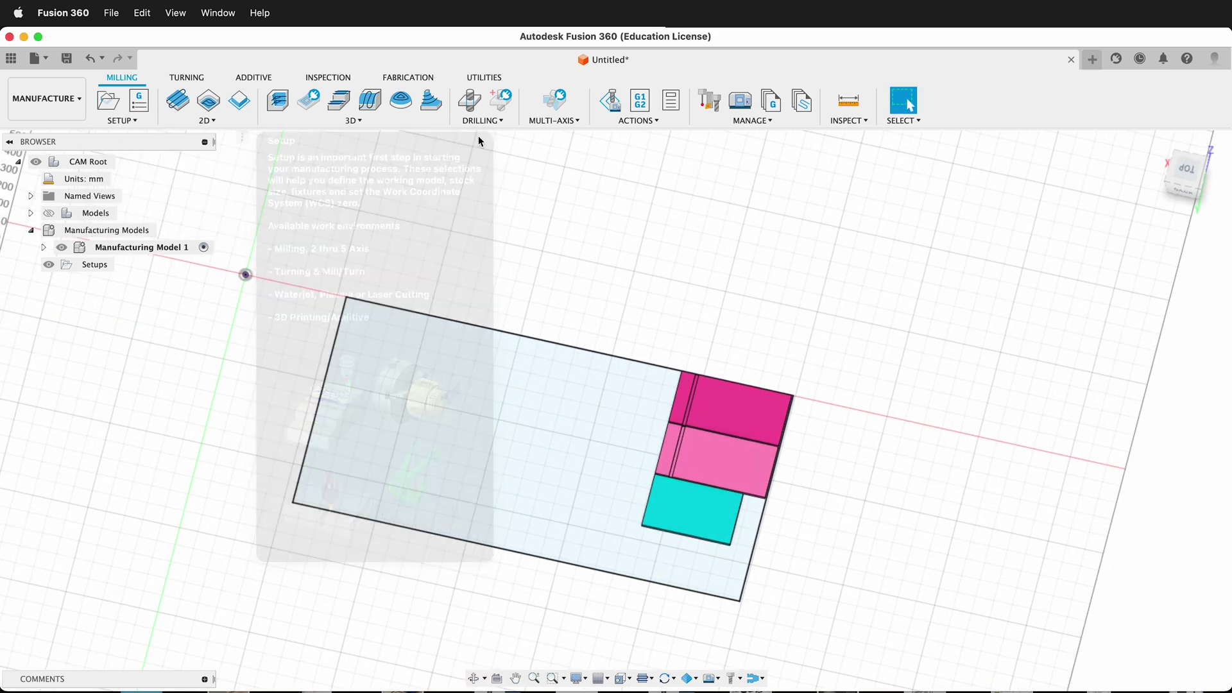
scroll(718, 539, down, 1)
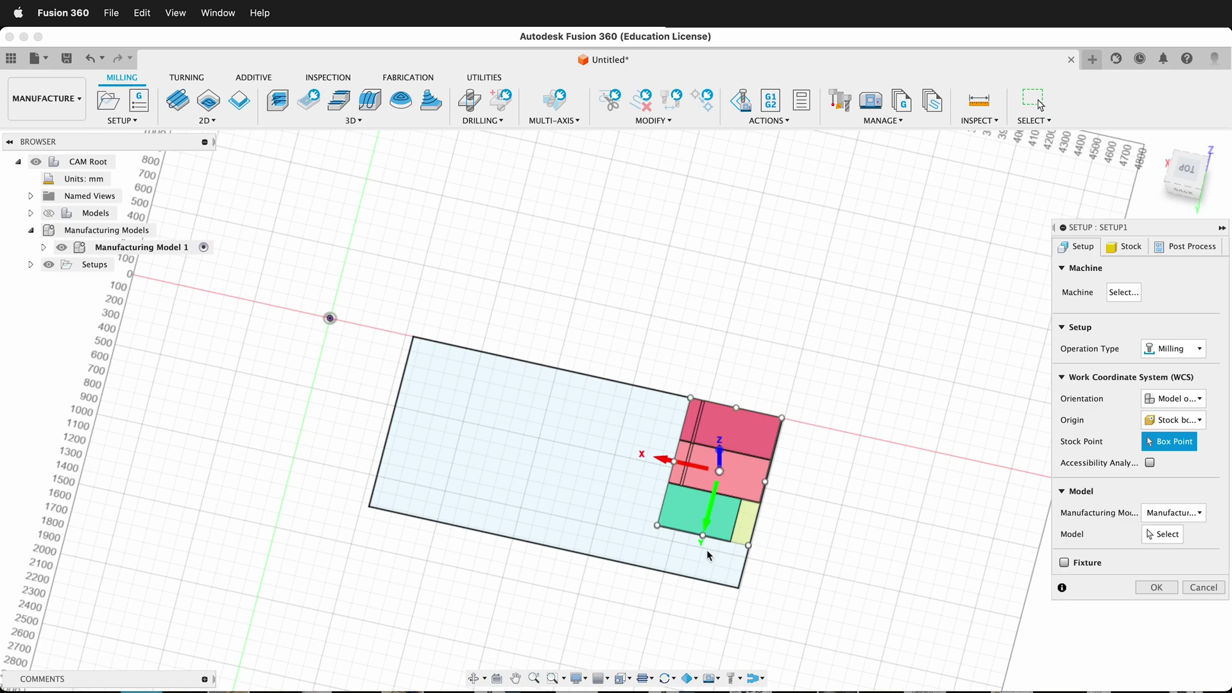
scroll(707, 550, up, 5)
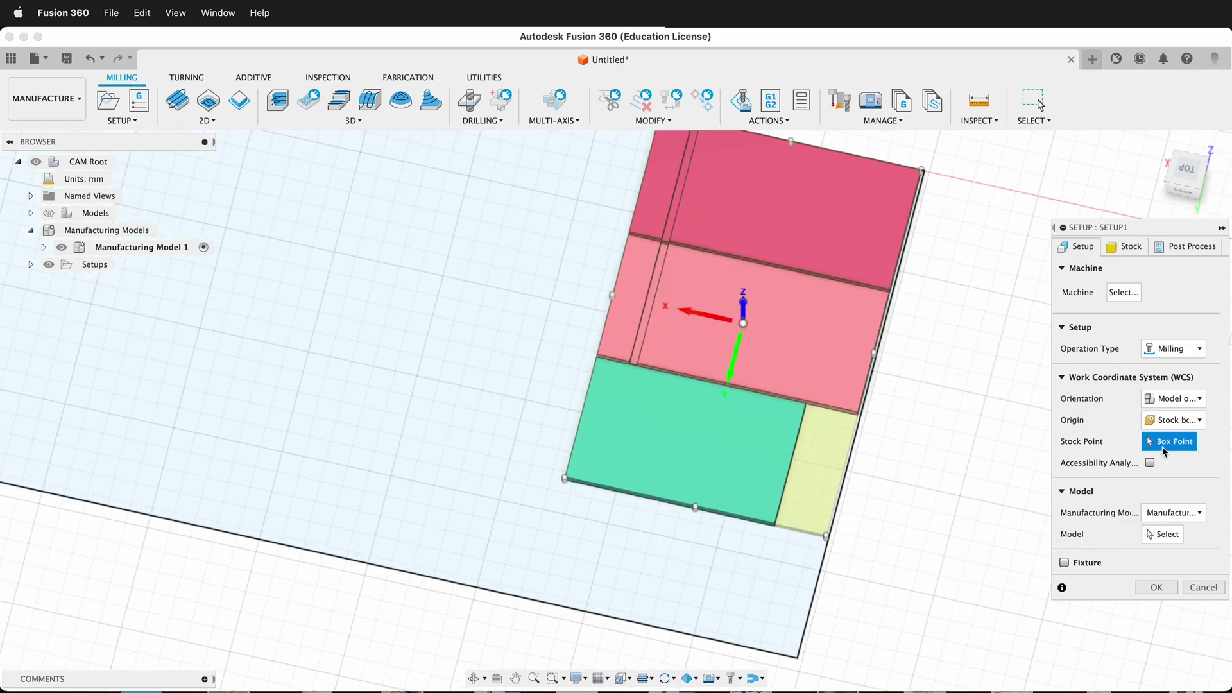
scroll(774, 567, down, 3)
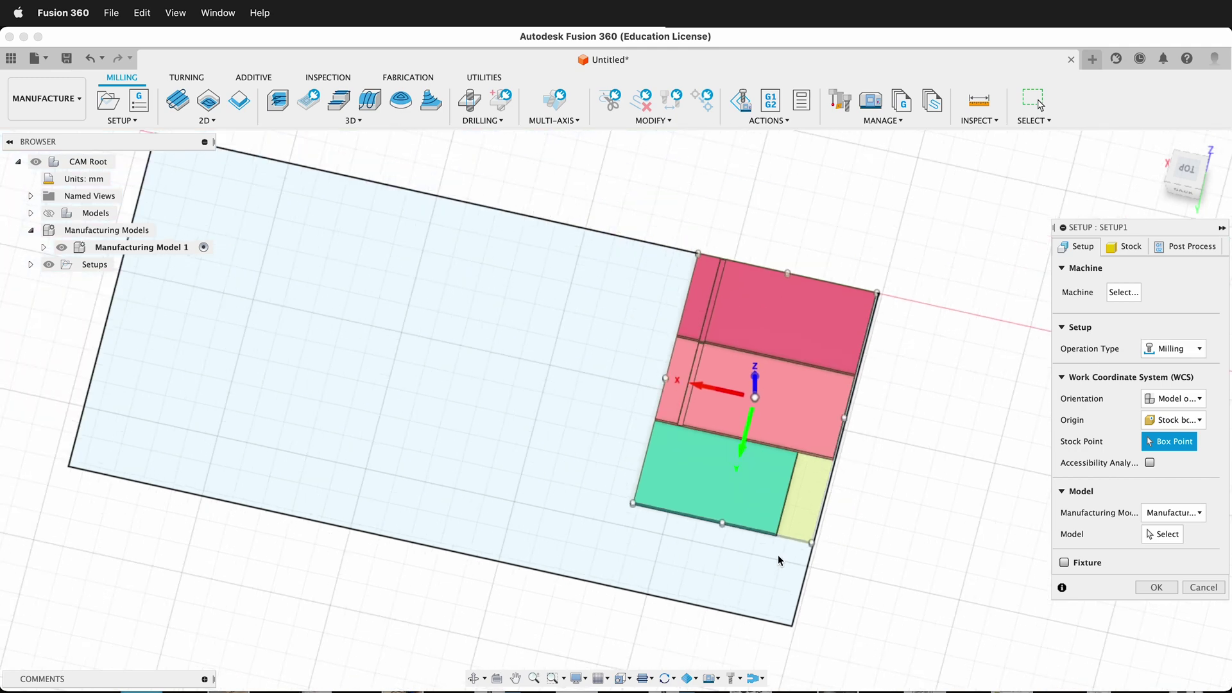
Step: Orient the setup from the parts' top face and edge, with origin at the stock's top corner
click(699, 254)
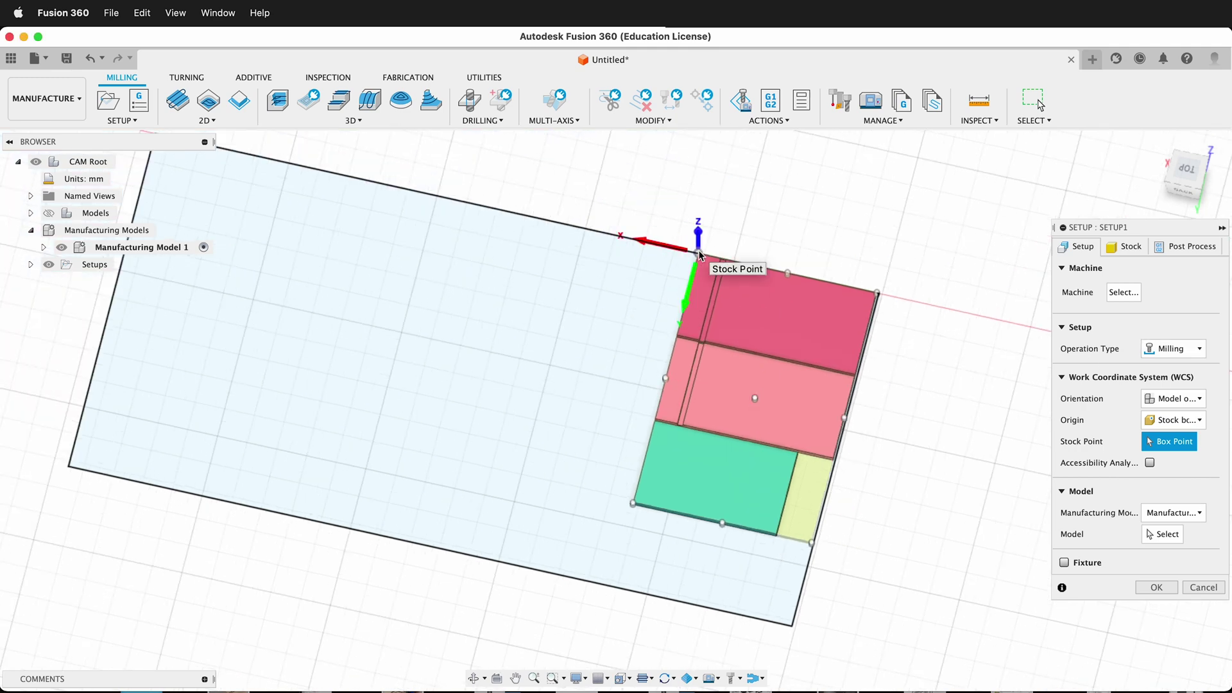
click(1179, 407)
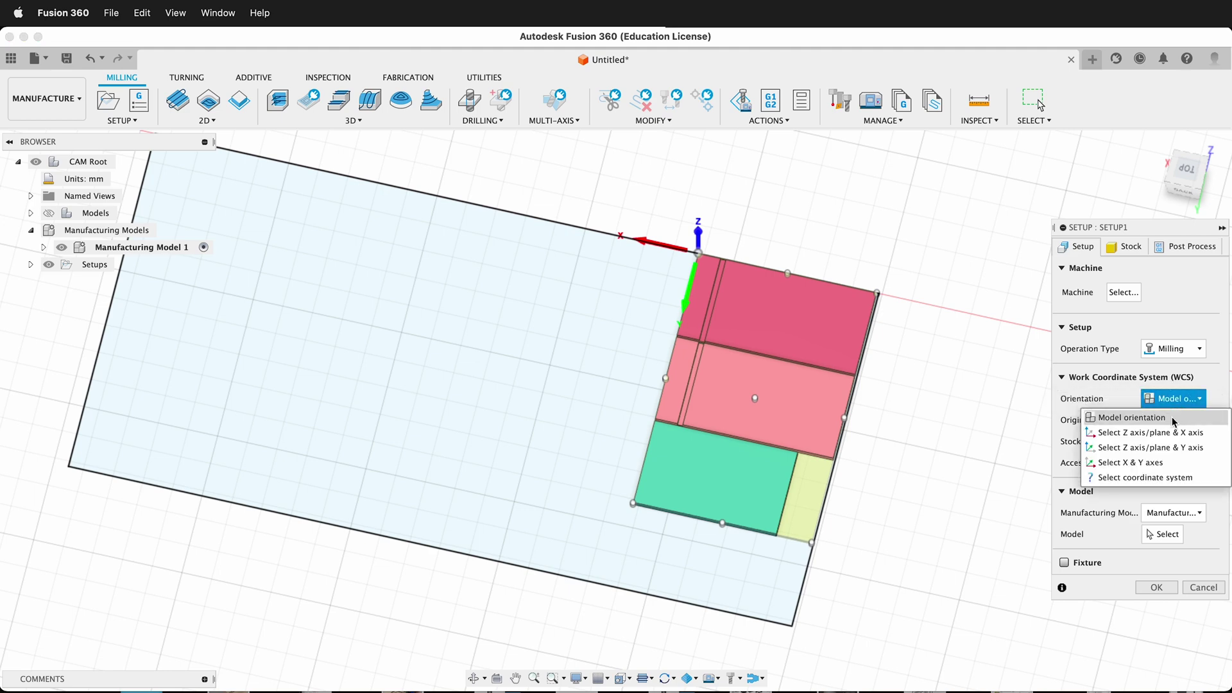
click(1141, 432)
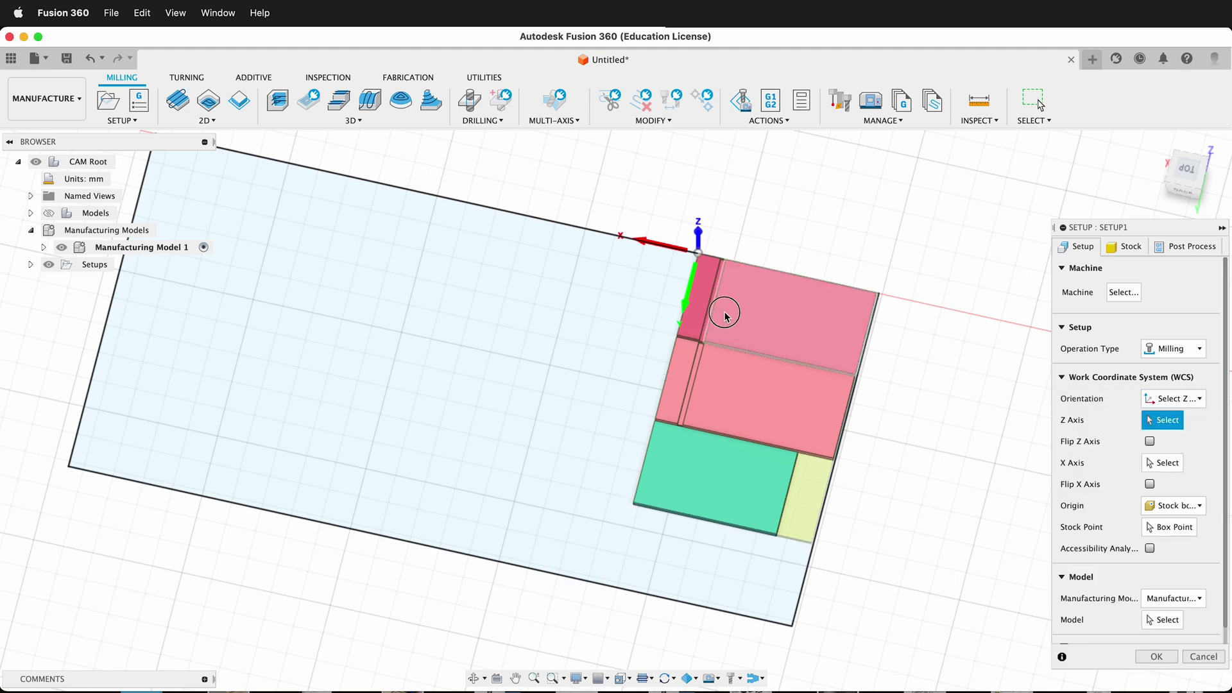
click(718, 313)
click(663, 380)
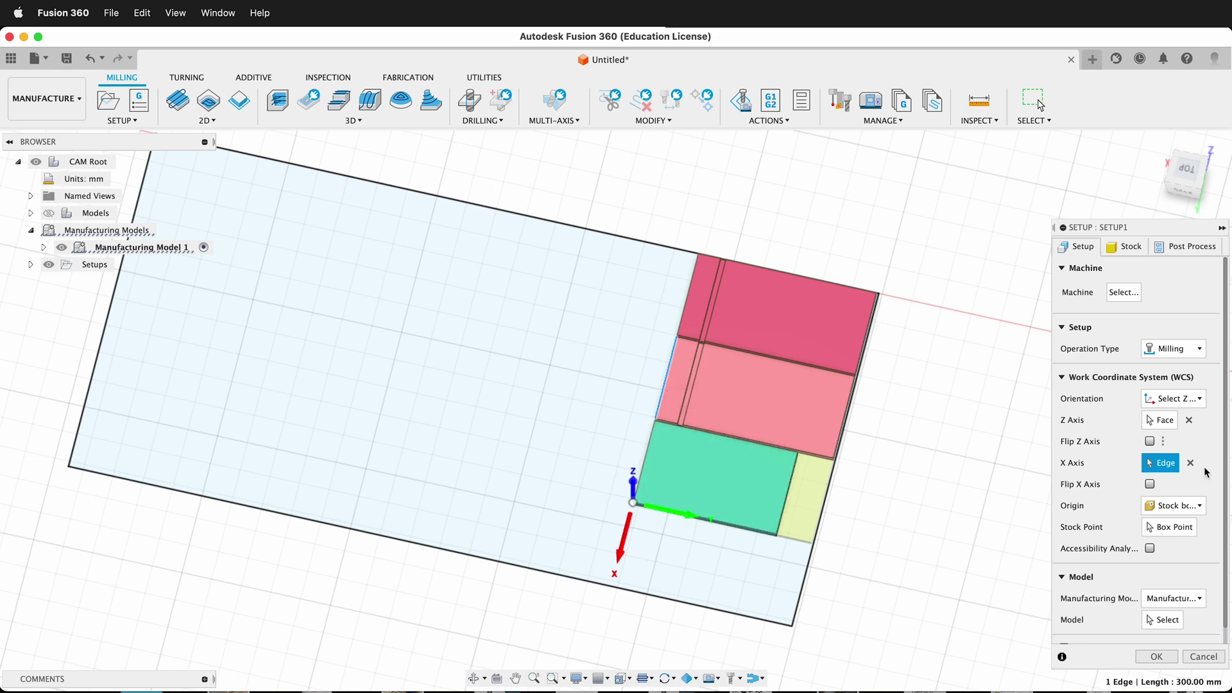
click(1171, 527)
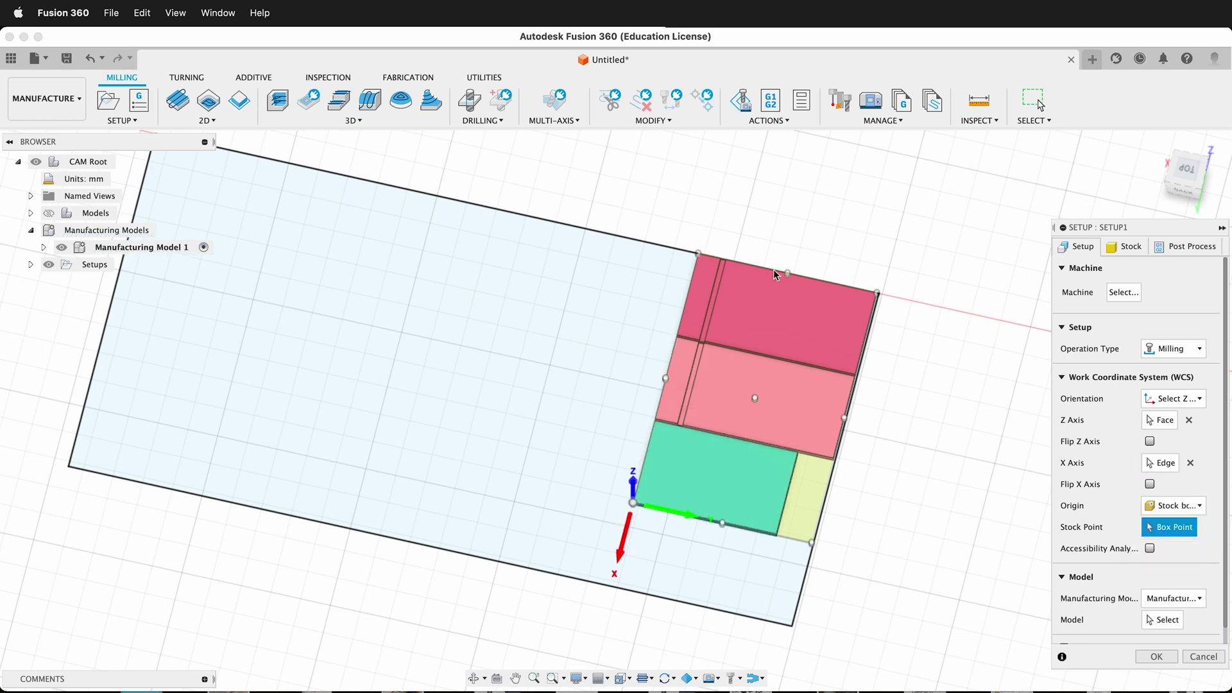
click(699, 253)
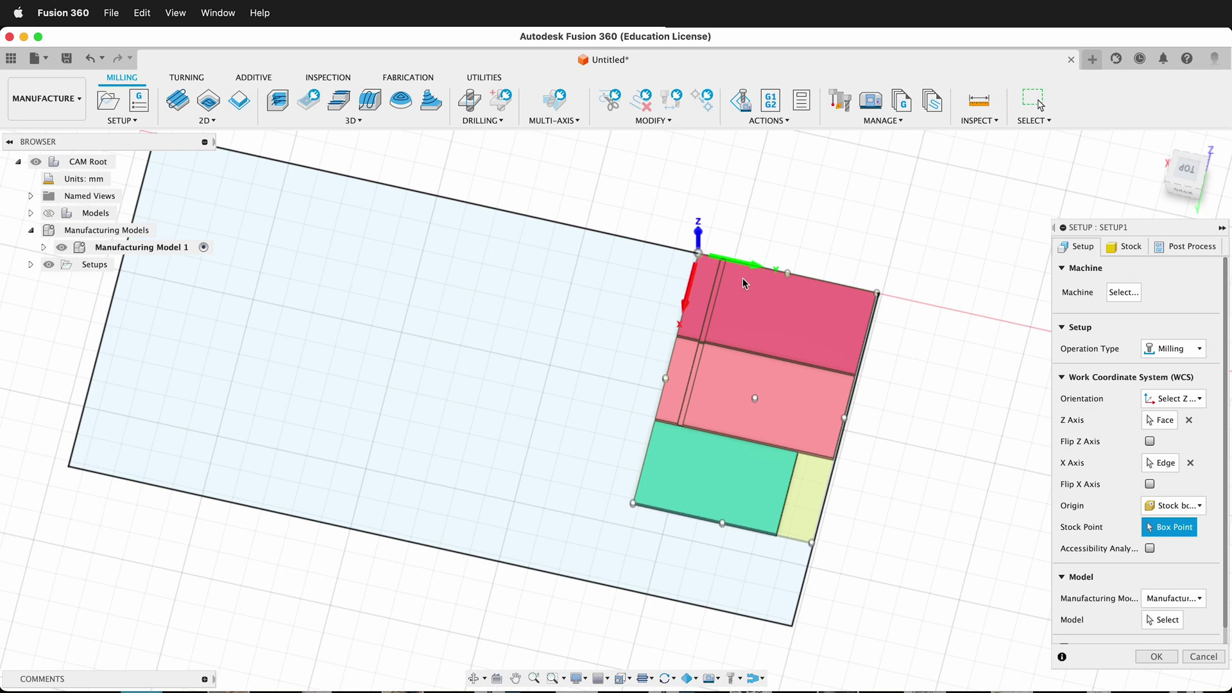
Step: Accept the Relative size box stock with 1 mm side and top offsets
scroll(787, 322, up, 3)
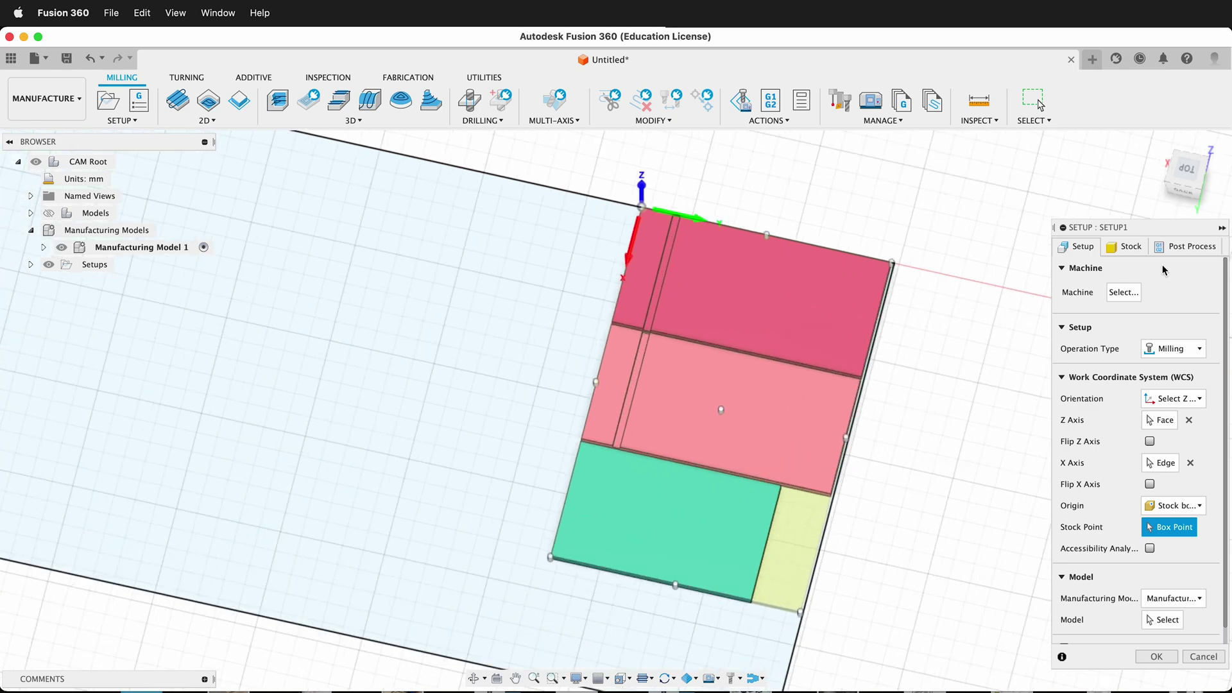
click(1133, 246)
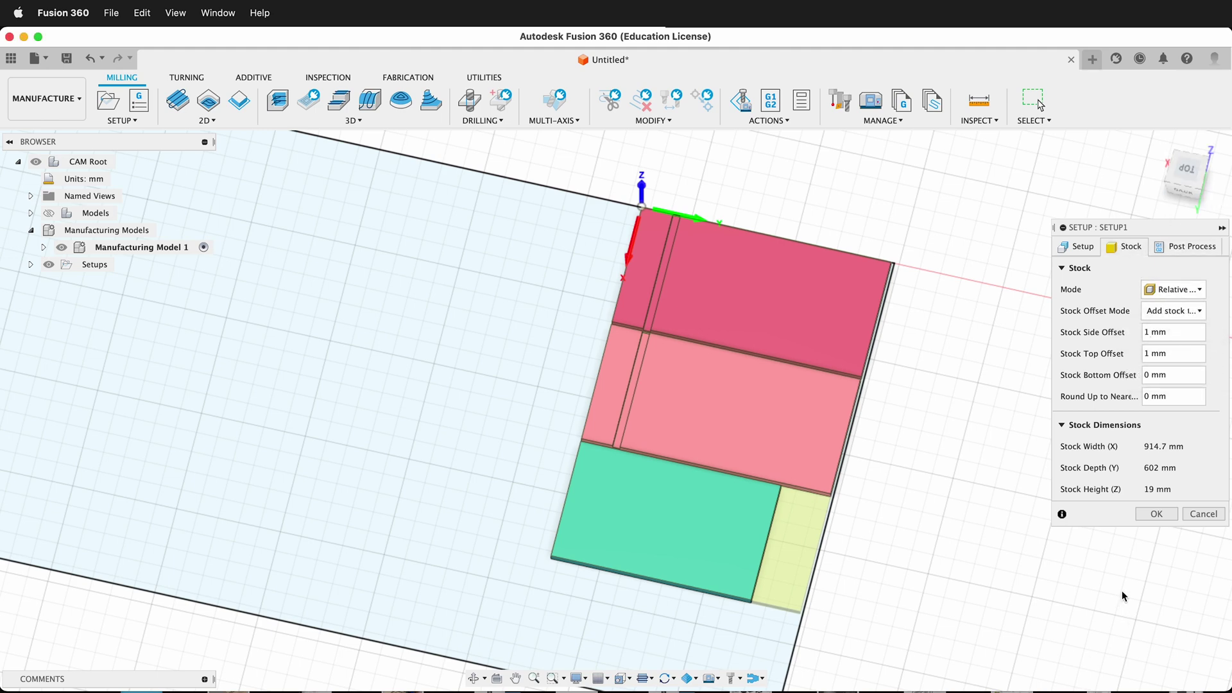
click(1153, 518)
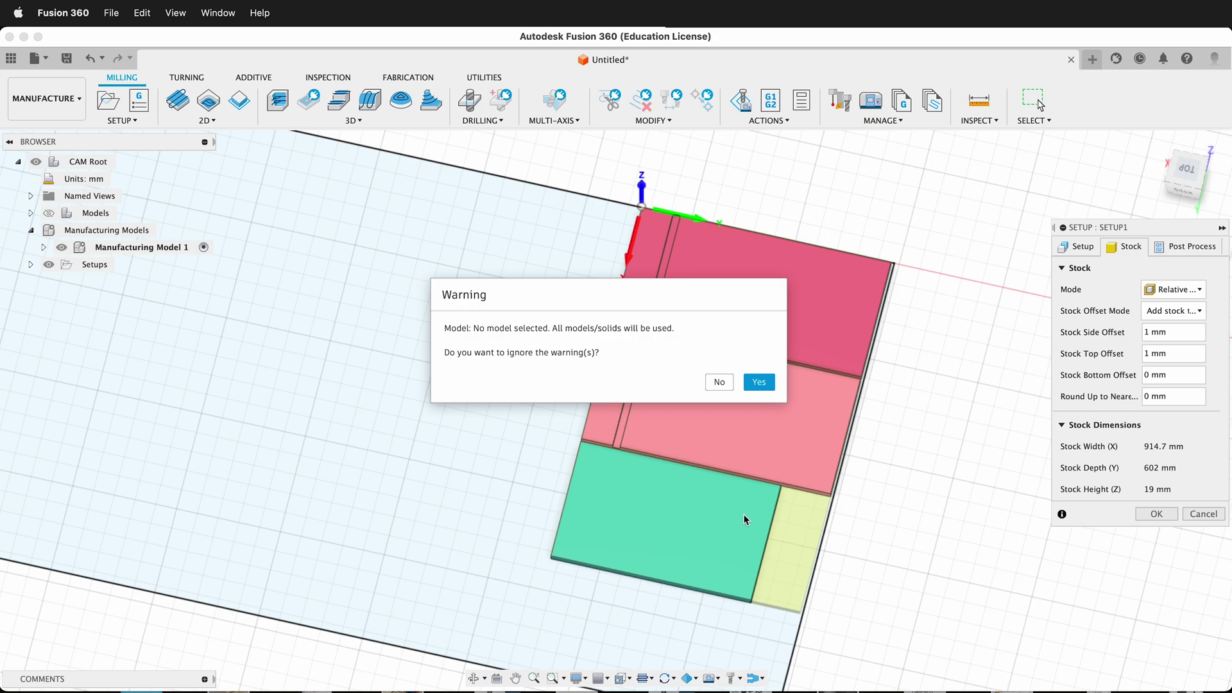
Step: Accept using all models to finish Setup1, then angle the view toward the parts
click(757, 384)
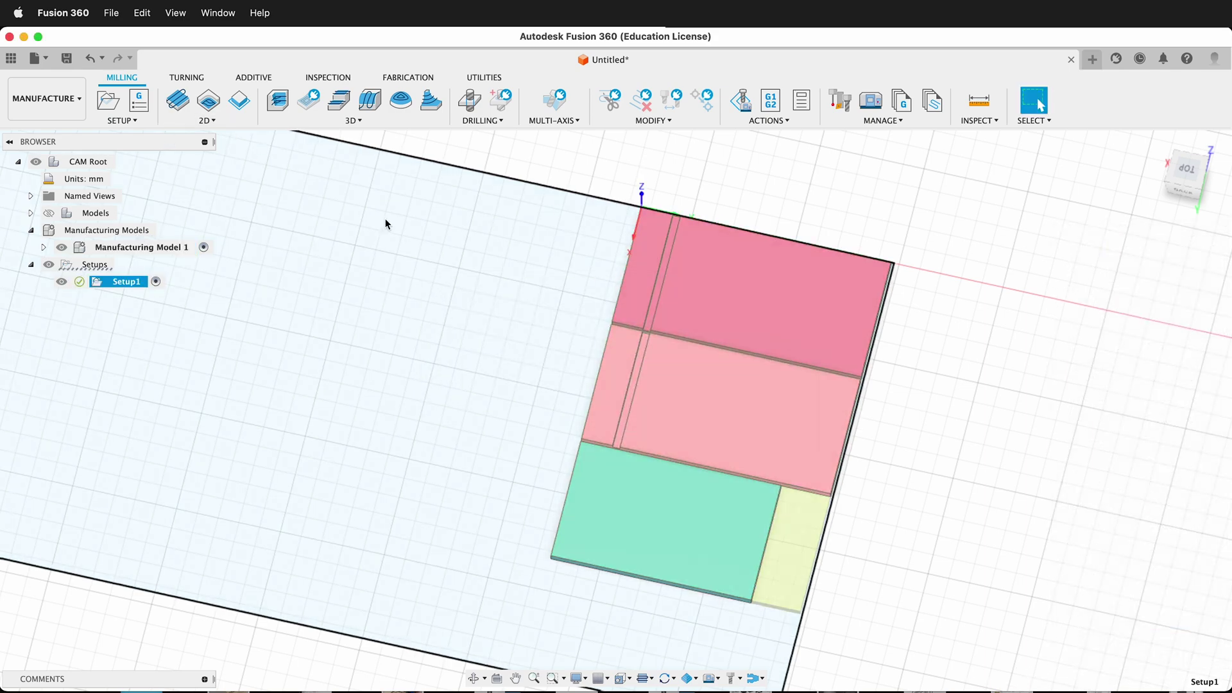
shift+middle_drag(385, 224, 514, 376)
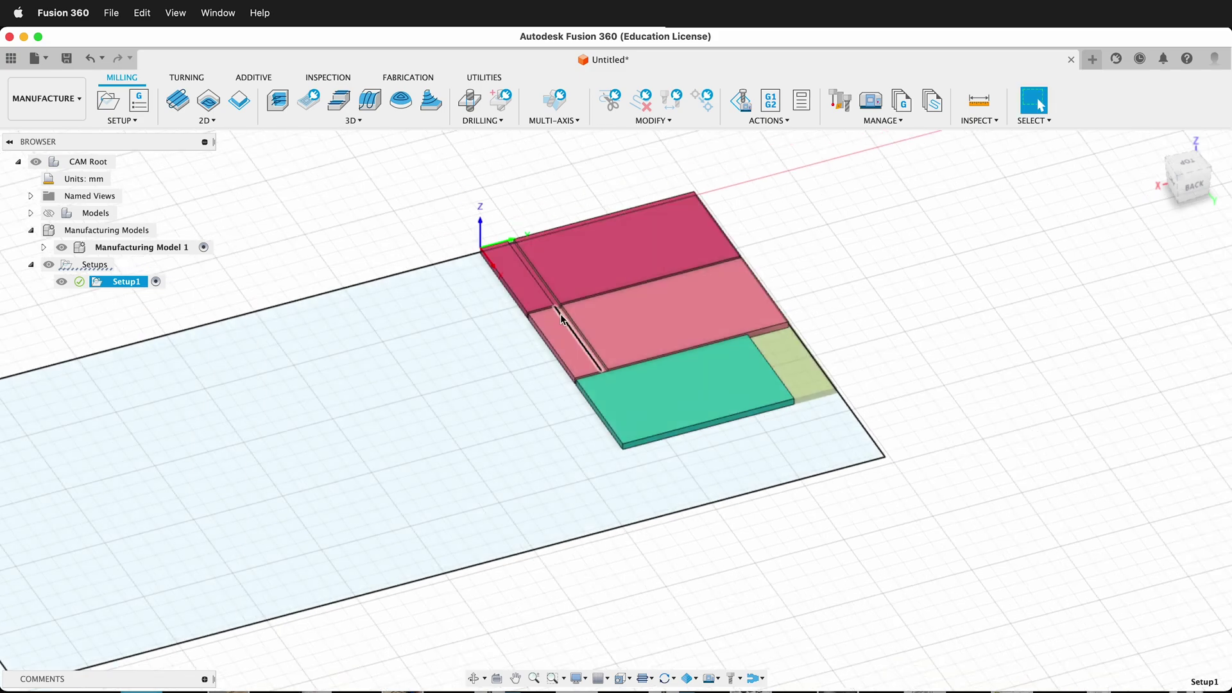
scroll(582, 313, up, 5)
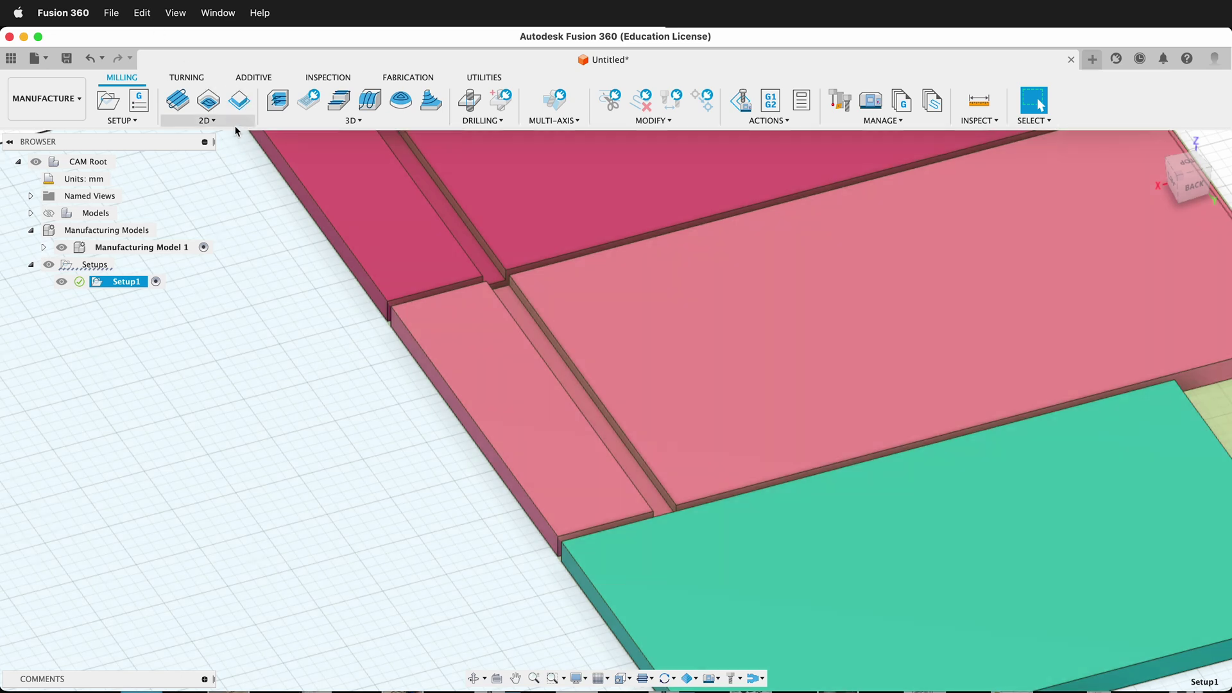
Step: Start a 2D Pocket using the 1/4" Flat Endmill from the cloud tool library
click(224, 121)
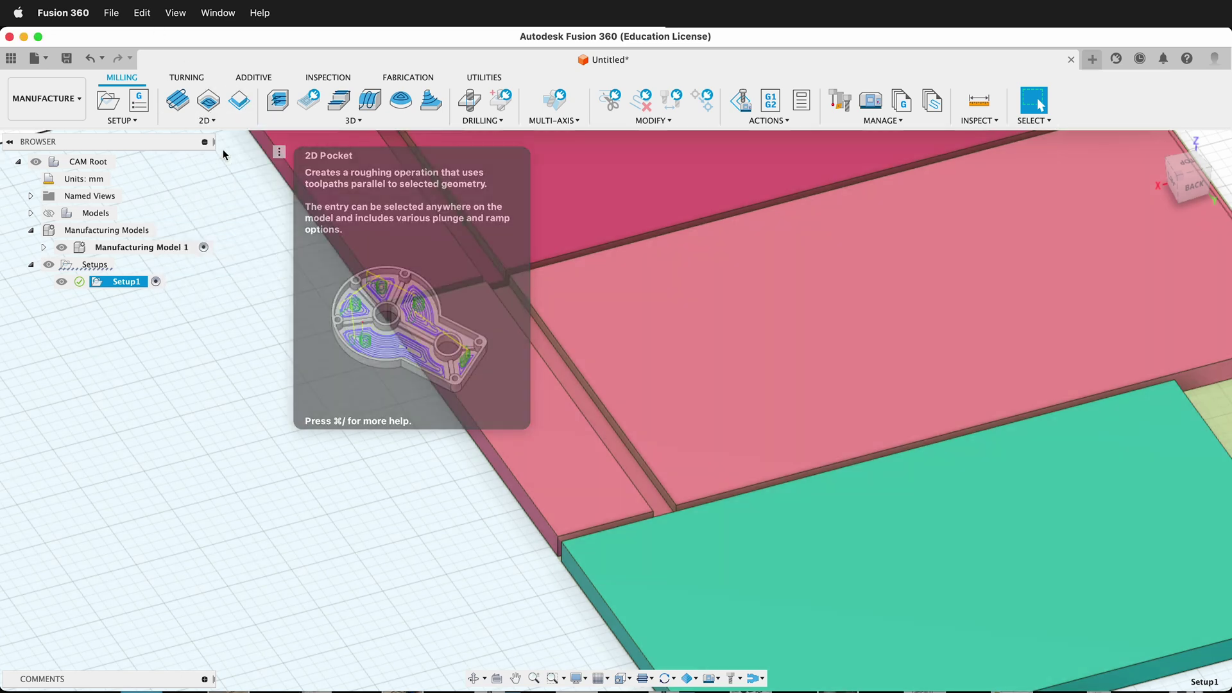
click(222, 149)
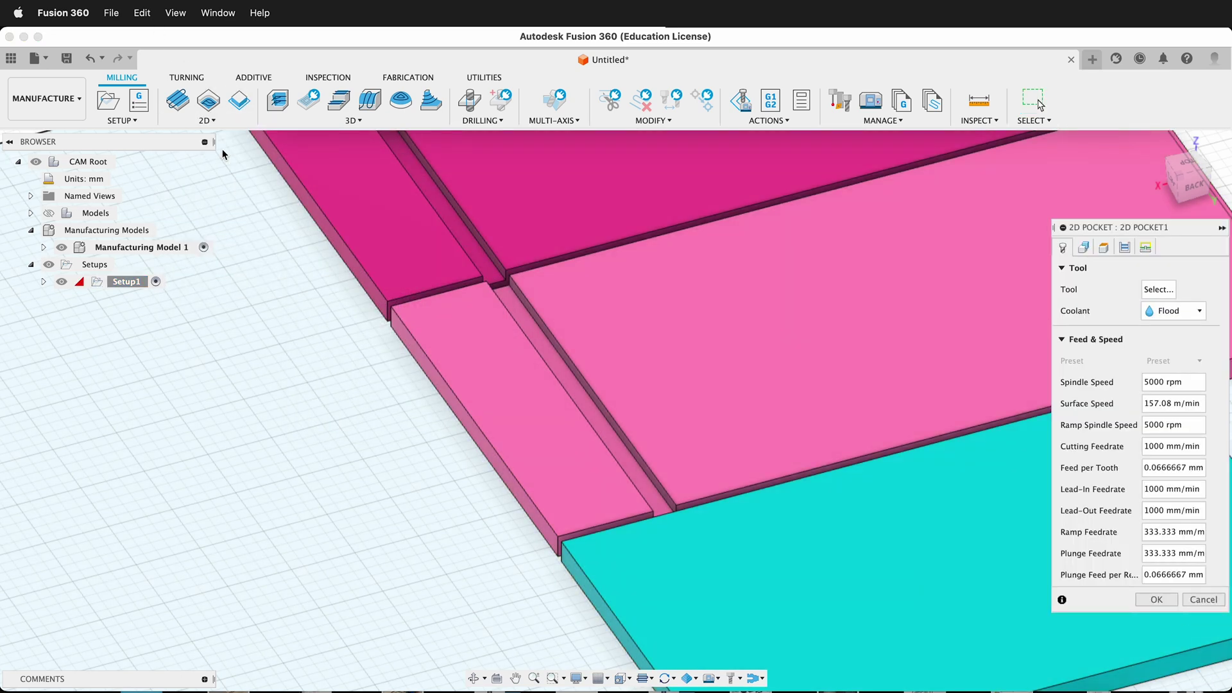
click(1159, 289)
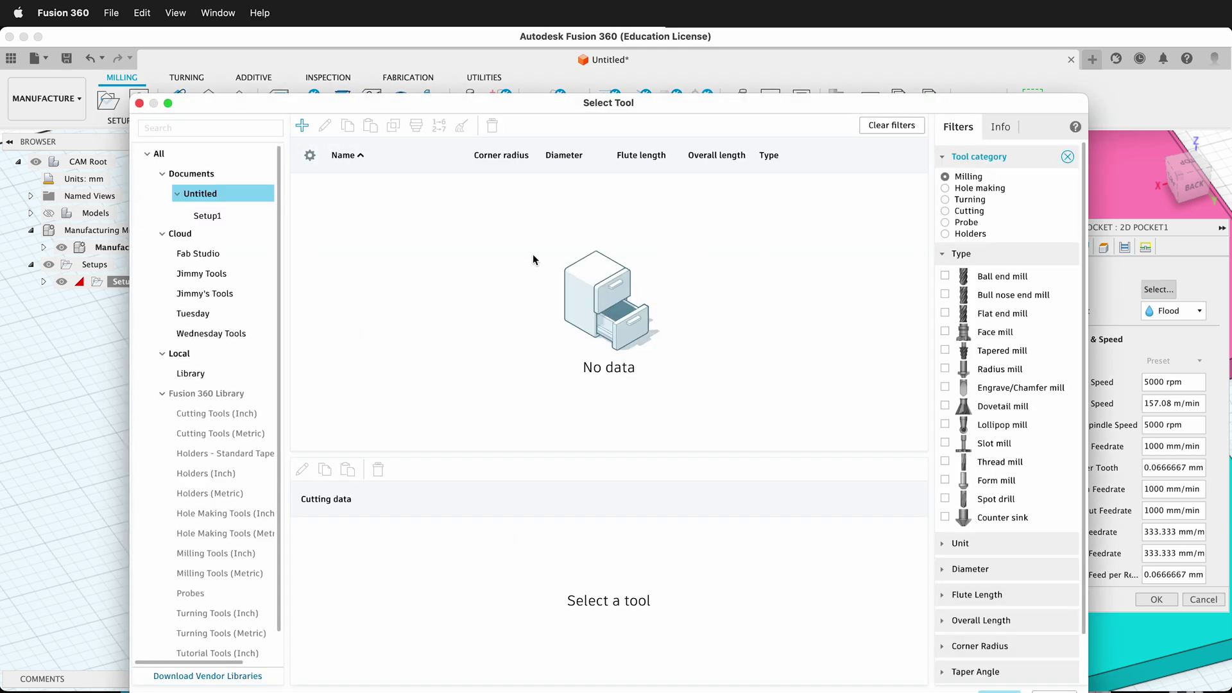
click(206, 274)
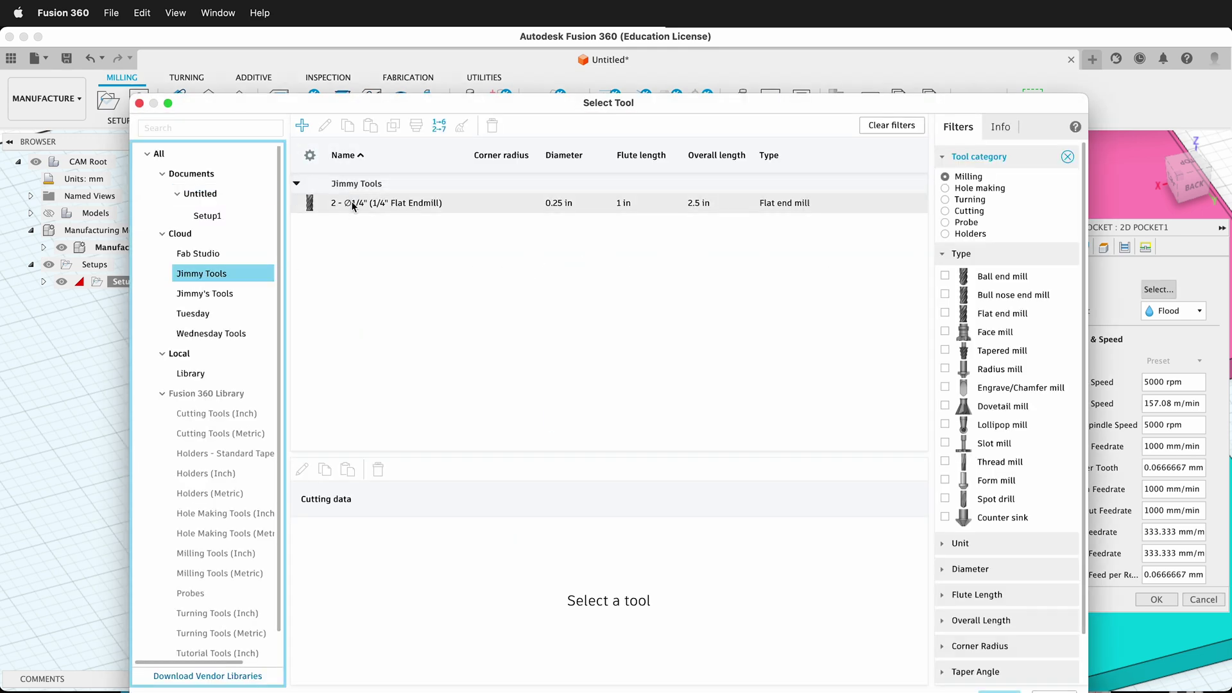
click(352, 207)
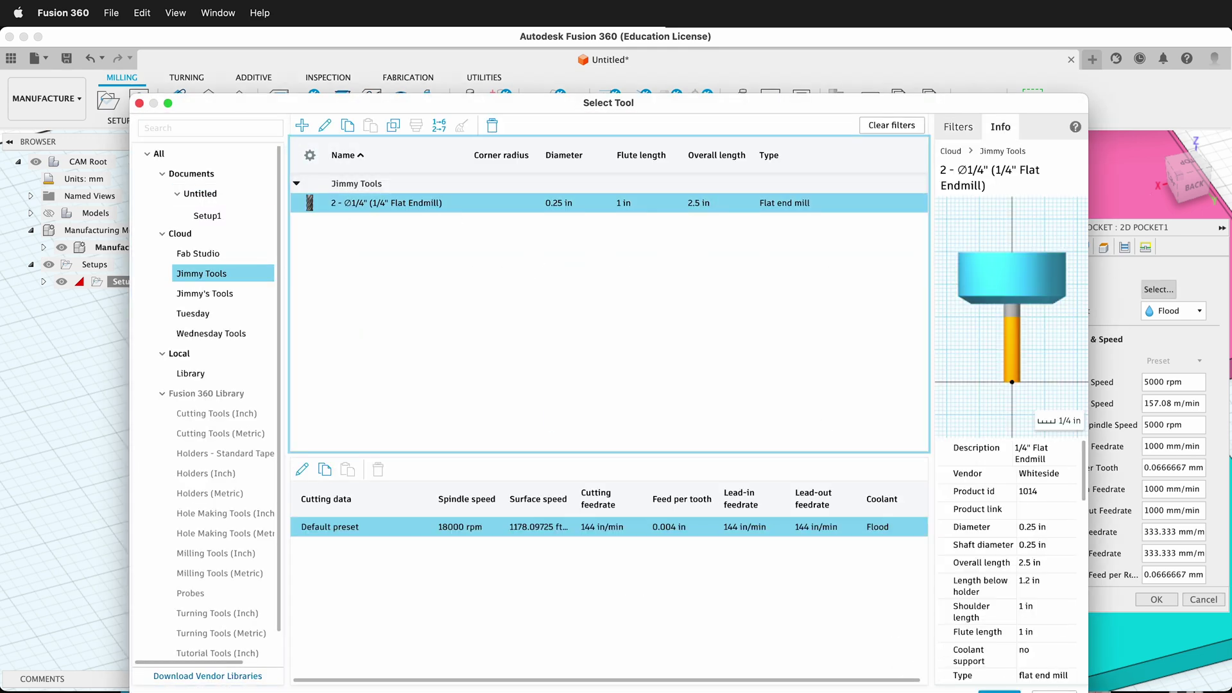
click(999, 691)
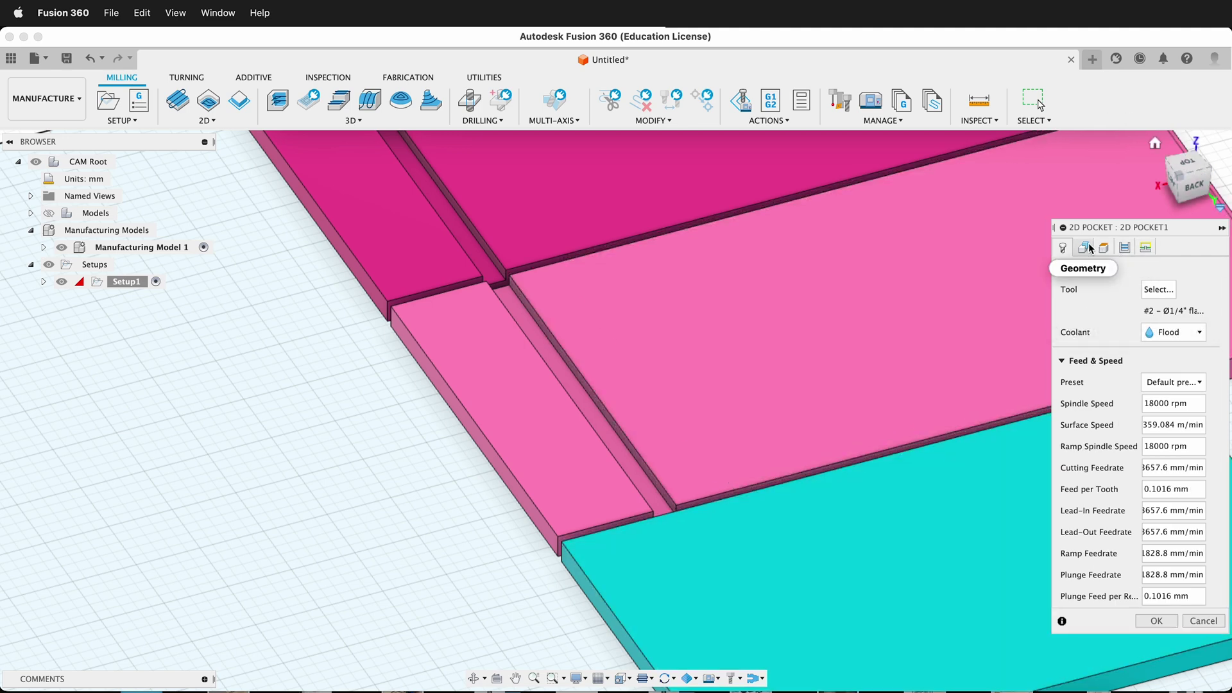
Step: Select the dado slot face as pocket geometry and set radial stock to leave to -tolerance
click(1085, 248)
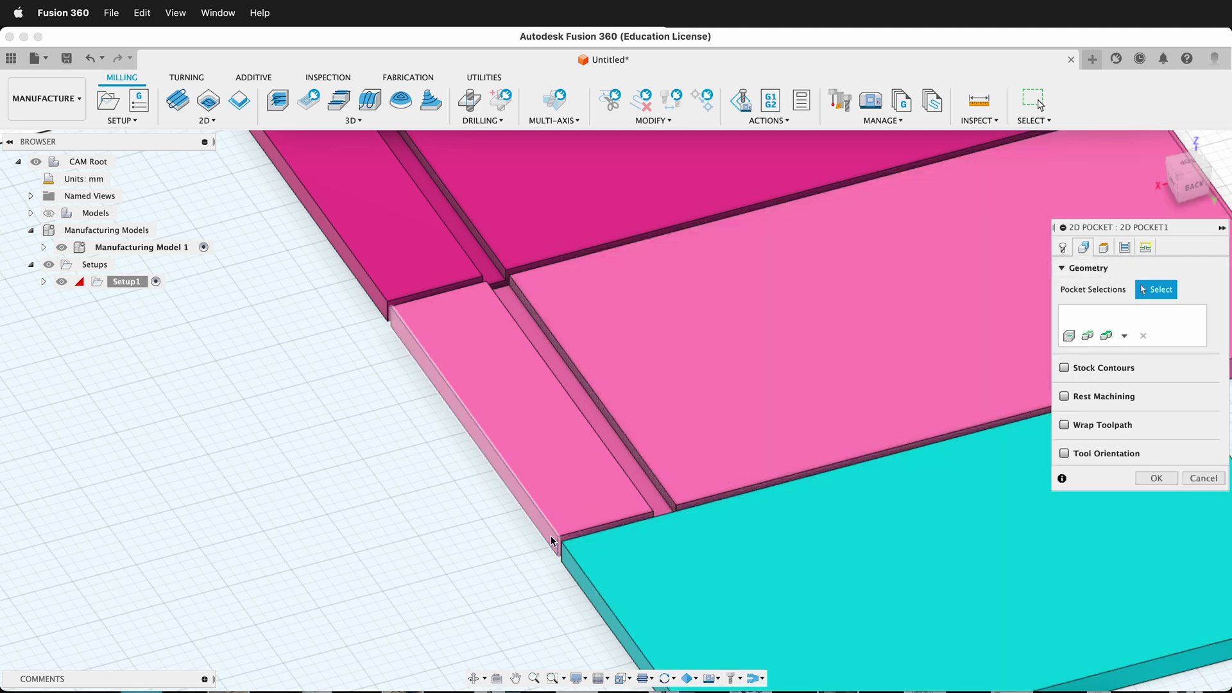
click(661, 503)
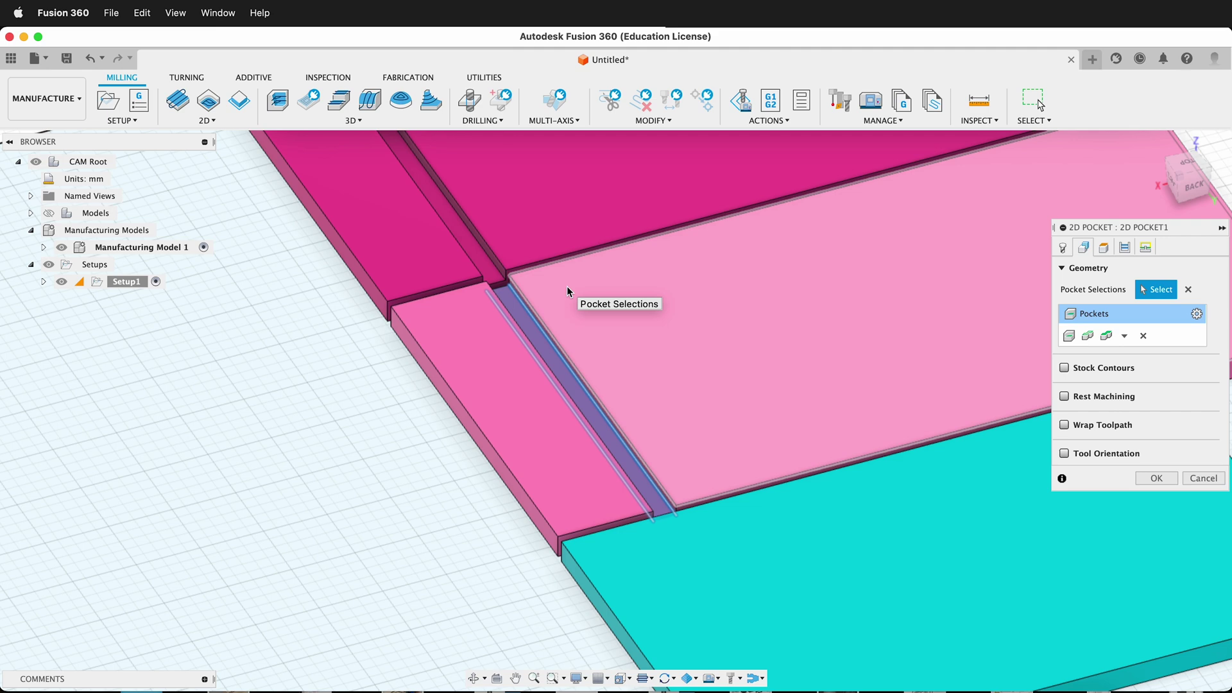
click(1124, 249)
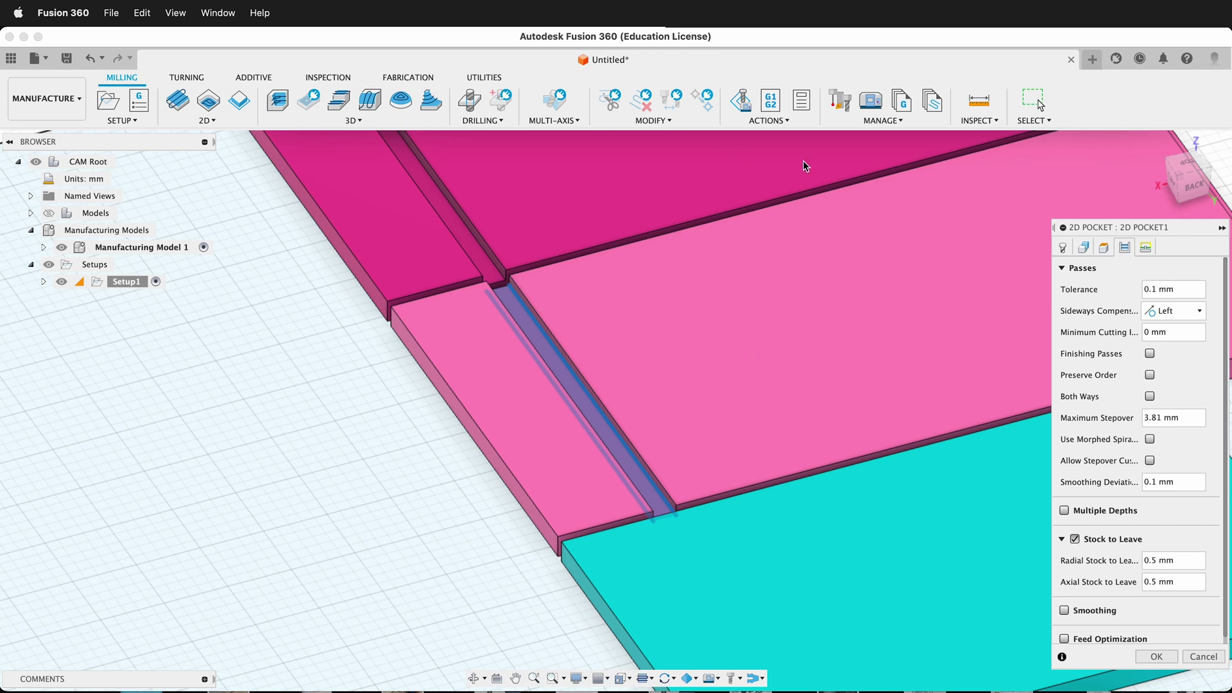
drag(1149, 229, 929, 113)
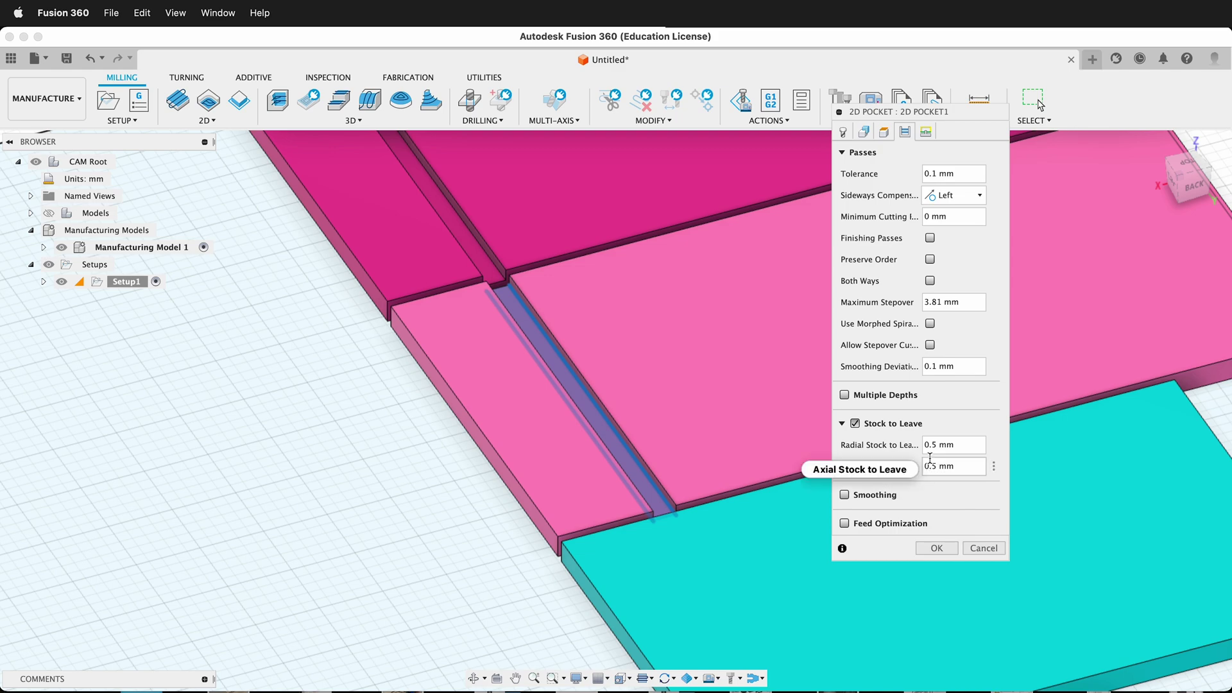
mouse_move(930, 459)
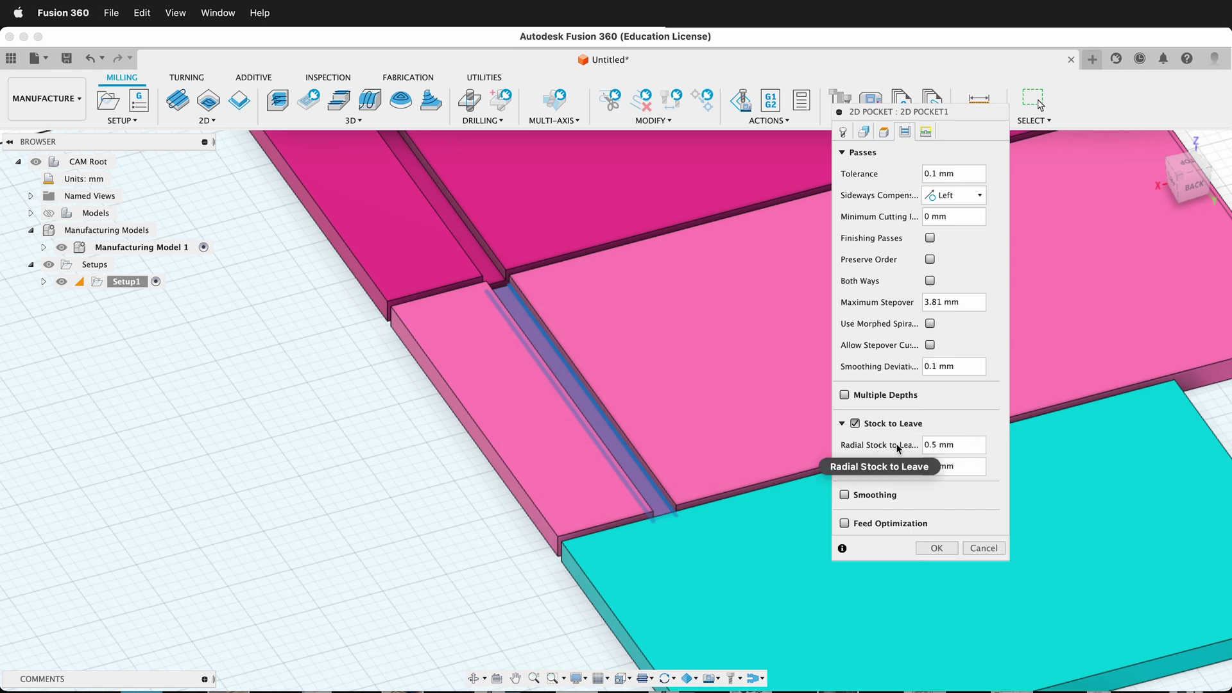
click(962, 445)
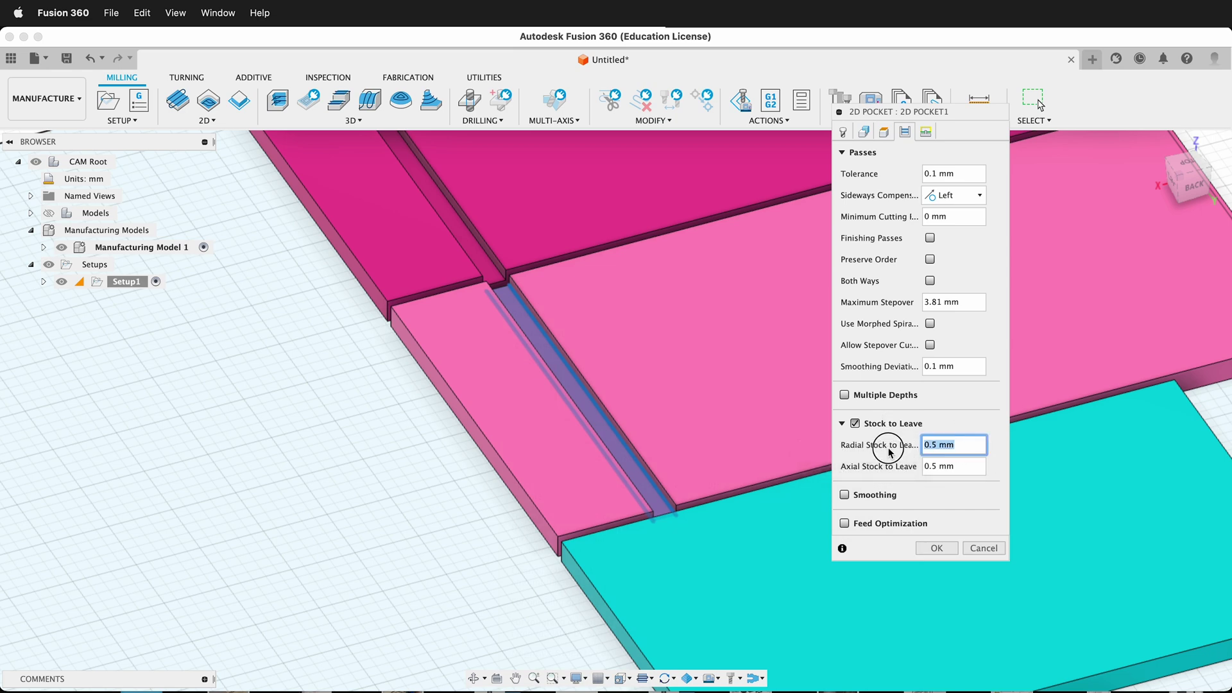
text(-tolerance)
key(Return)
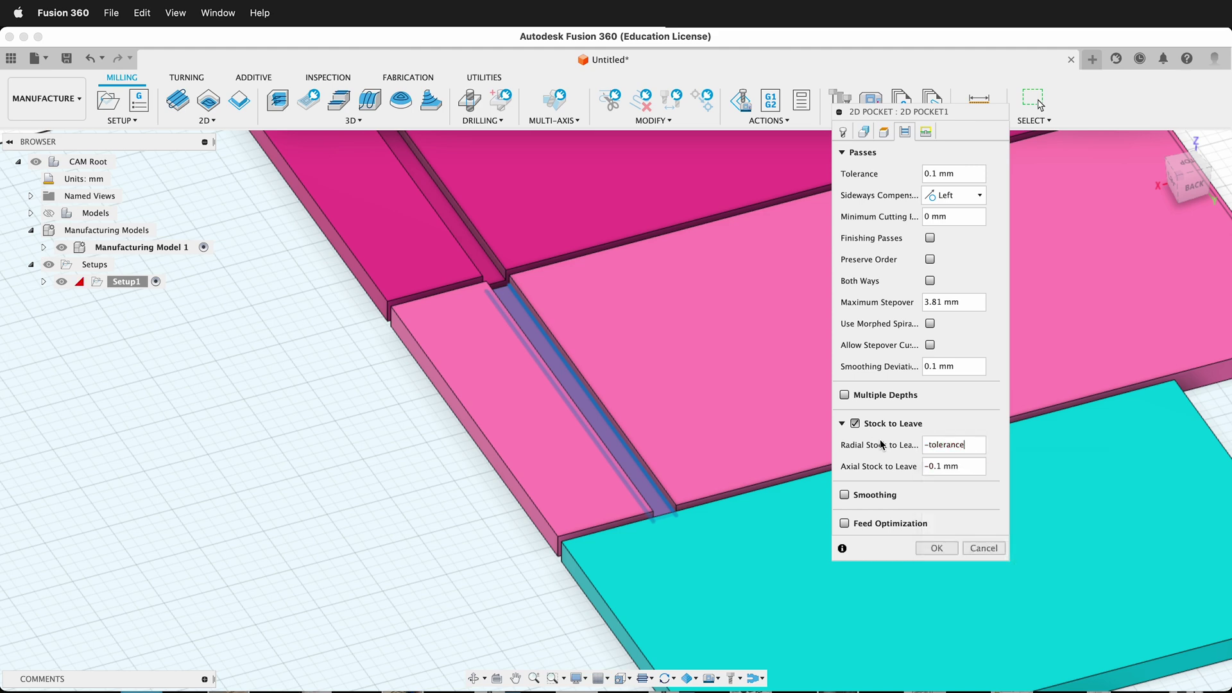
Step: Set the axial stock to leave to -tolerance as well
click(963, 503)
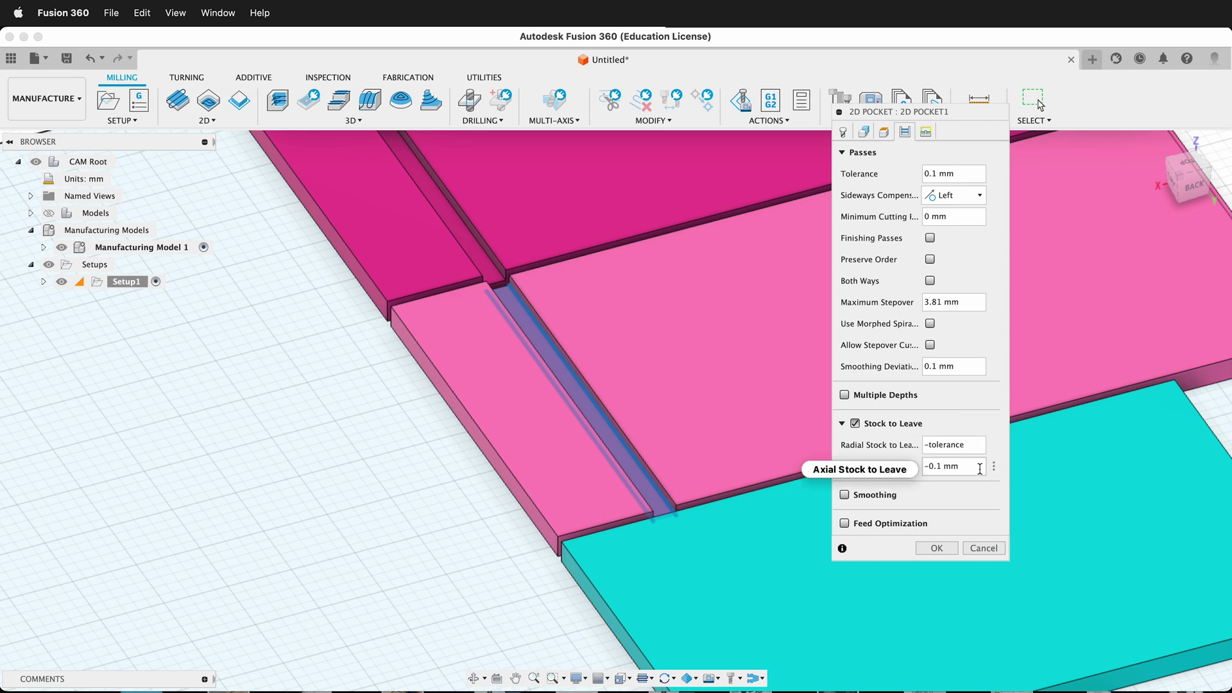
click(891, 466)
text(tol)
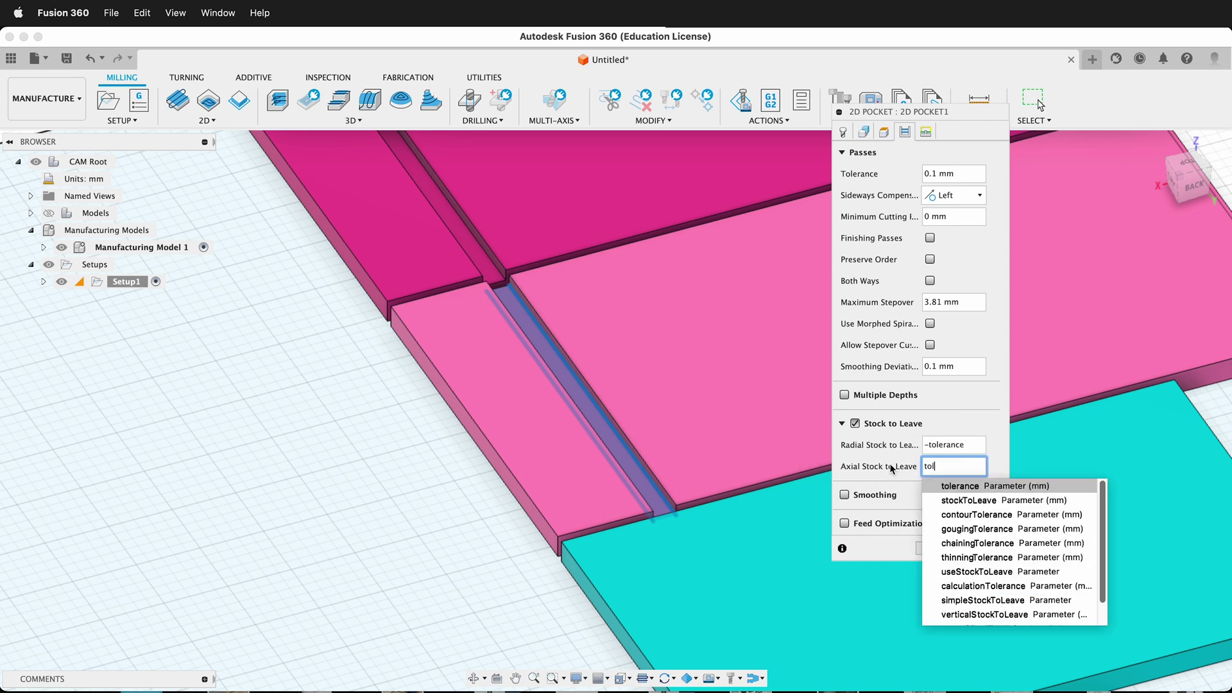
key(Return)
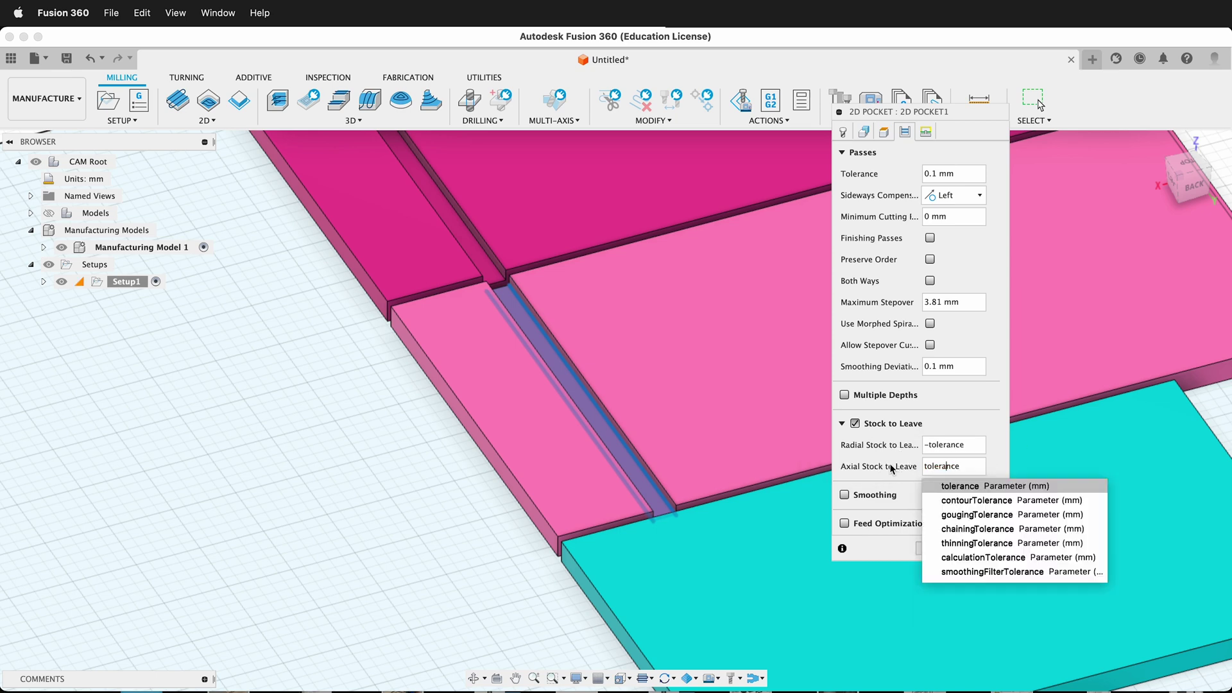
key(Return)
key(Home)
text(-)
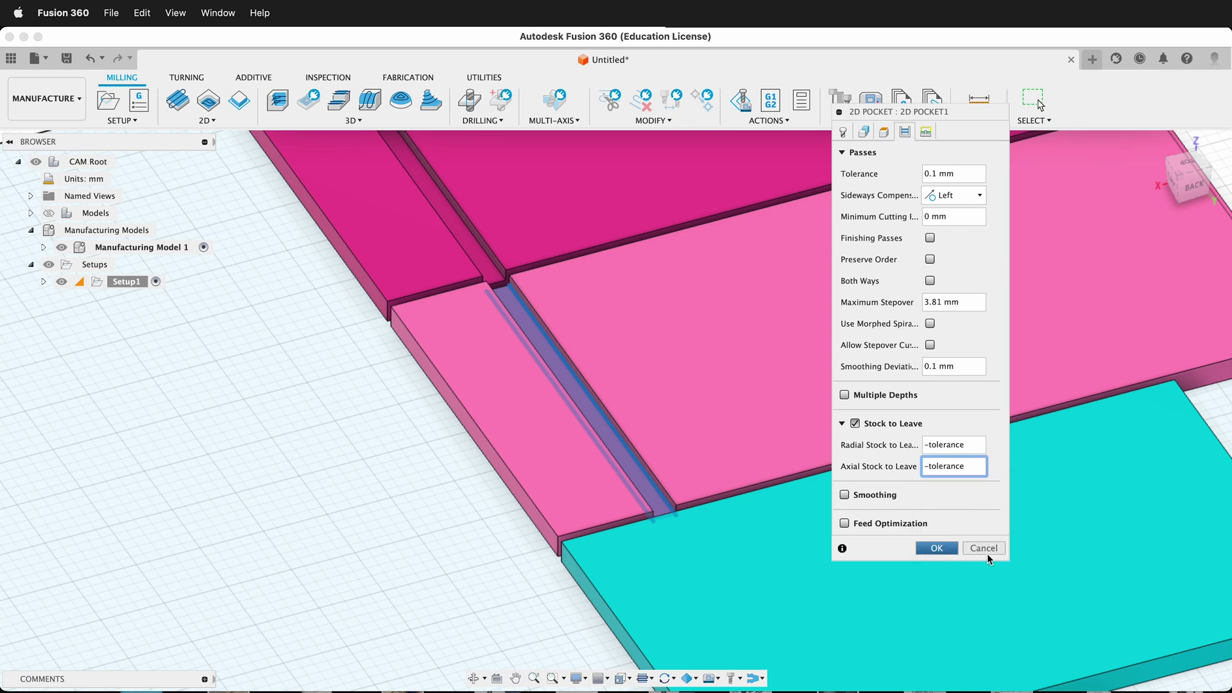
Step: Create 2D Pocket1, zoom in to inspect its toolpath at the slot end, then zoom out to the full stock
click(951, 549)
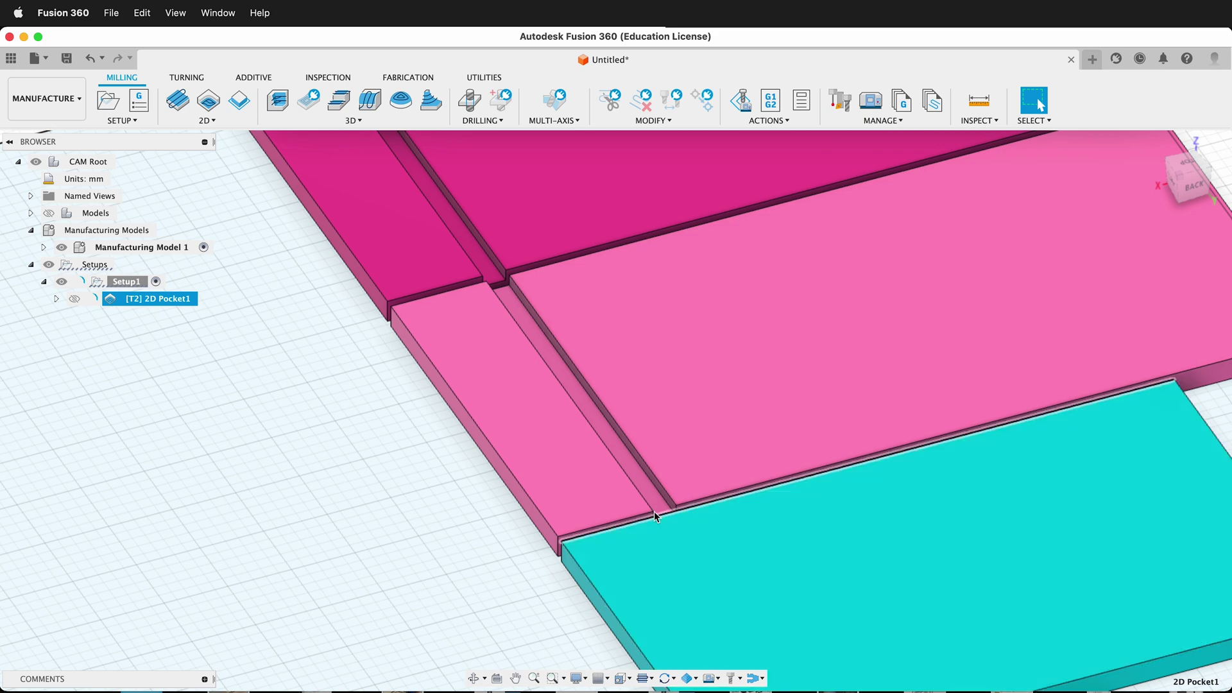
scroll(642, 480, up, 10)
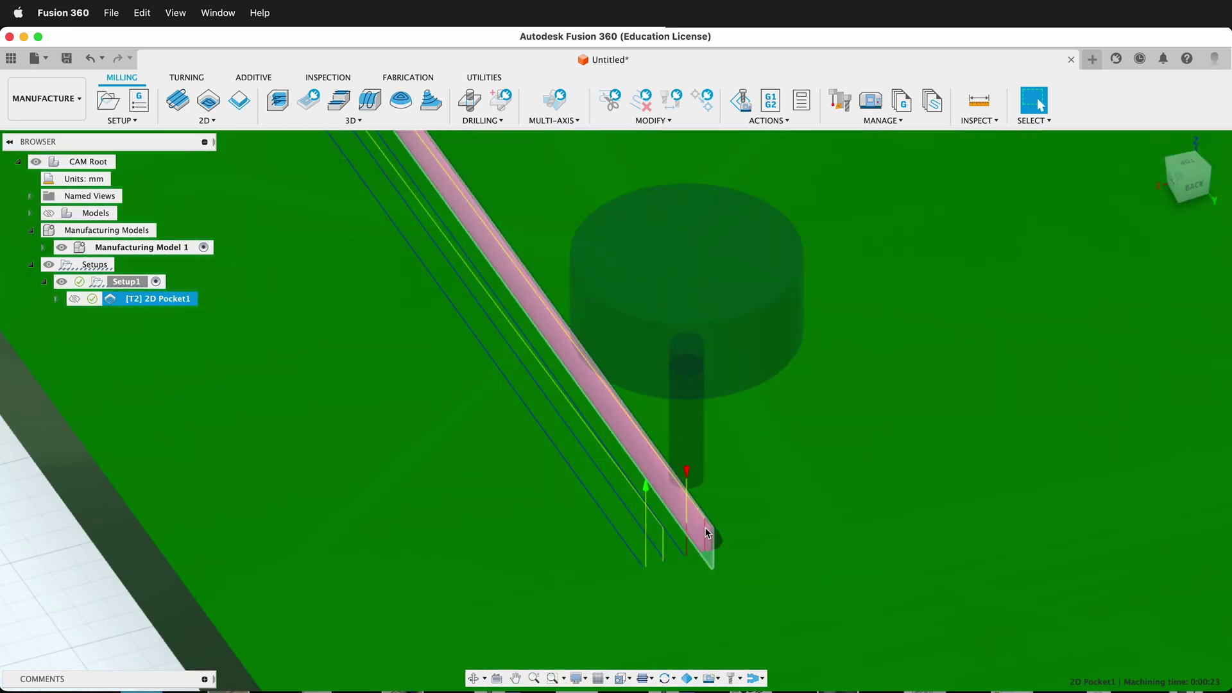
scroll(706, 534, up, 8)
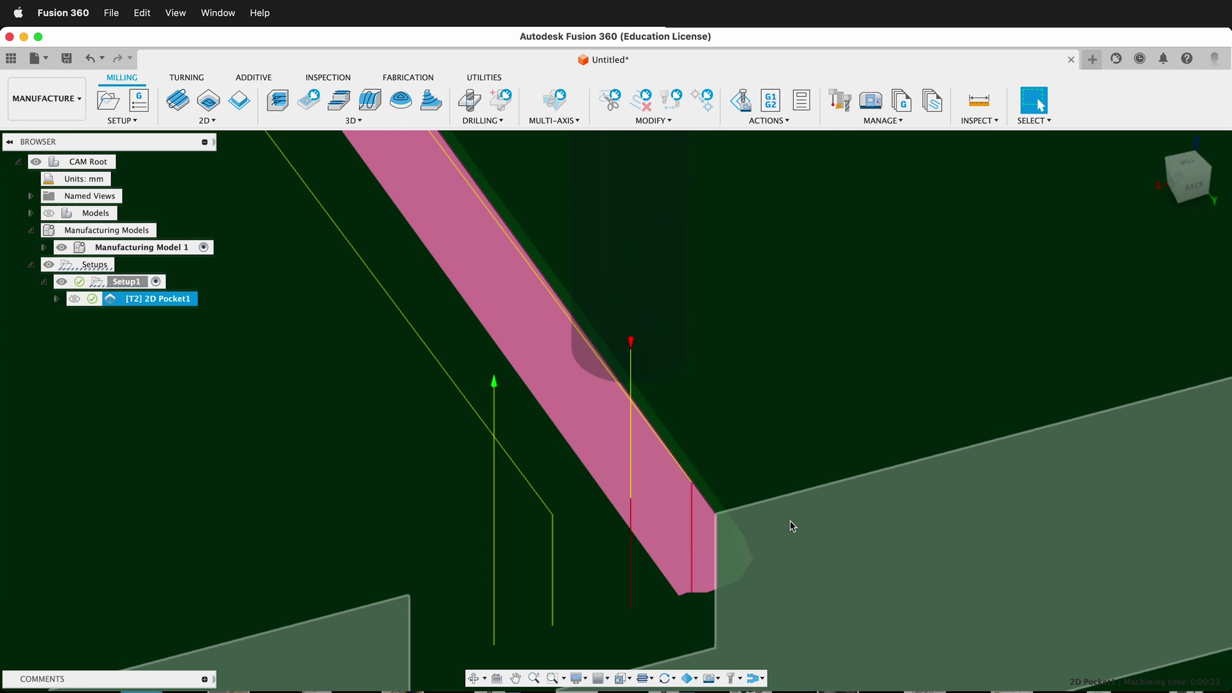
scroll(592, 370, down, 10)
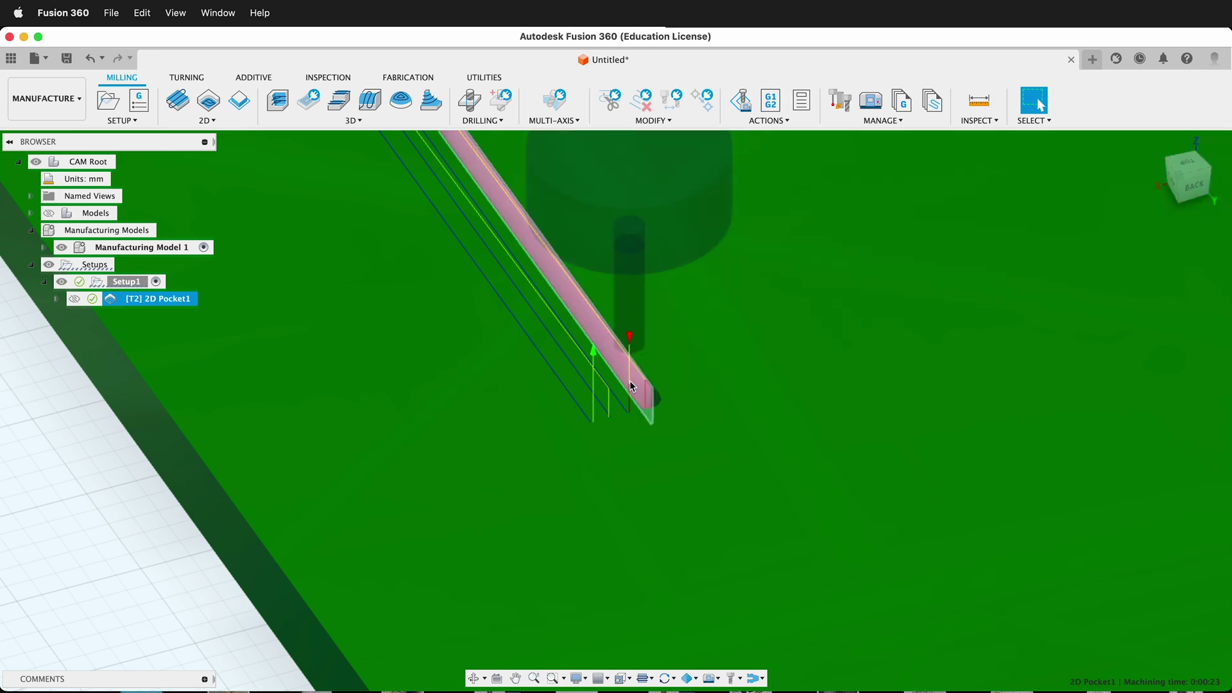
scroll(632, 385, down, 5)
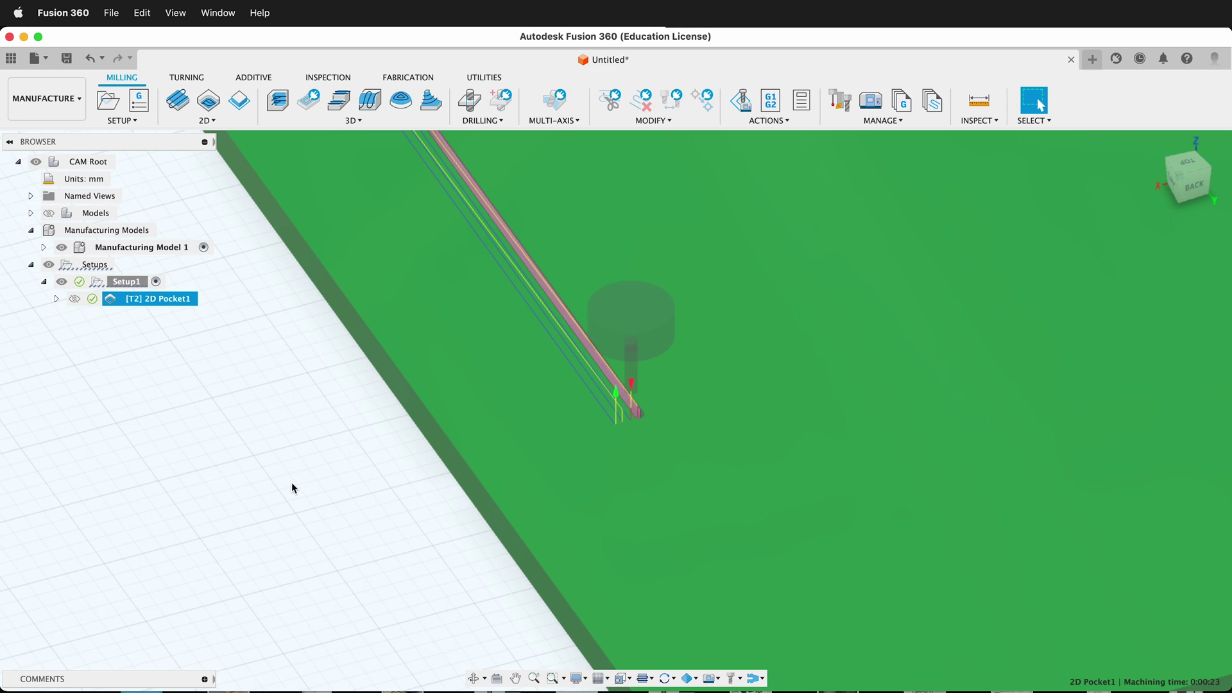
scroll(299, 481, down, 5)
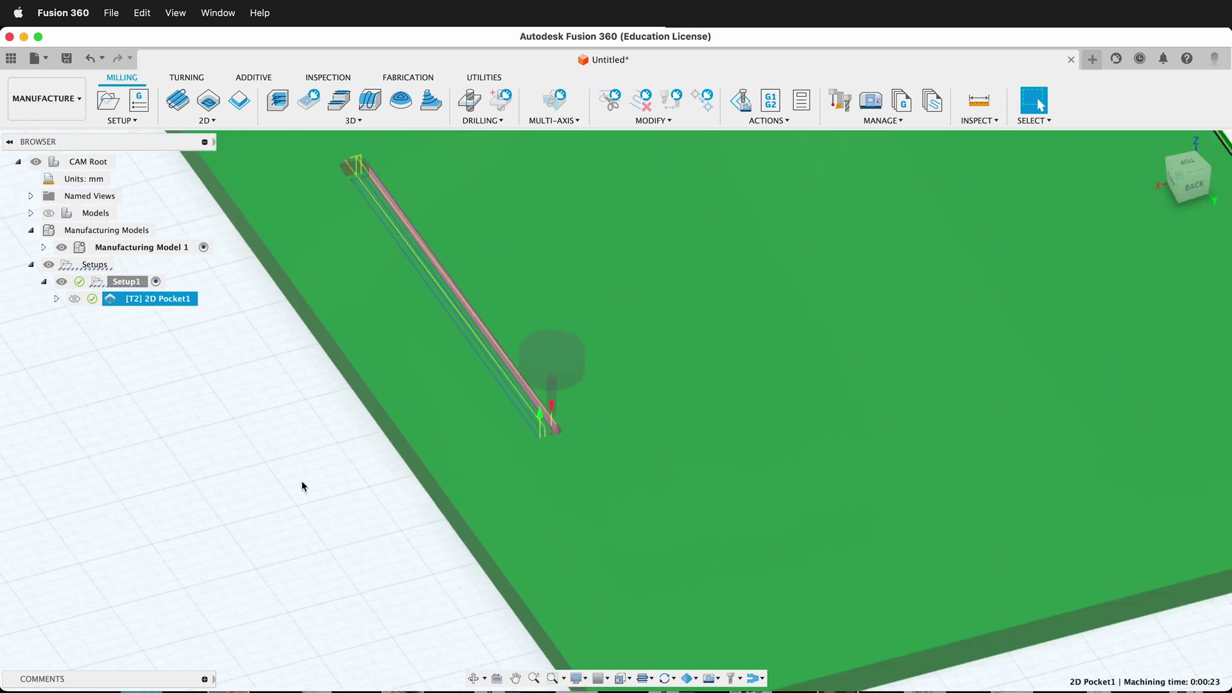